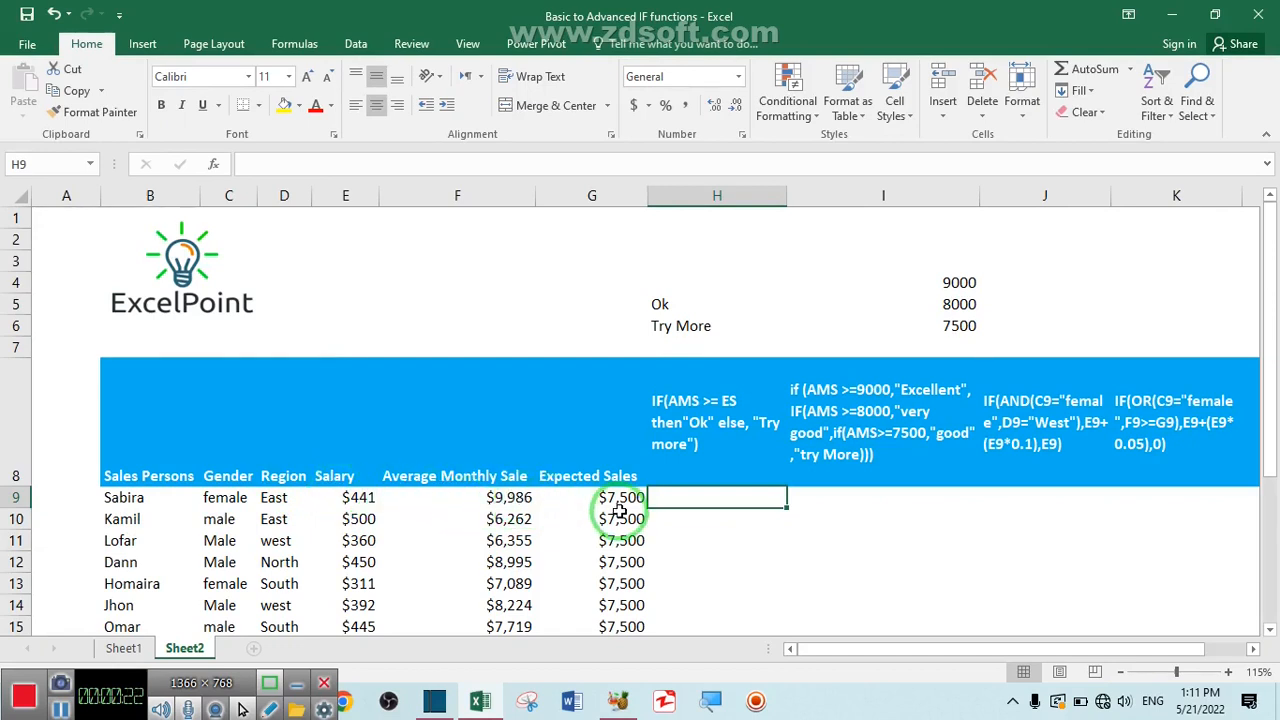
Review the empty IF exercise columns H to K and the numbered conditions listed below the sales table
left_click(842, 541)
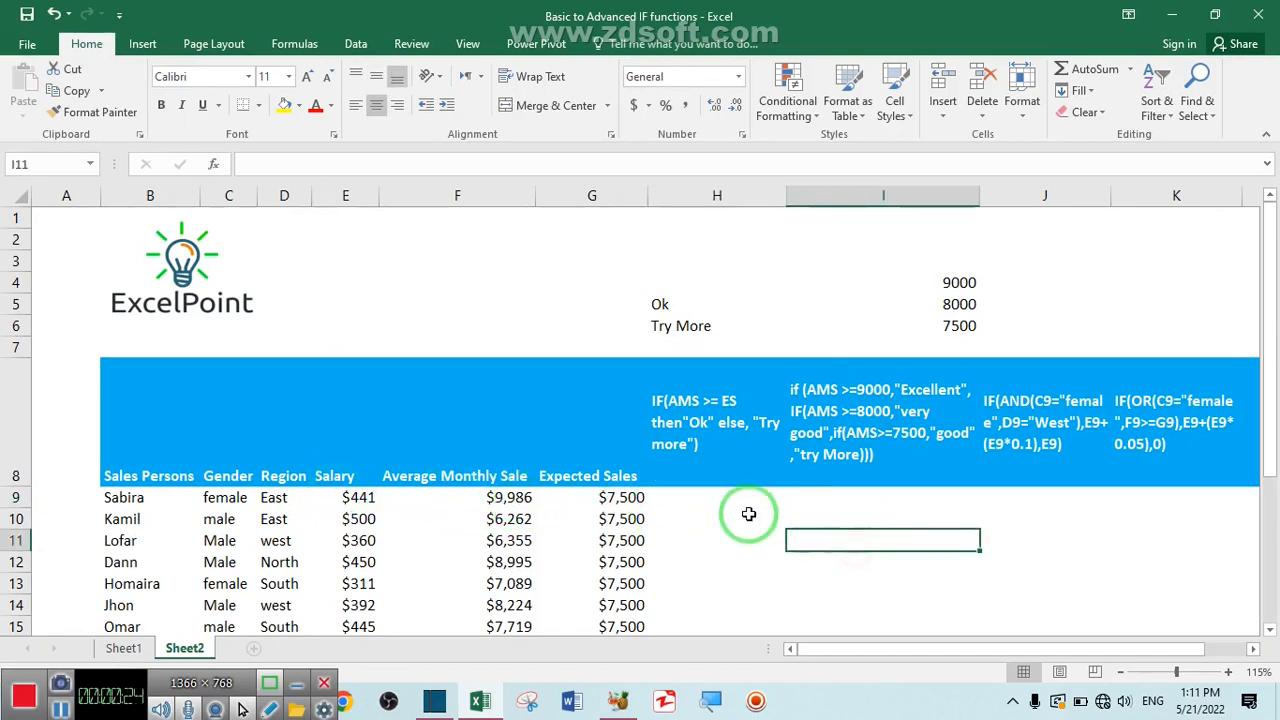
left_click_drag(717, 500, 1187, 513)
left_click(811, 563)
scroll(760, 575, "down", 5)
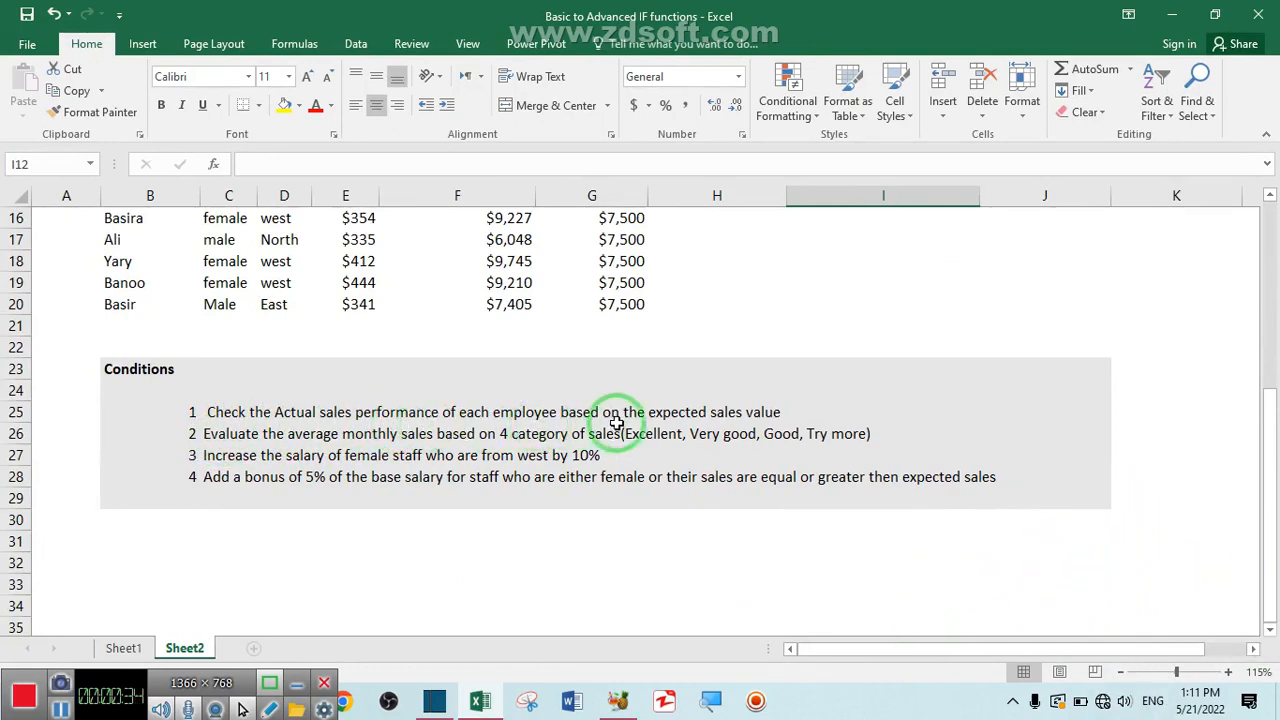
scroll(820, 457, "up", 4)
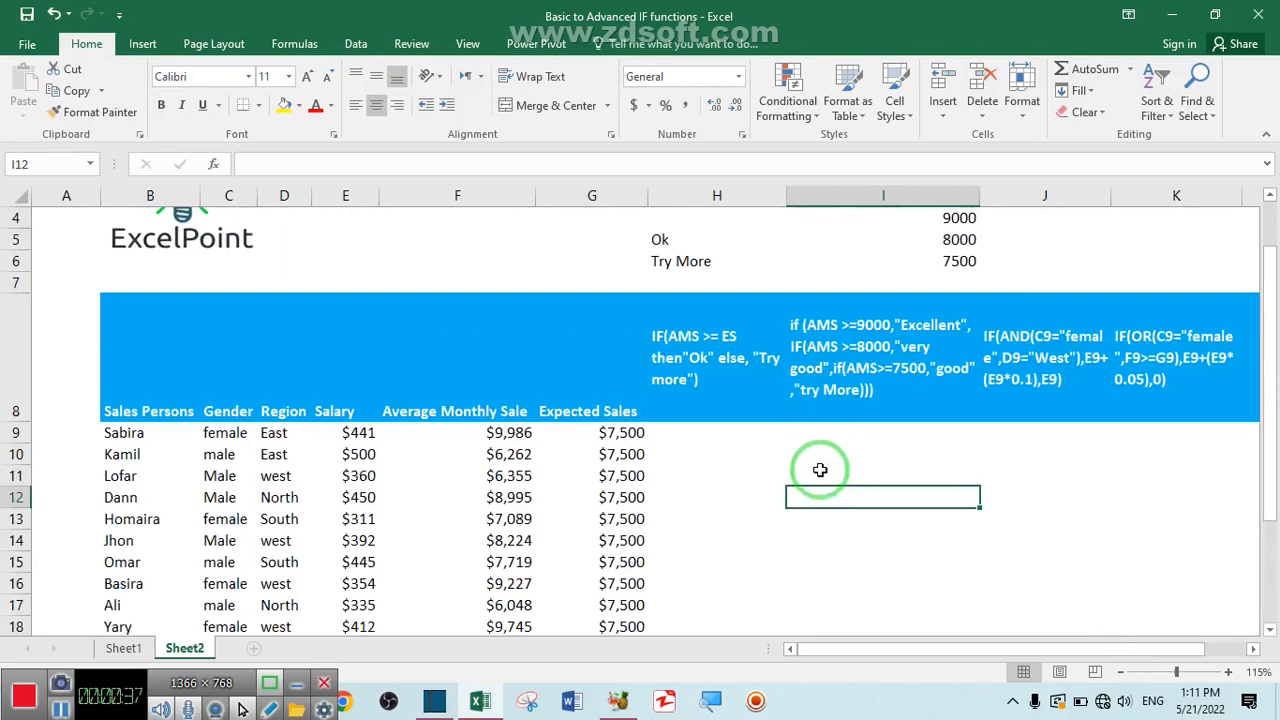
left_click(690, 441)
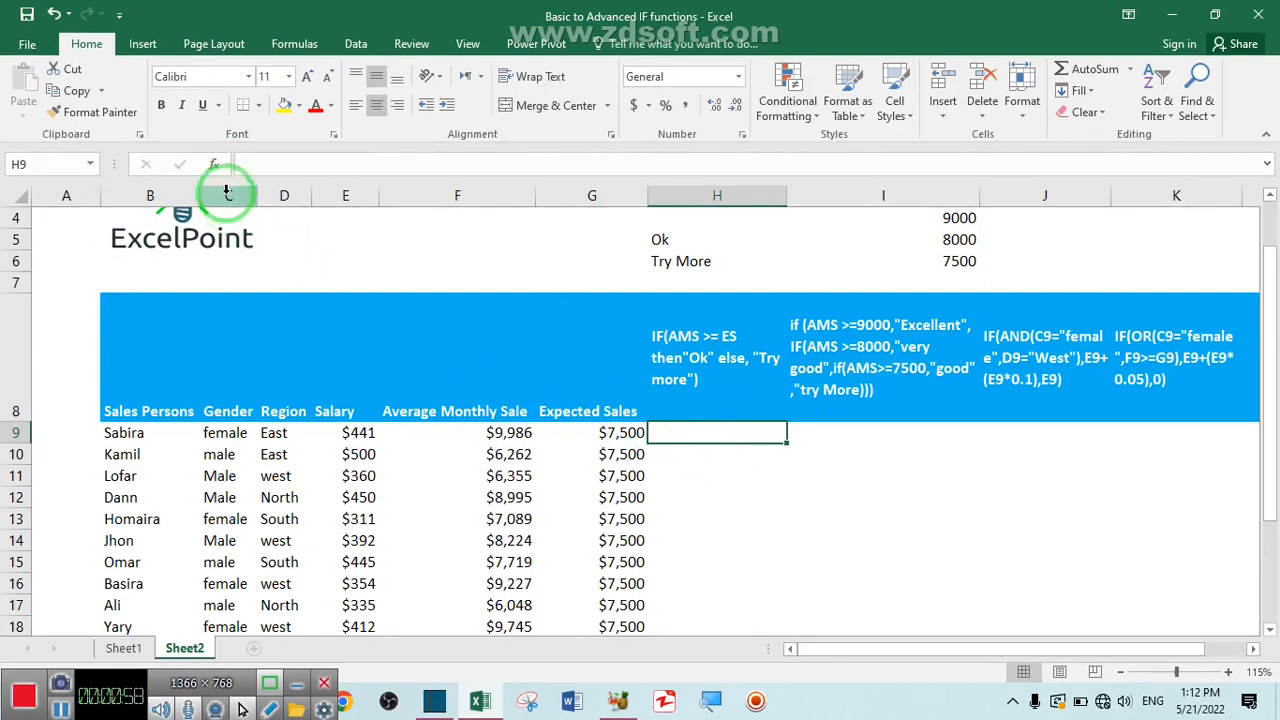
left_click(215, 165)
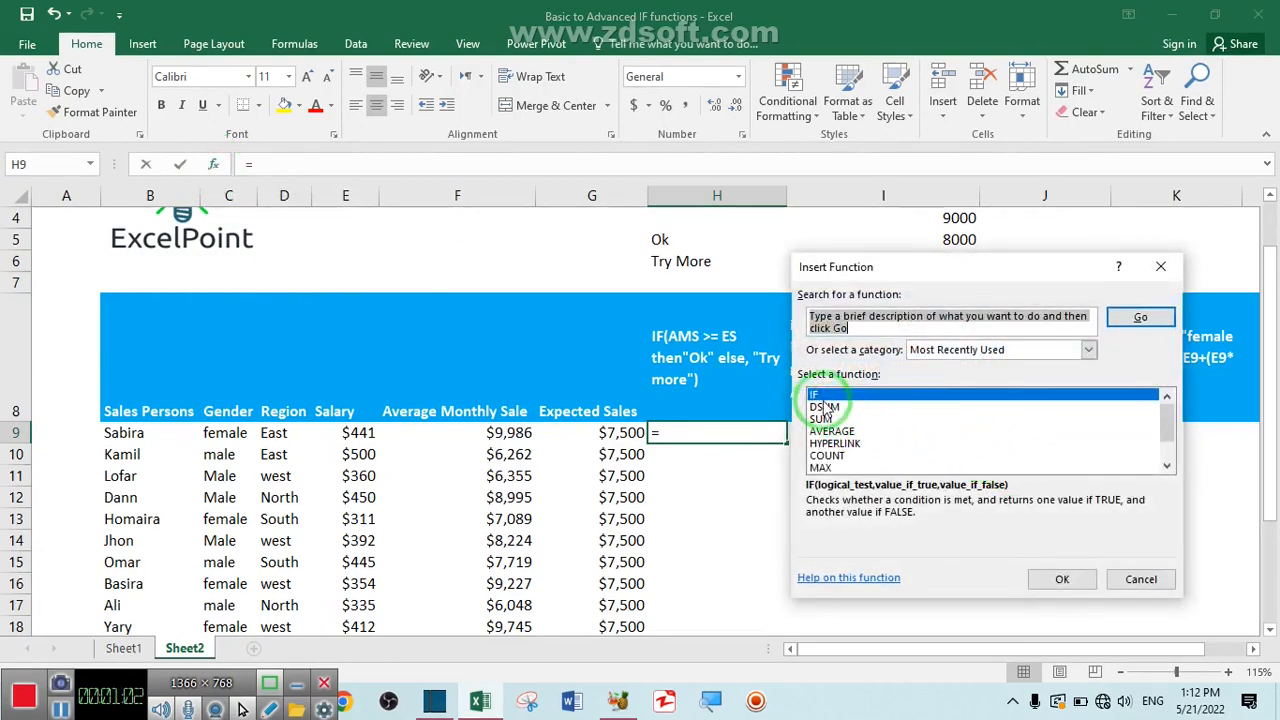
left_click(1040, 588)
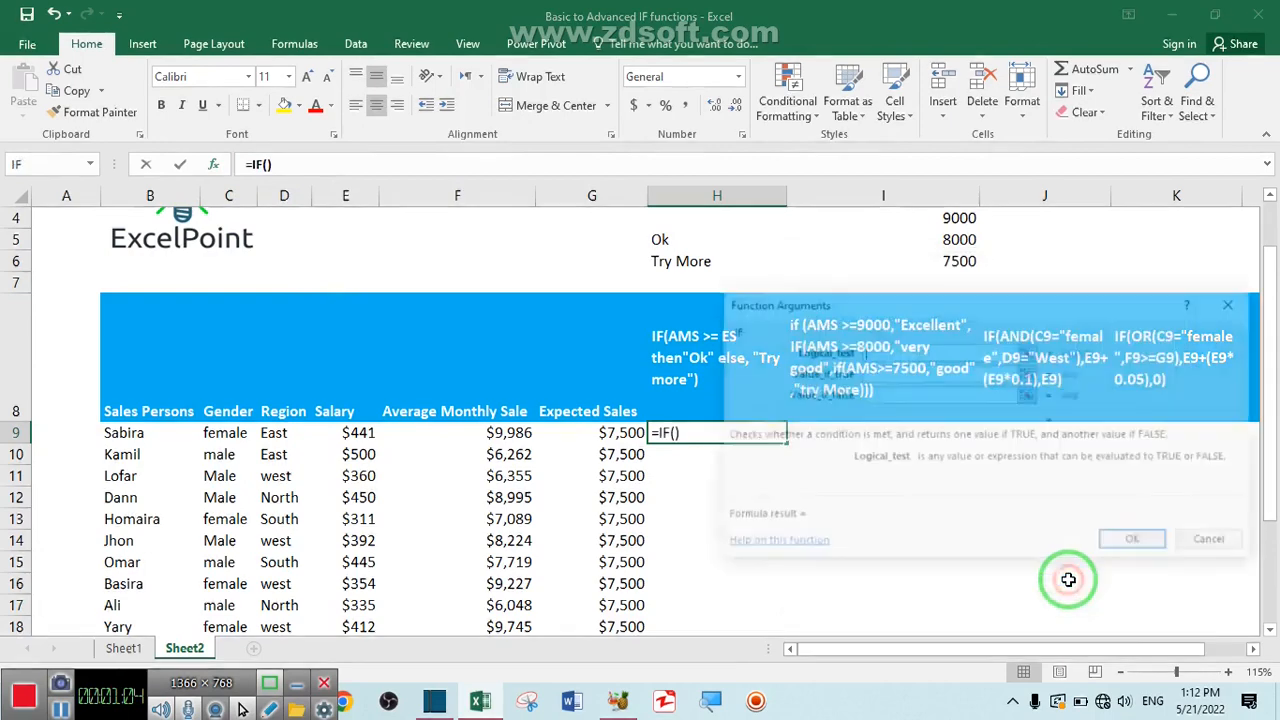
left_click_drag(880, 306, 918, 315)
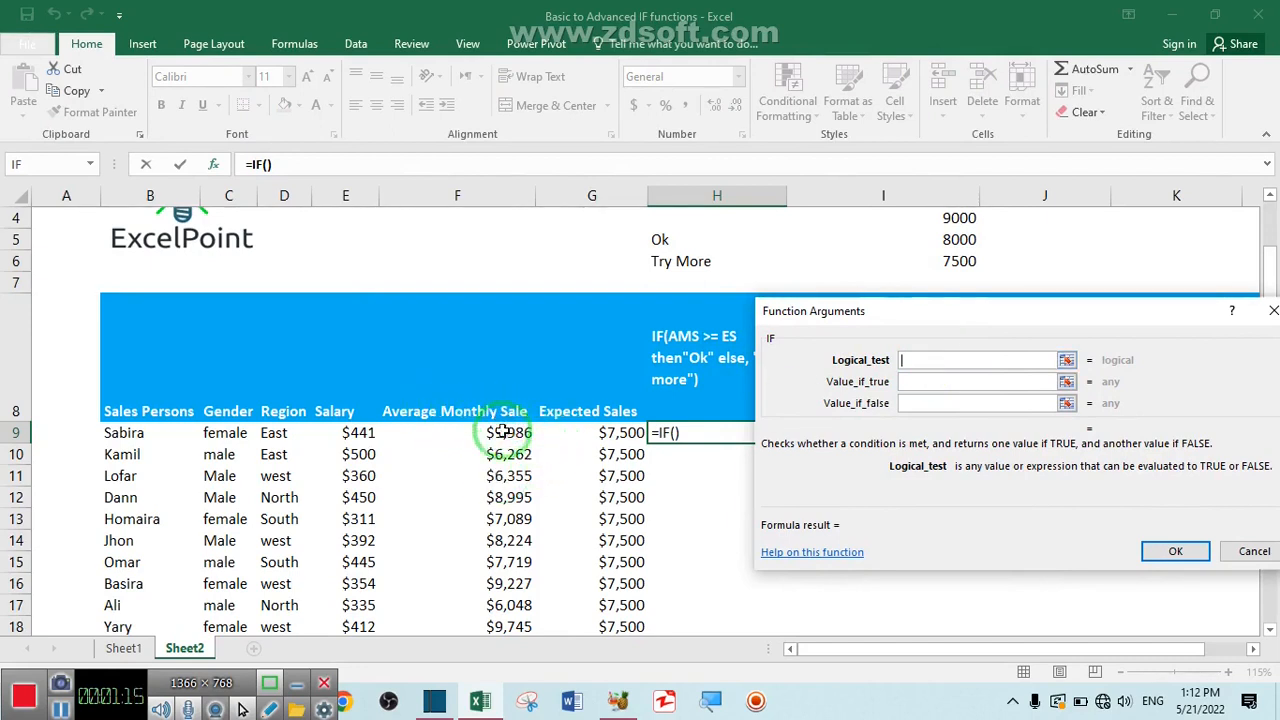
left_click(908, 381)
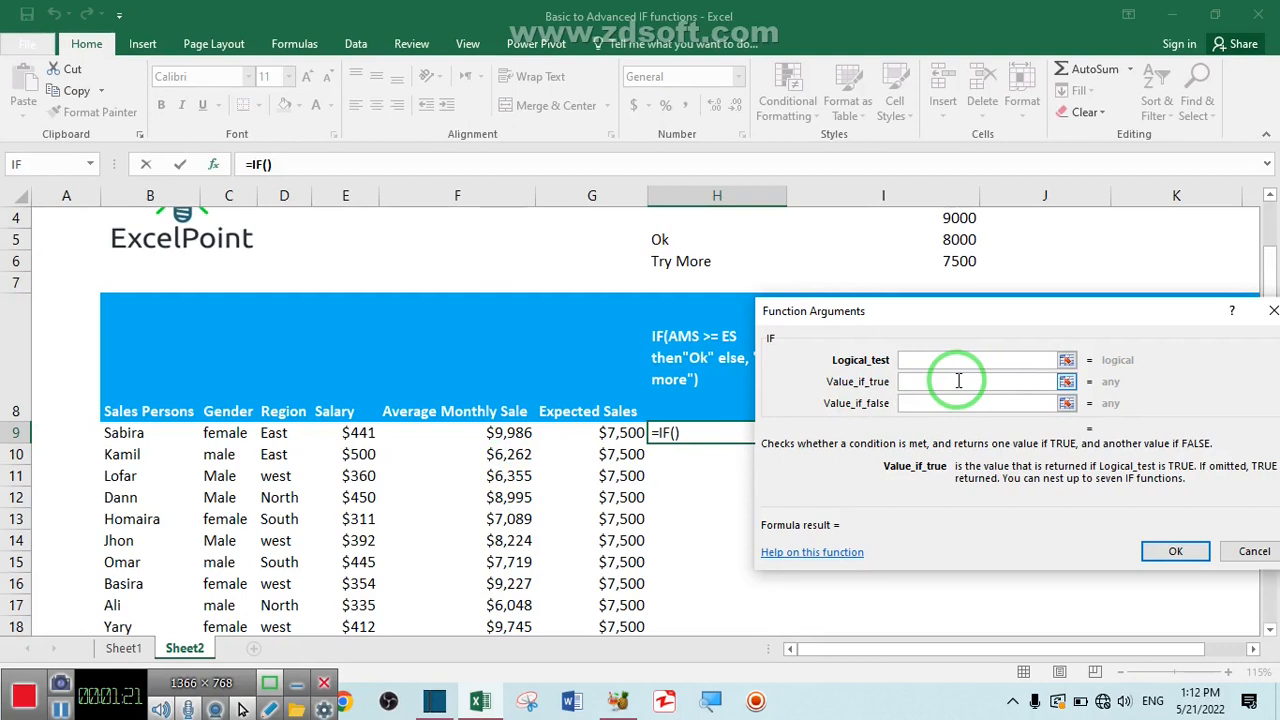
left_click(954, 403)
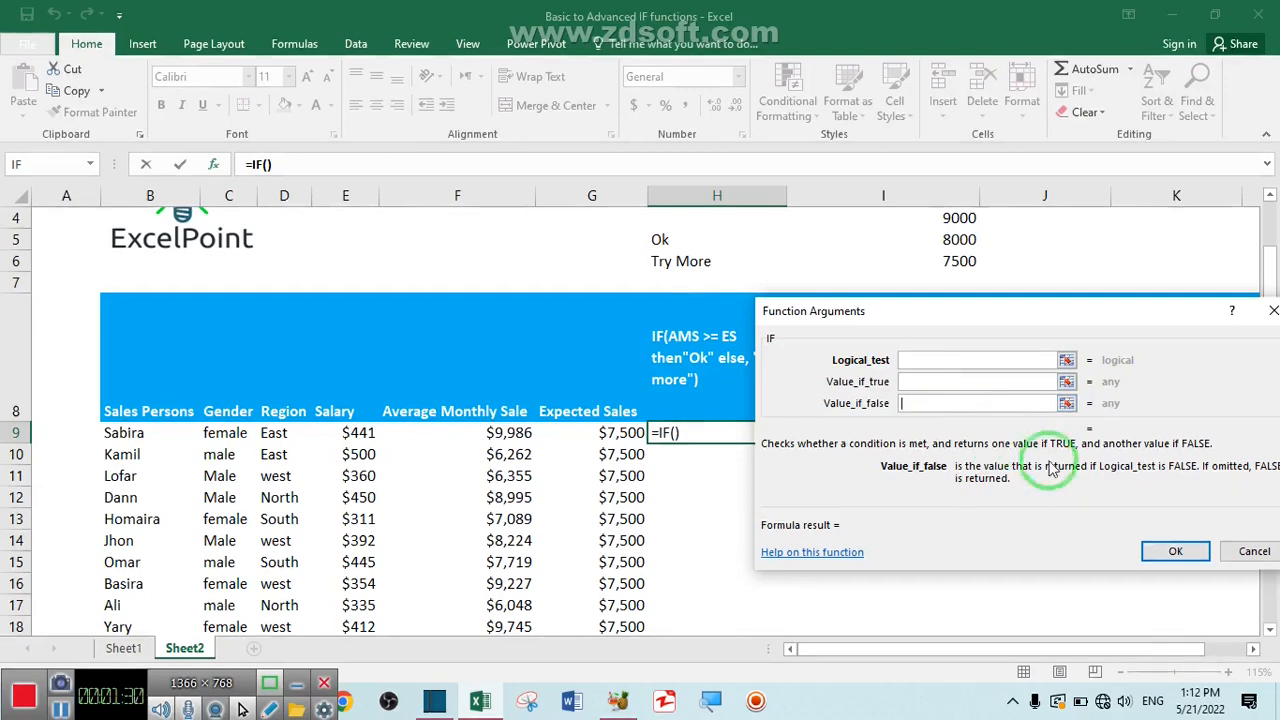
left_click(1250, 550)
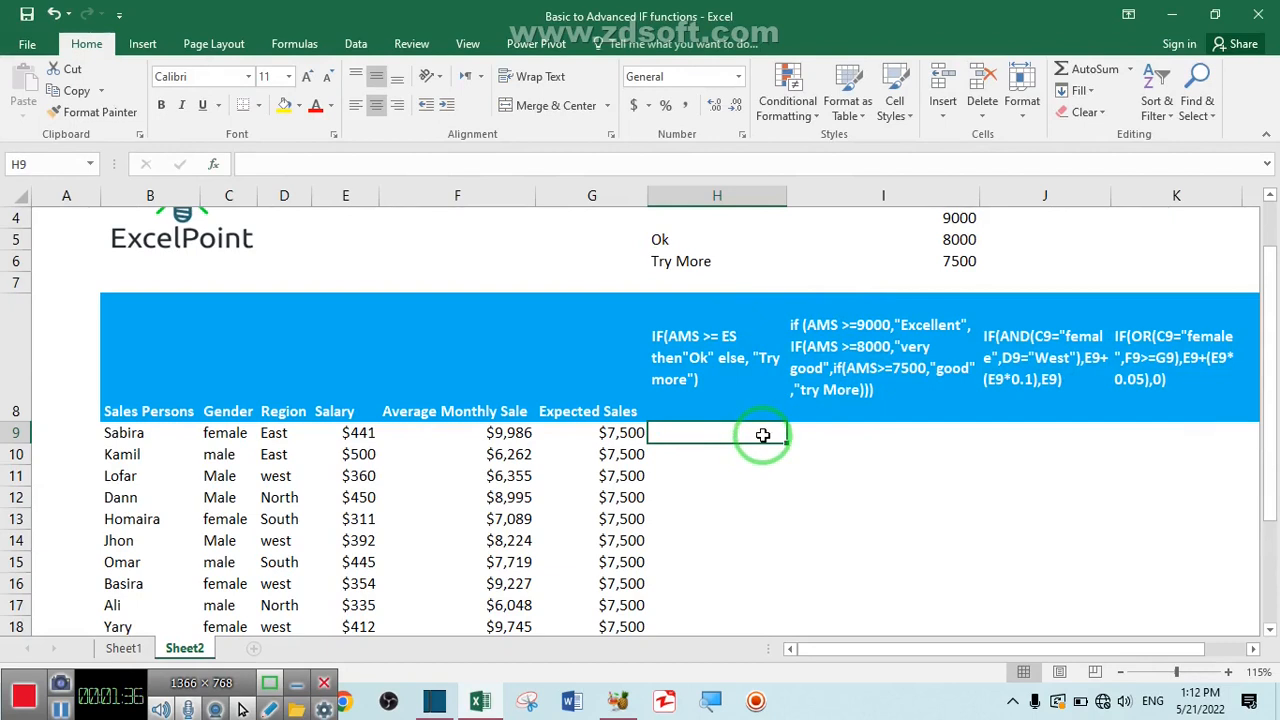
Start an IF formula in H9 that tests whether average monthly sale F9 is greater than expected sales G9
type("=")
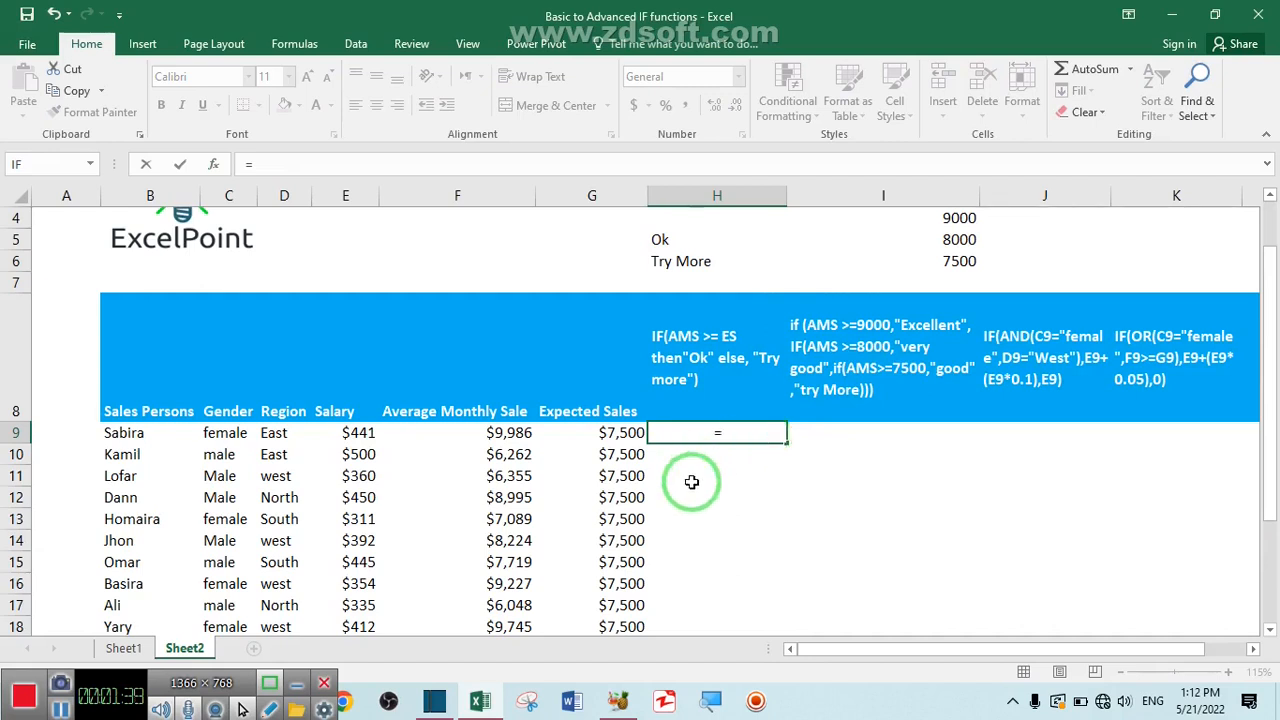
type("if")
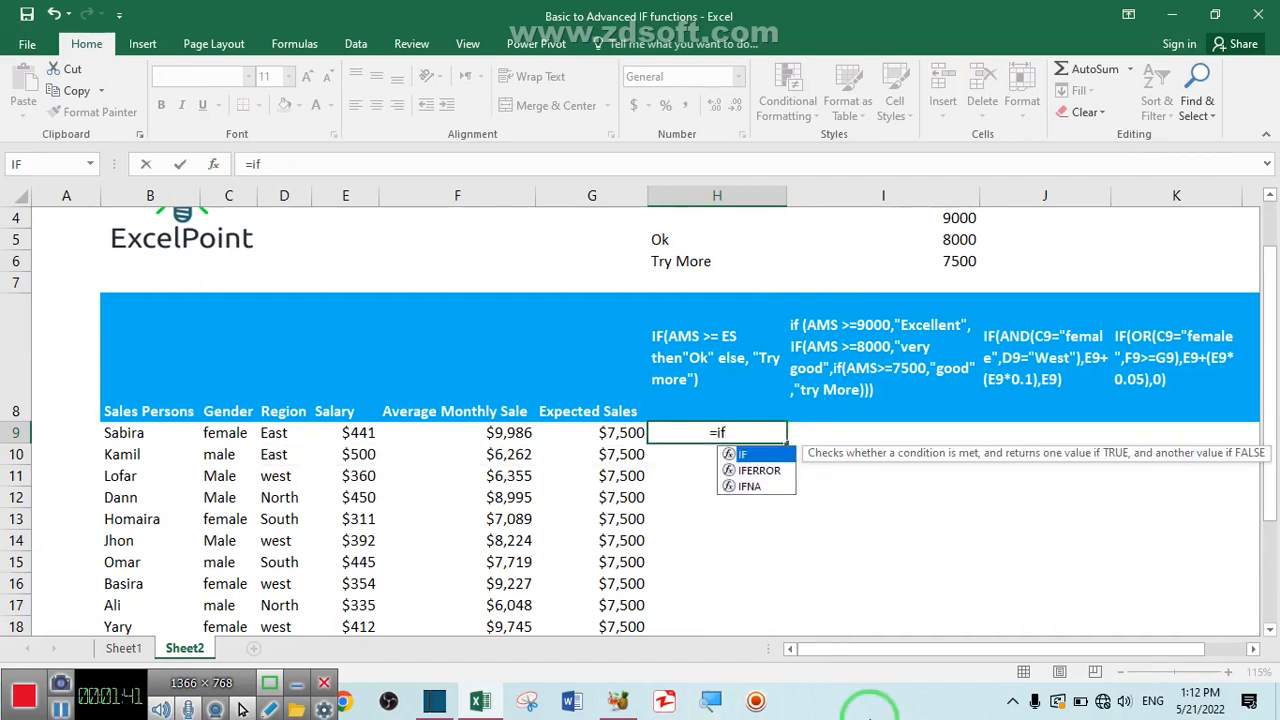
key("Tab")
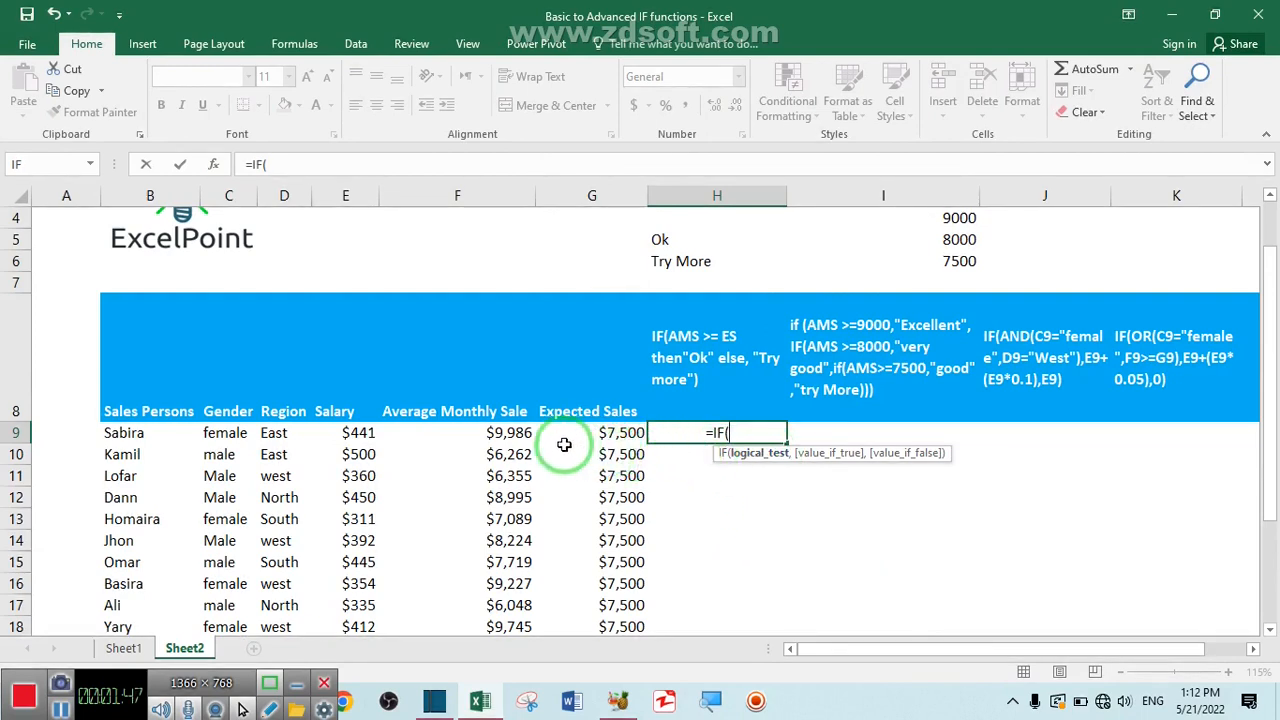
left_click(508, 434)
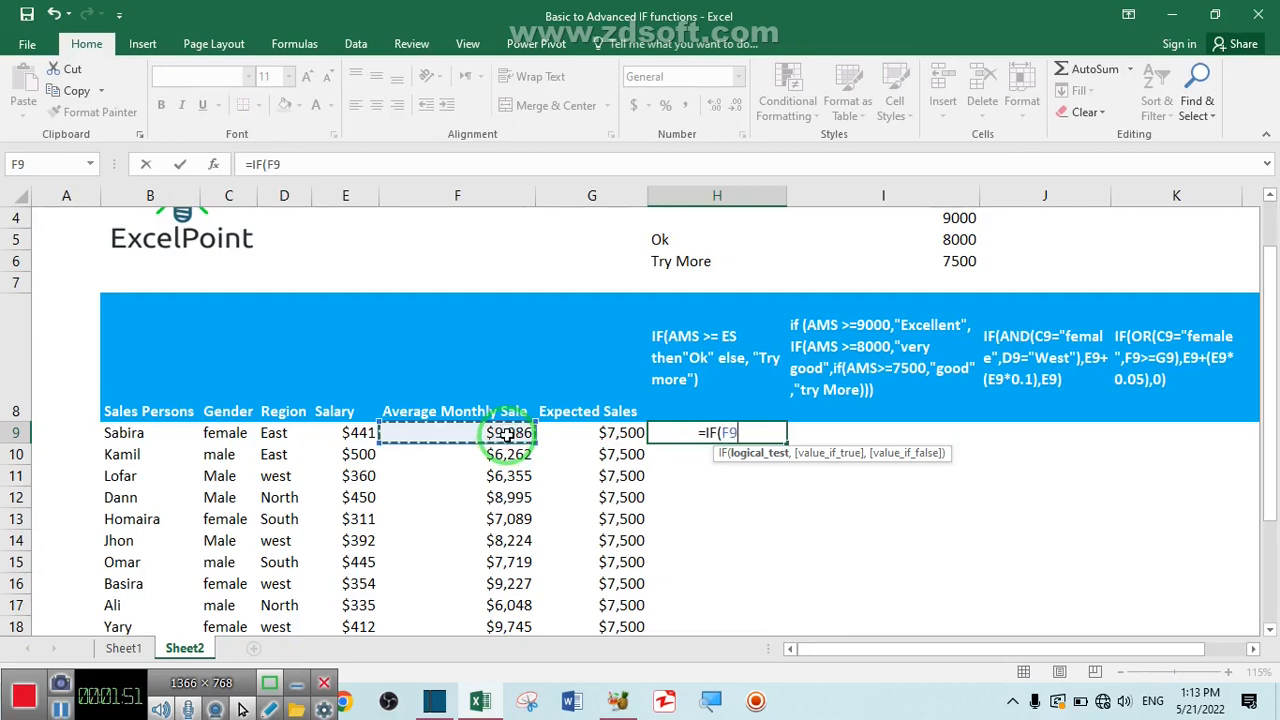
type(">")
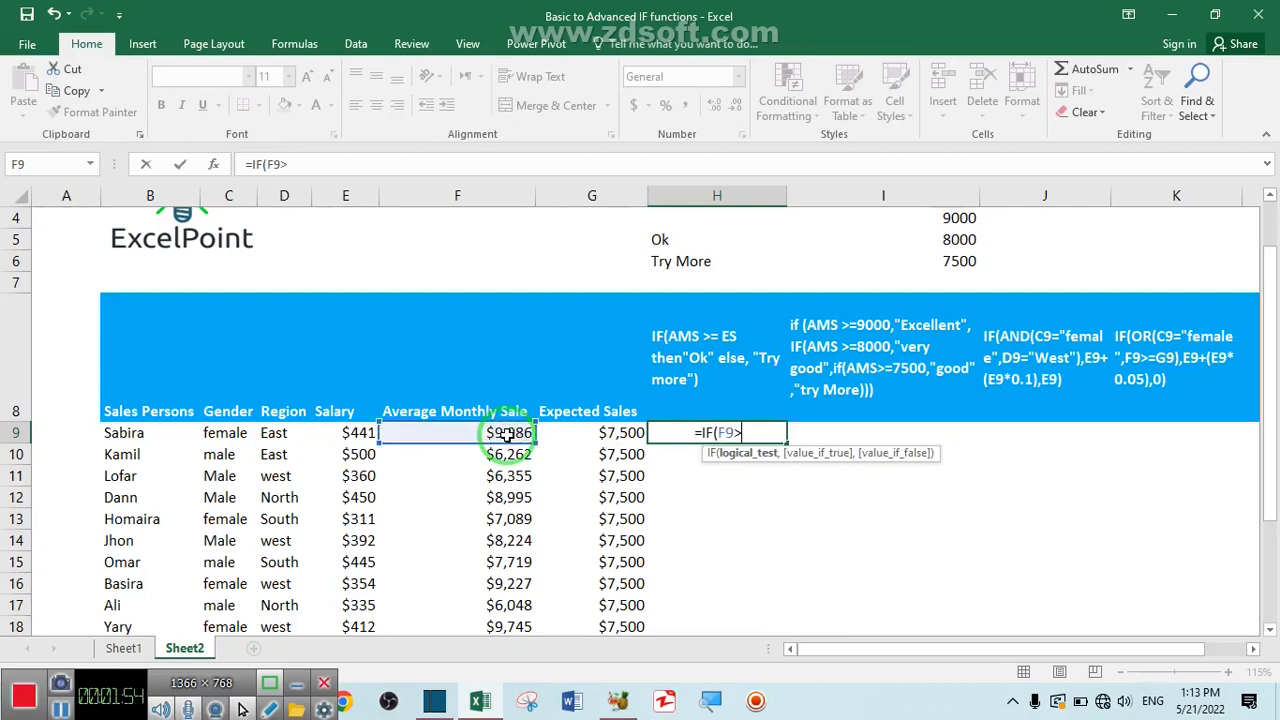
left_click(614, 436)
type(",")
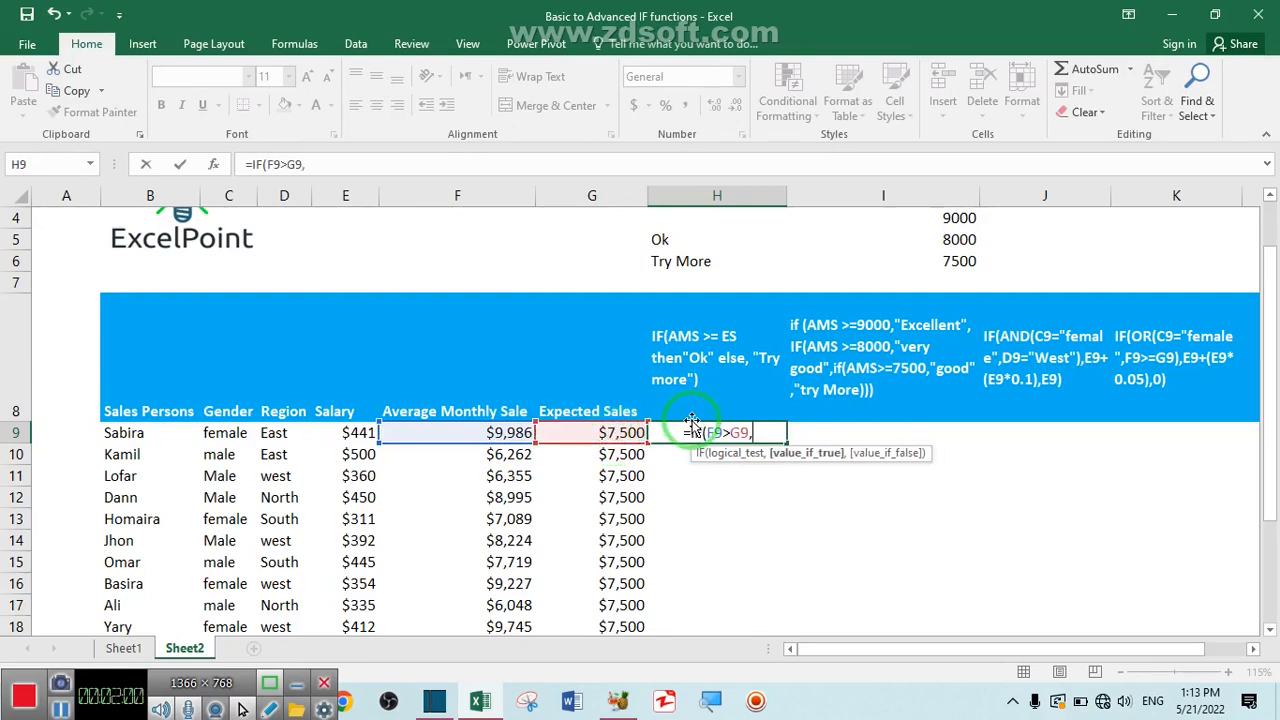
Complete the H9 formula with "Ok" as the true value and the absolute reference $H$6 as the false value
type("\"O")
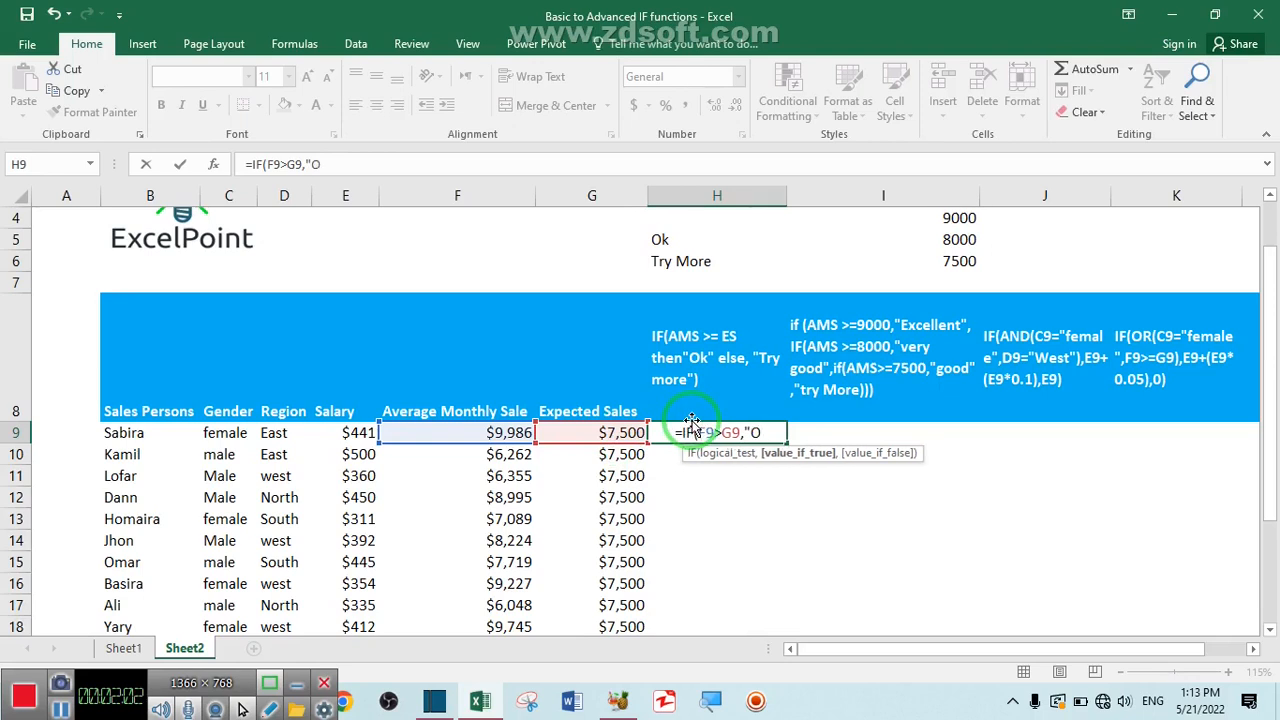
type("k\"")
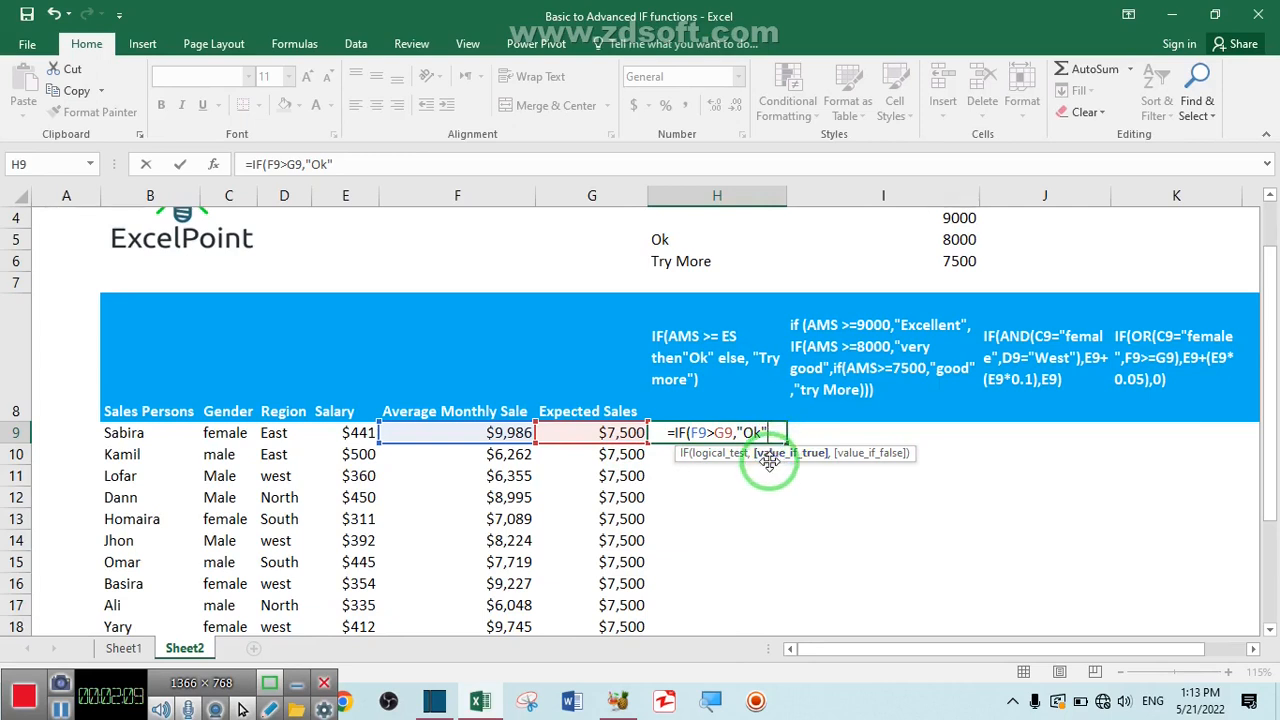
type(",")
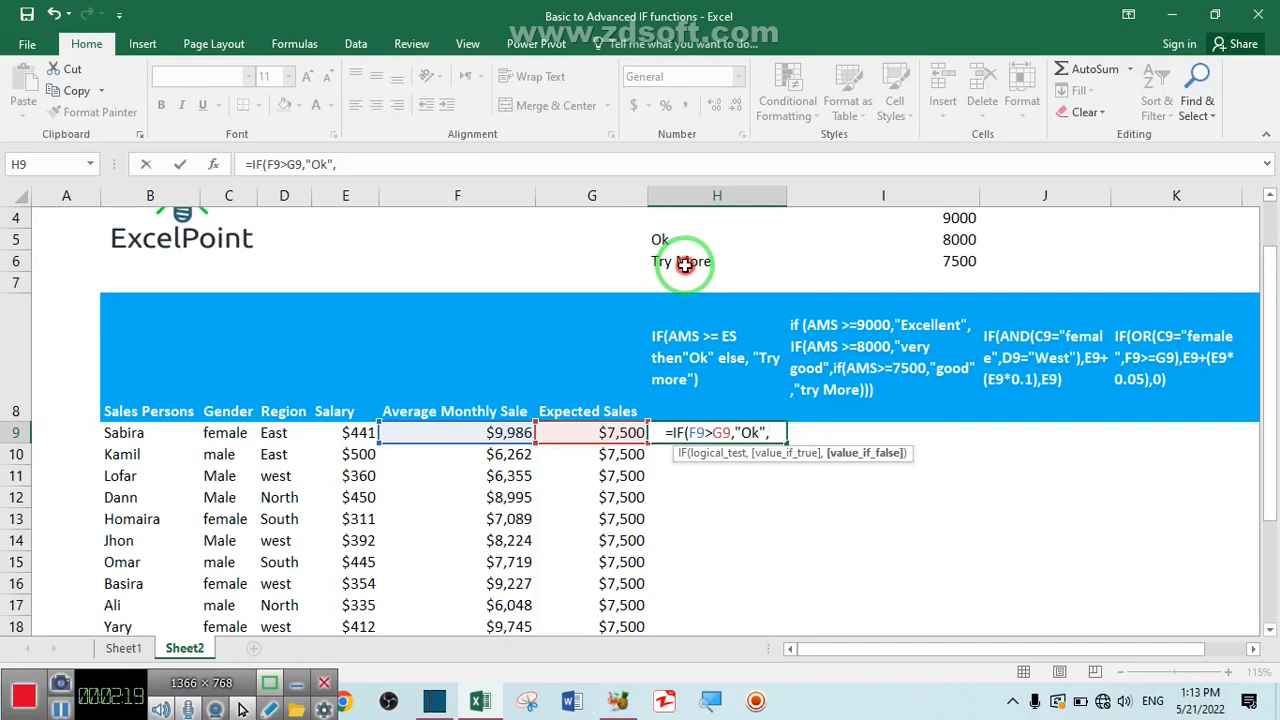
left_click(684, 264)
key("F4")
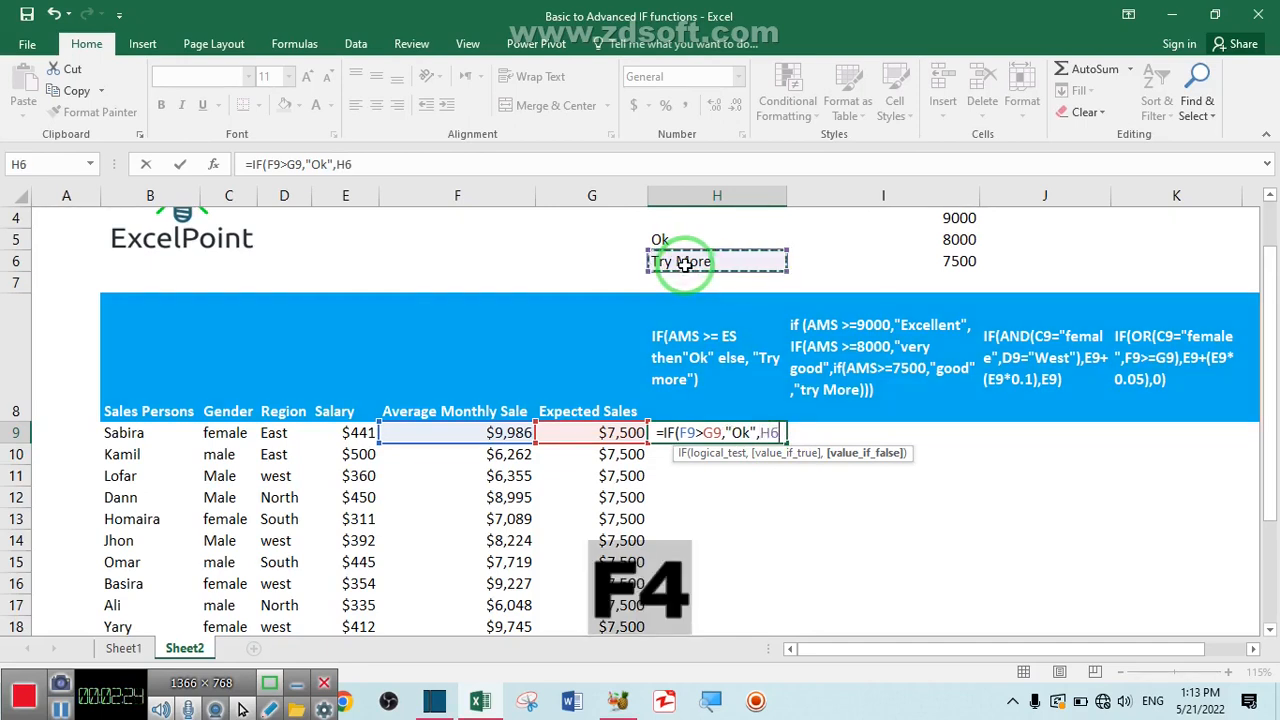
key("F4")
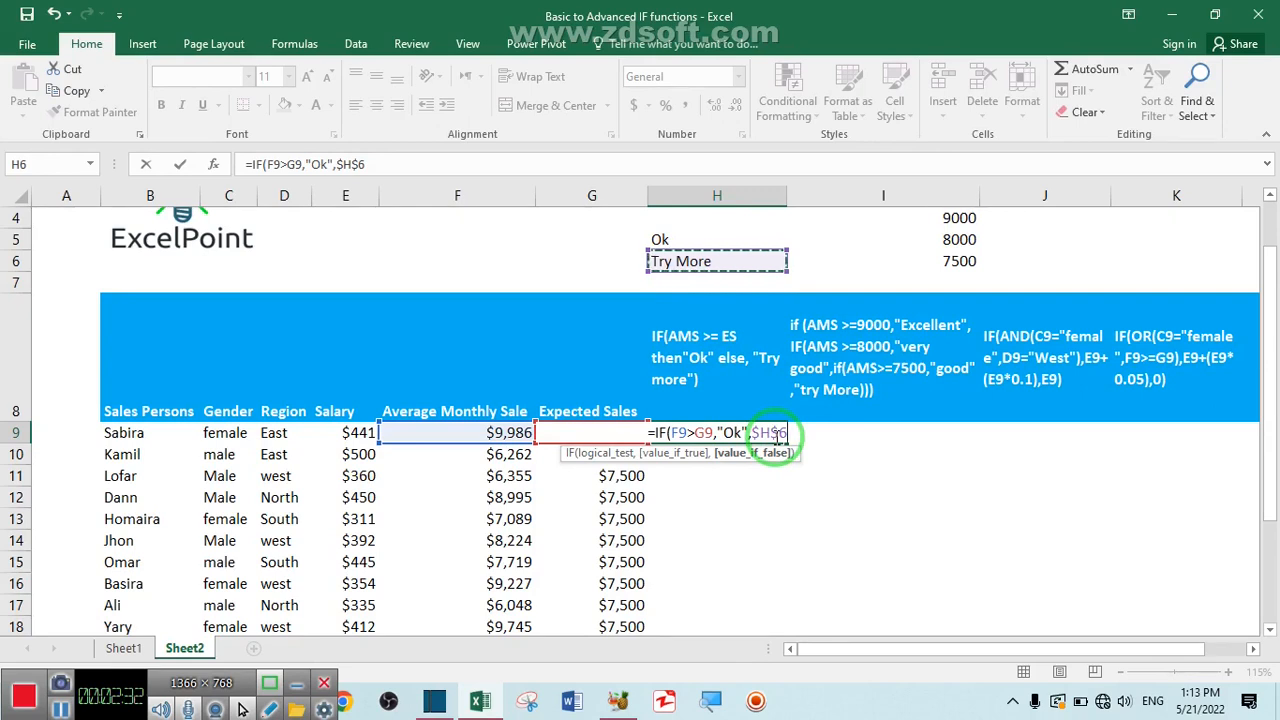
key("Return")
Fill the H9 formula down column H to the last sales person in row 20
left_click(775, 437)
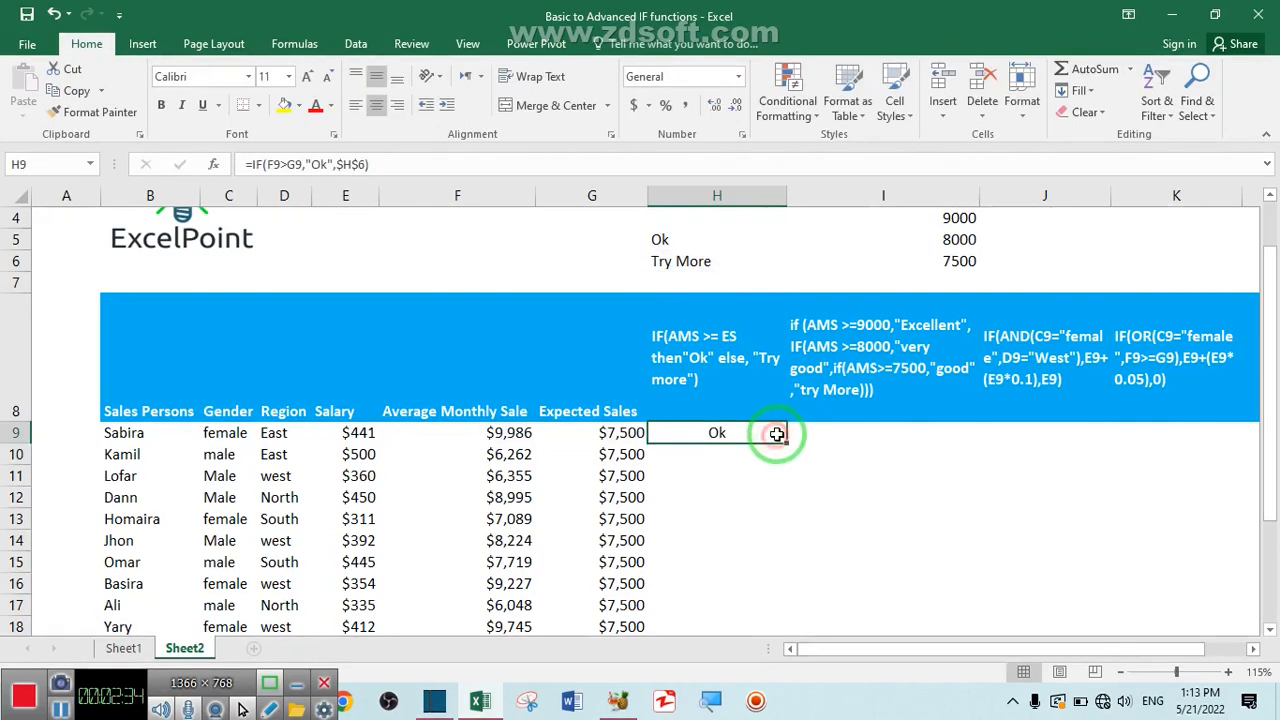
double_click(787, 445)
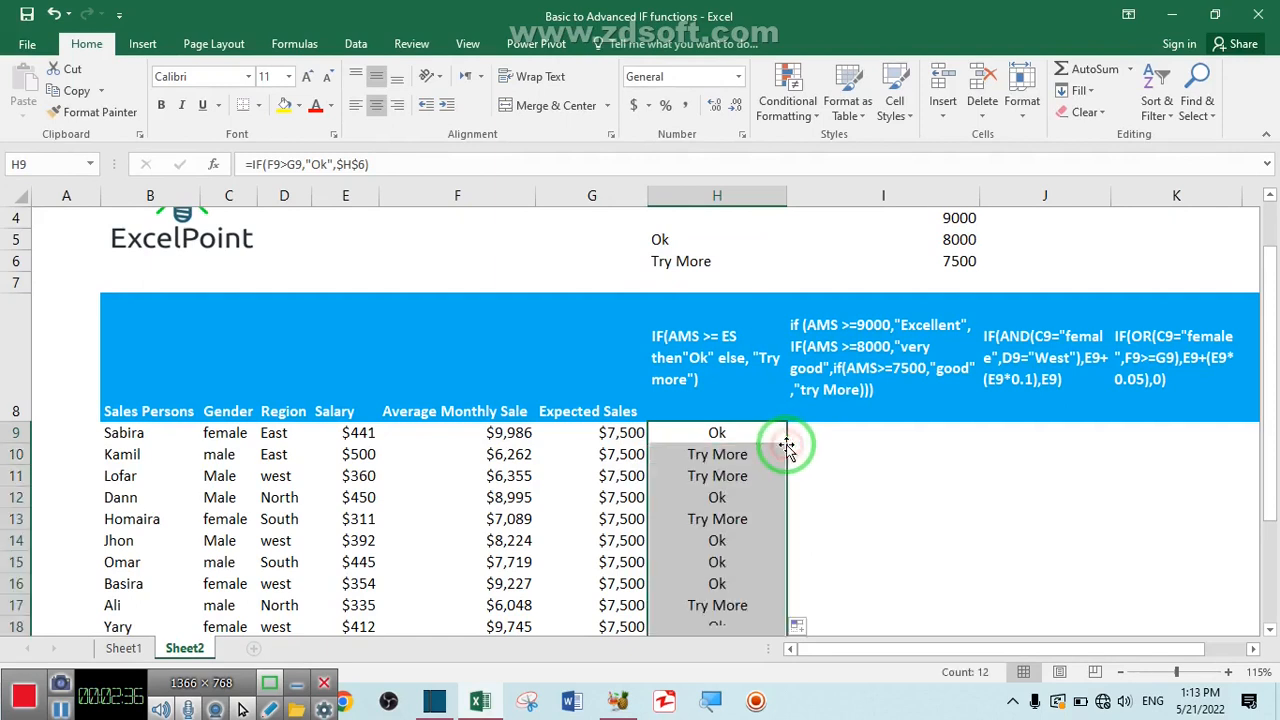
left_click(928, 498)
Check the column H results against the average monthly and expected sales, including rows 9, 17 and 20
left_click(732, 432)
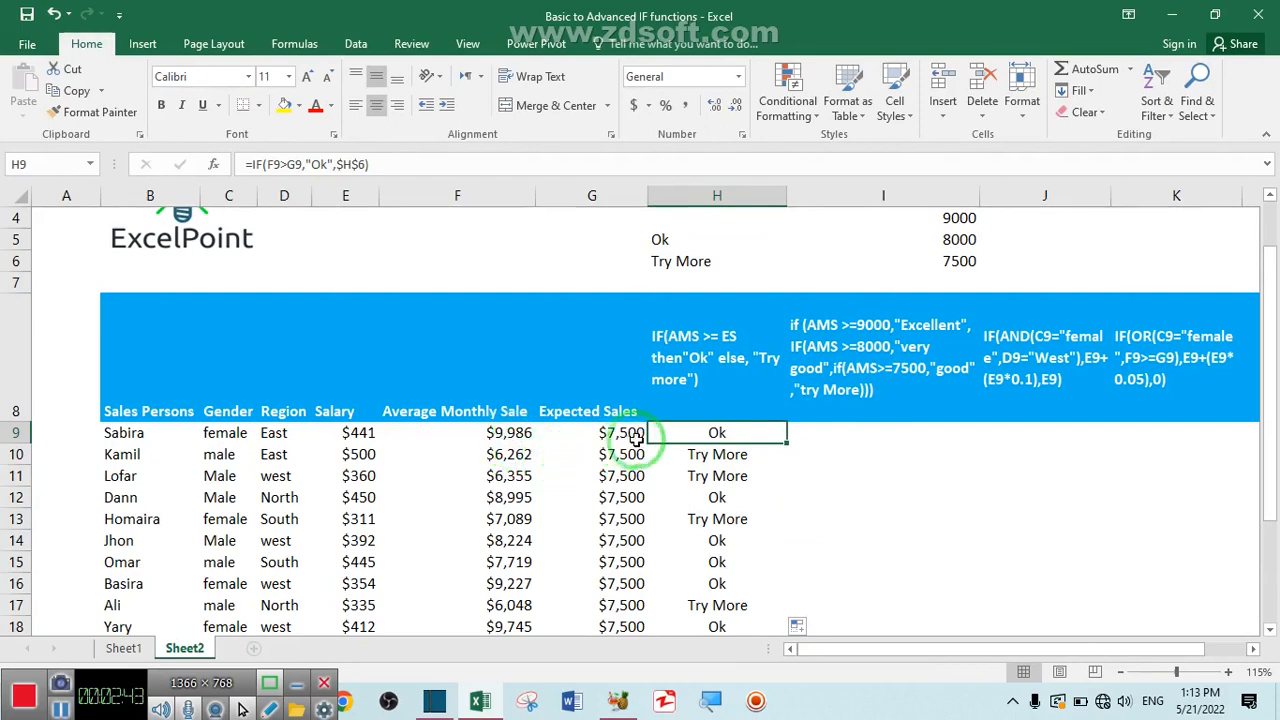
left_click(722, 605)
scroll(749, 591, "down", 2)
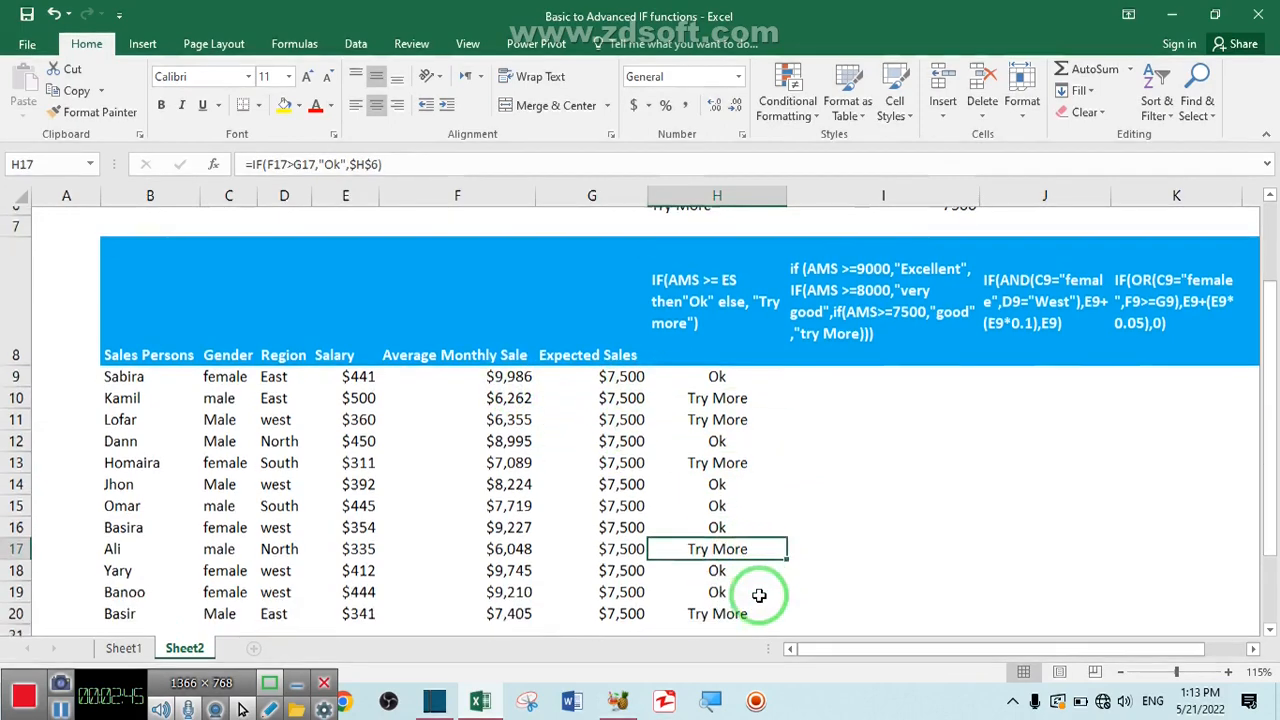
scroll(770, 593, "down", 2)
left_click(719, 374)
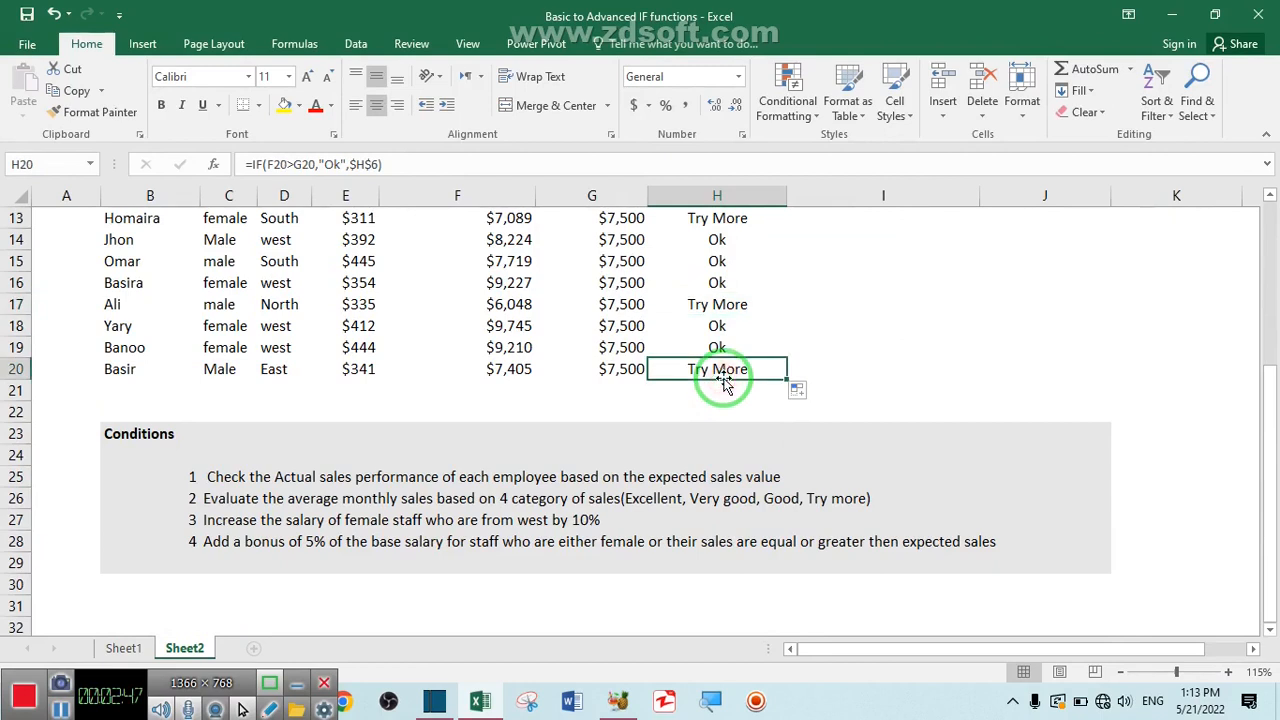
left_click(512, 372)
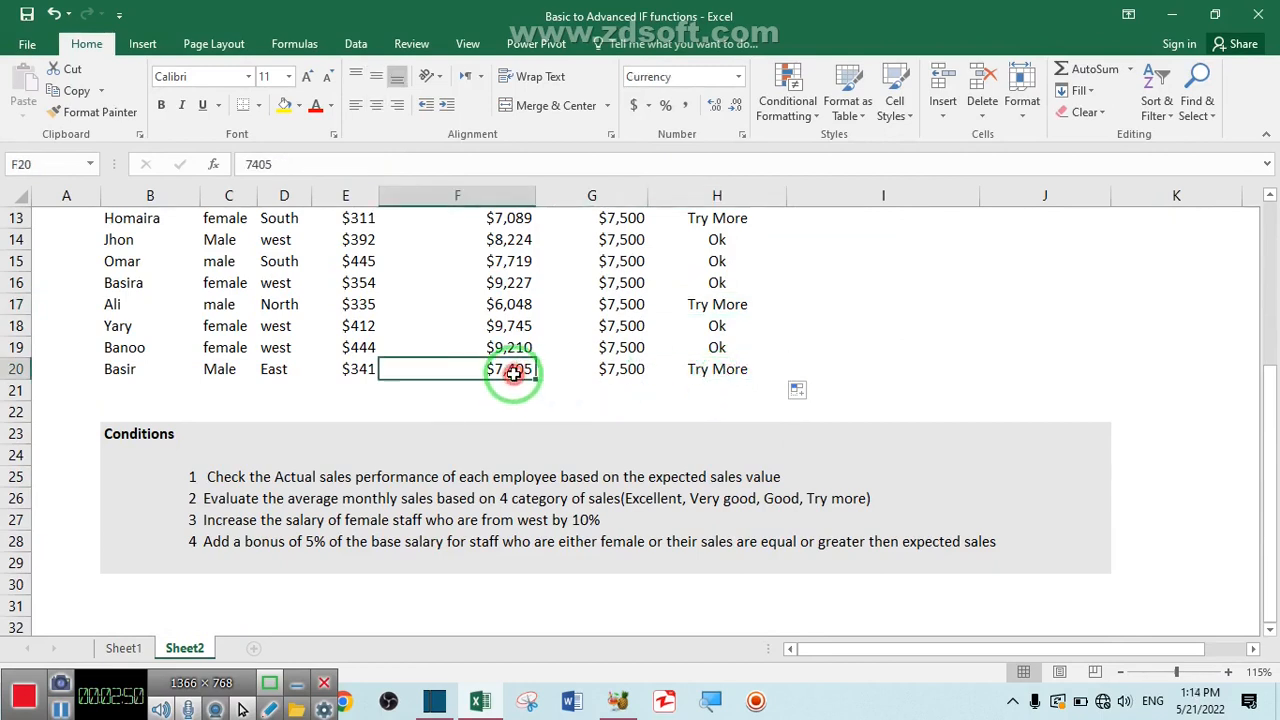
left_click(625, 368)
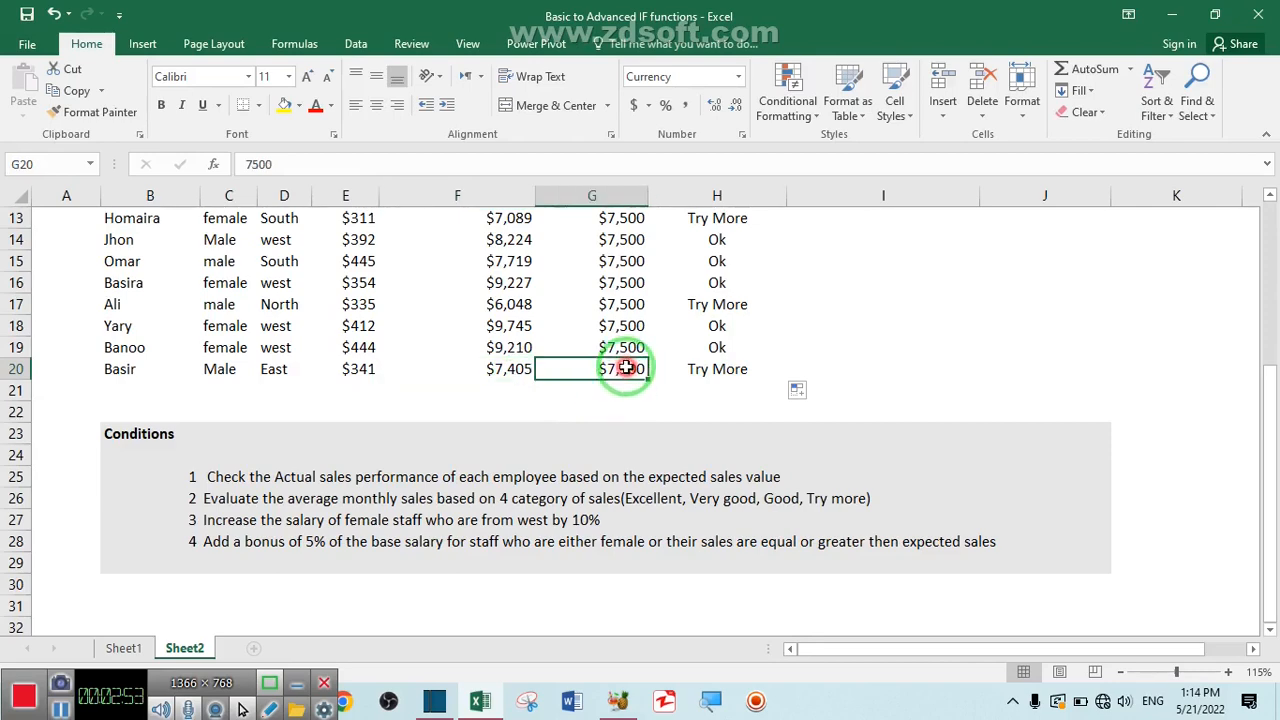
scroll(740, 405, "up", 4)
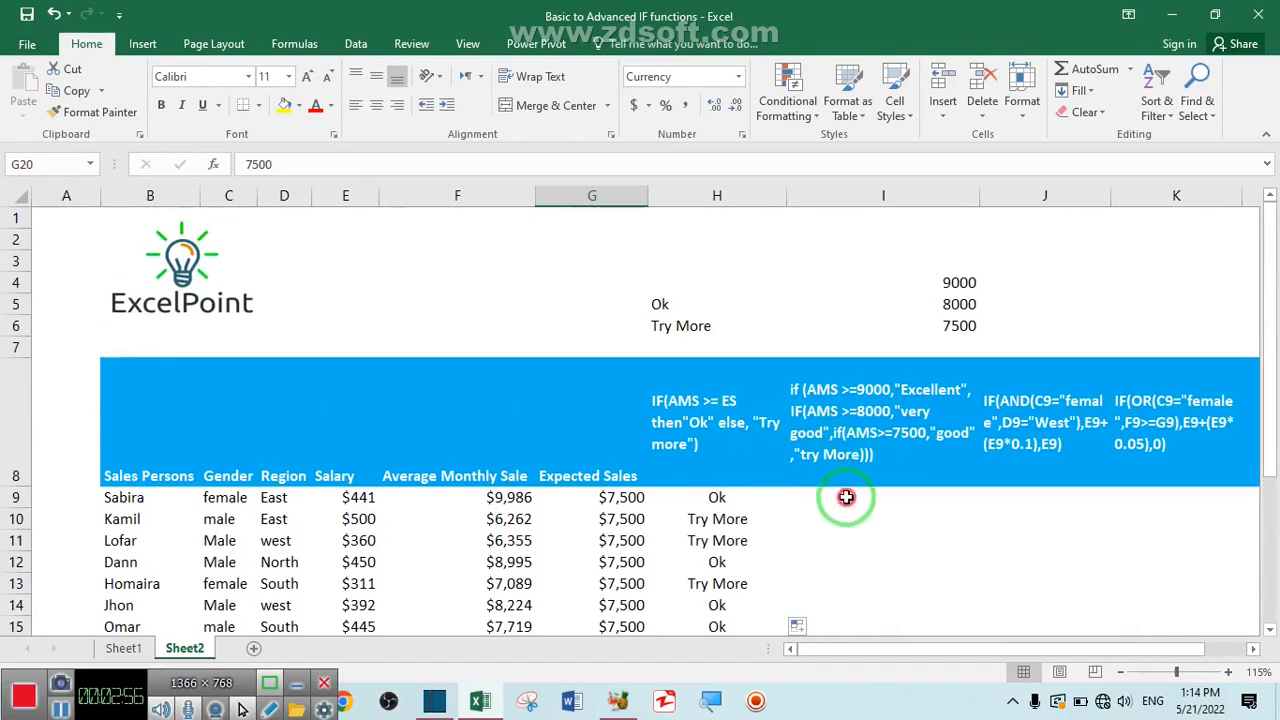
Start an IF formula in I9 that tests whether average monthly sale F9 is greater than or equal to the absolute reference $I$4
left_click(846, 497)
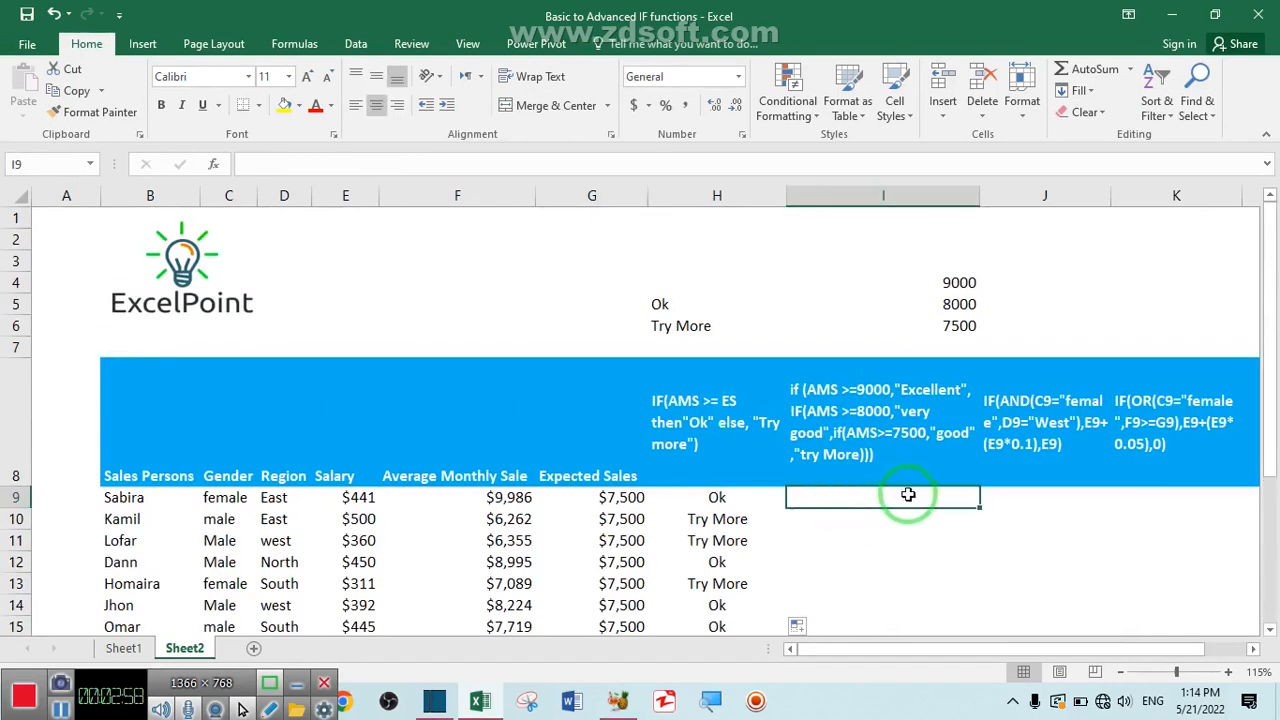
scroll(924, 447, "down", 1)
scroll(924, 447, "down", 3)
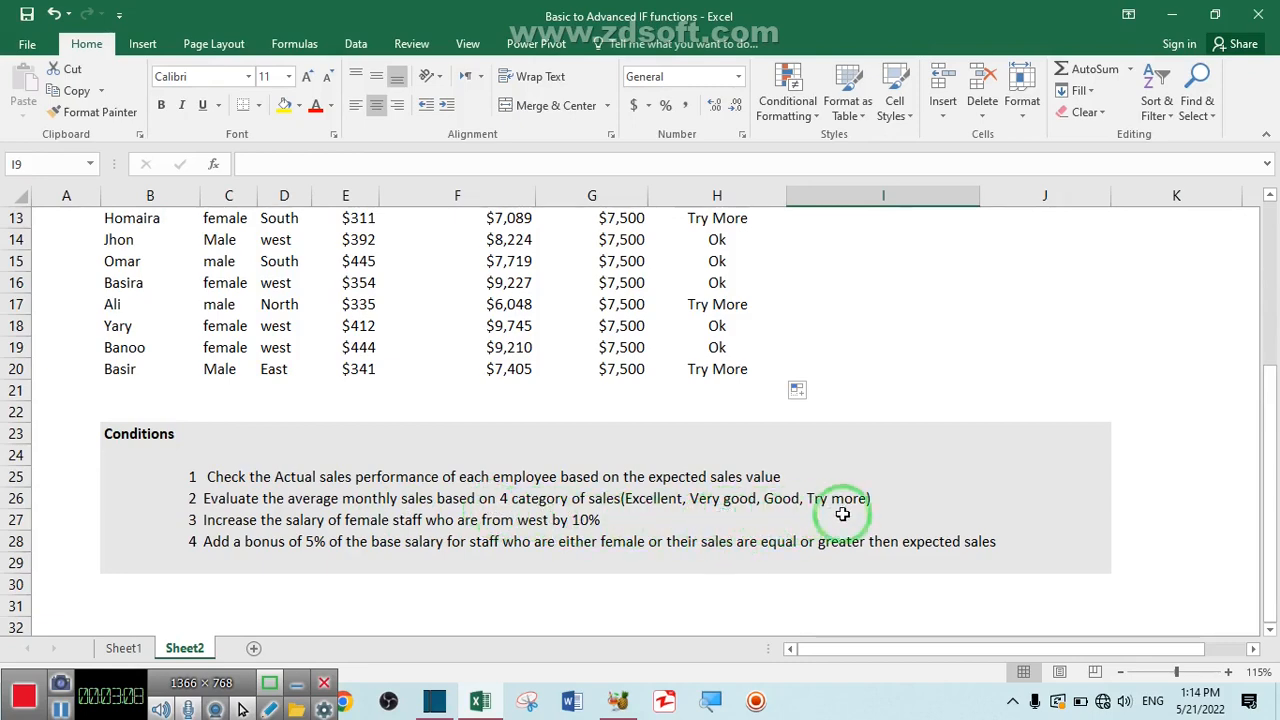
scroll(900, 522, "up", 4)
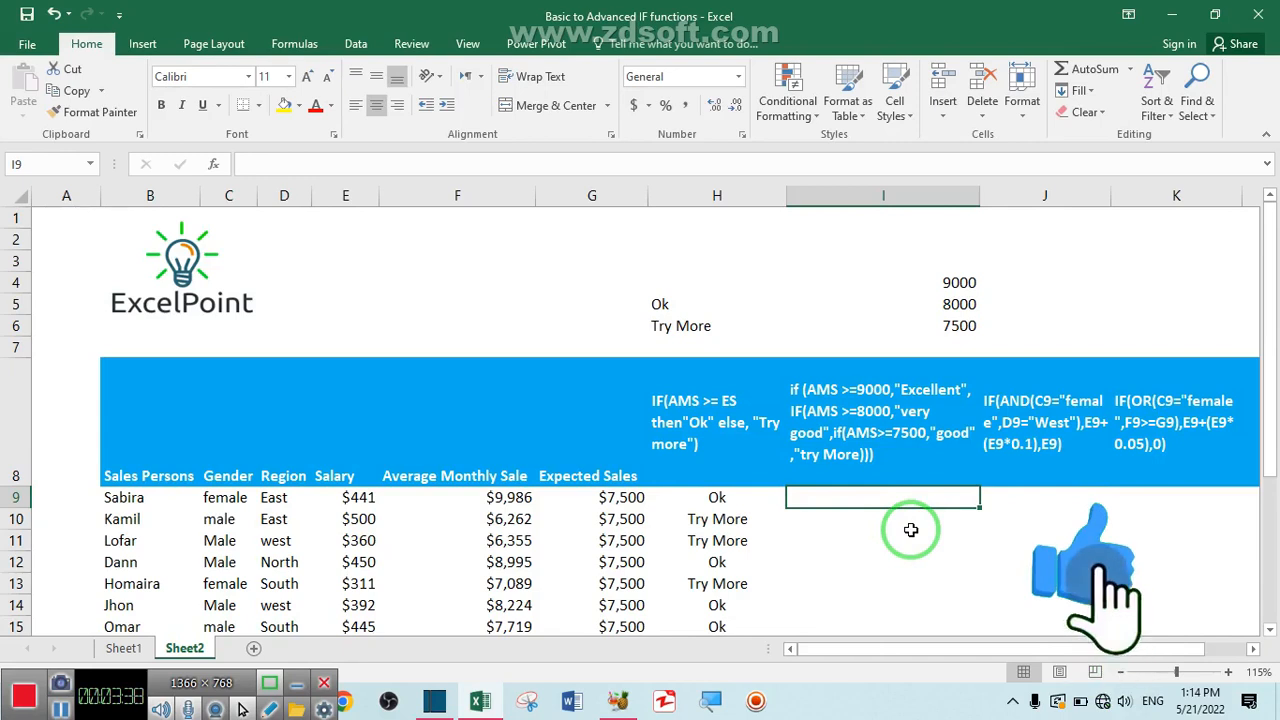
type("=")
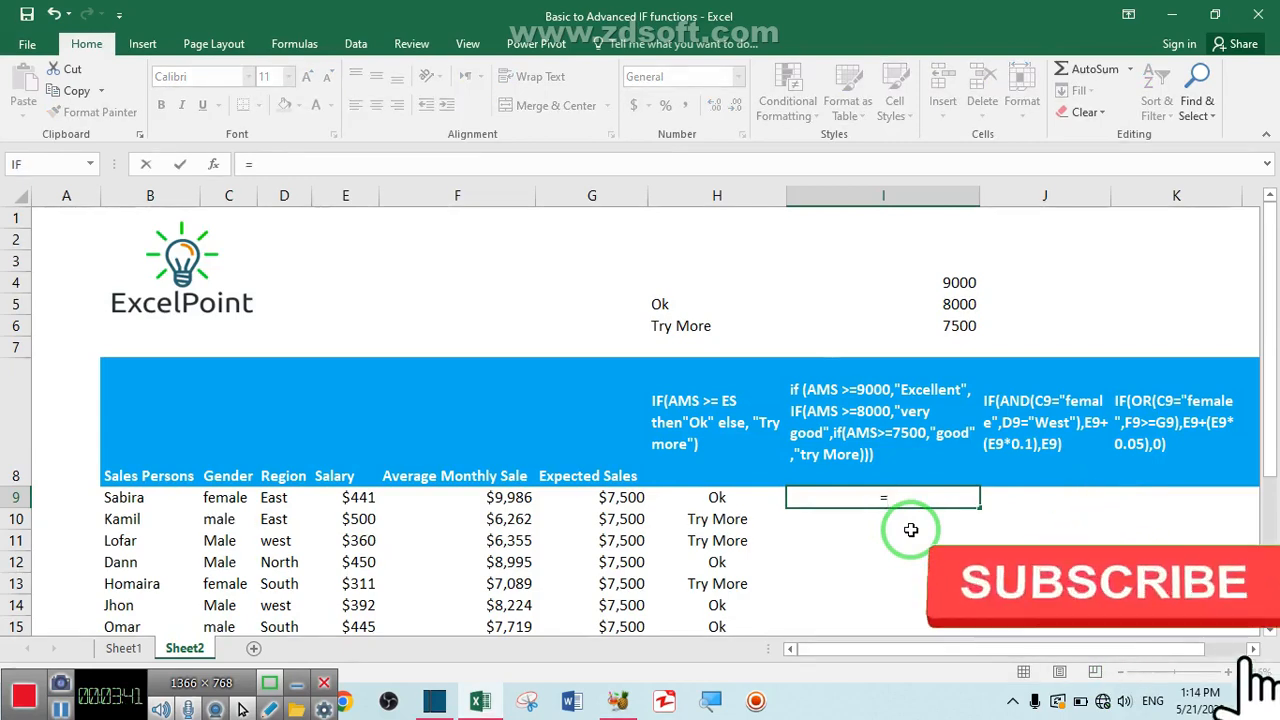
type("if")
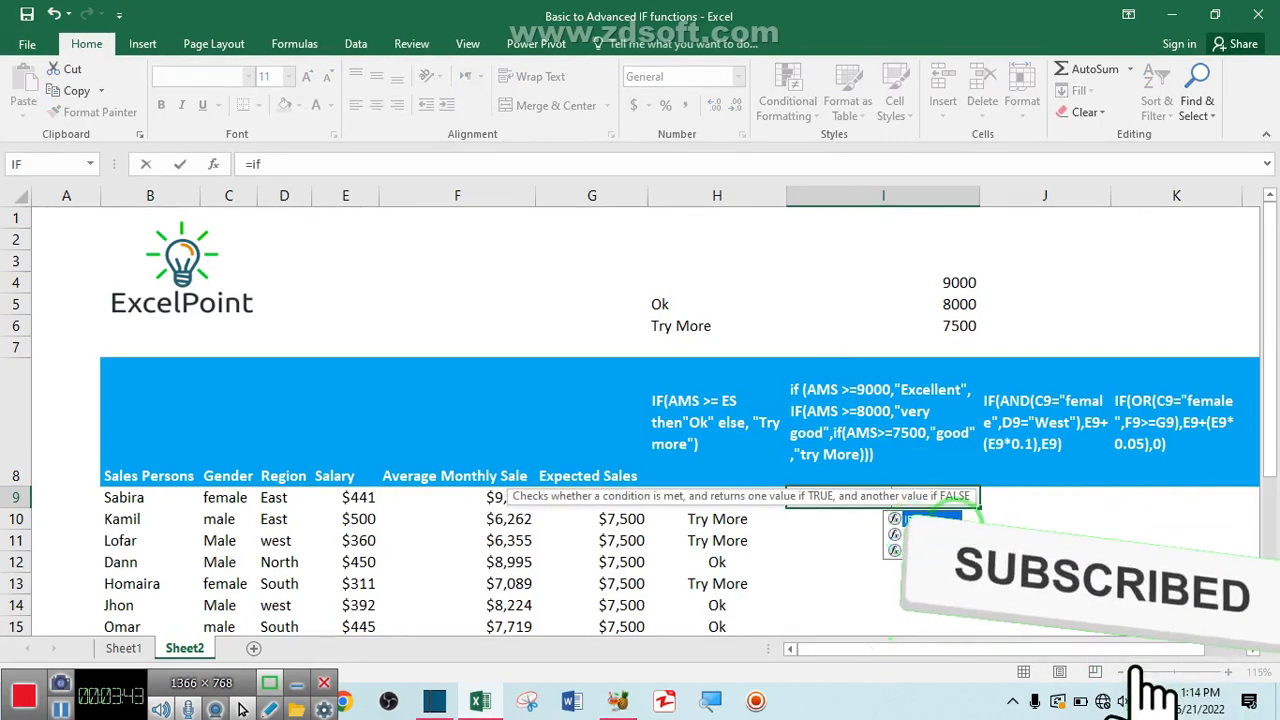
key("Tab")
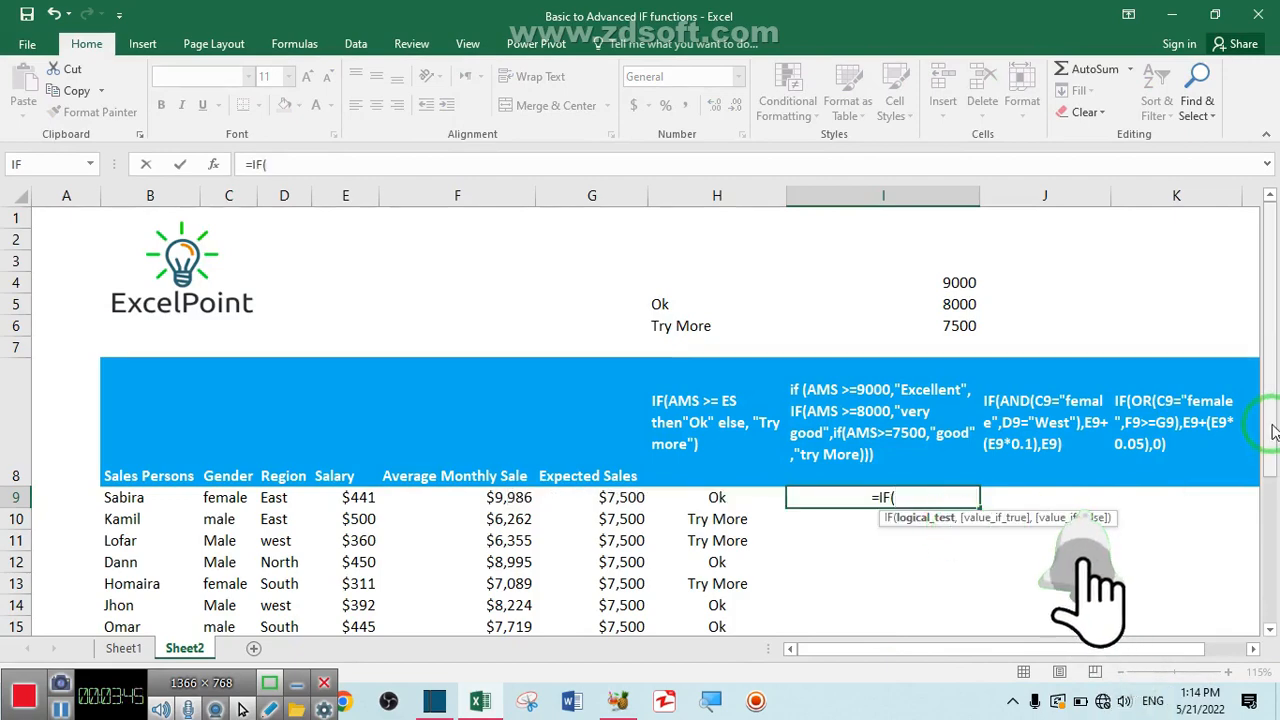
left_click_drag(1270, 424, 1273, 437)
left_click_drag(1275, 449, 1275, 459)
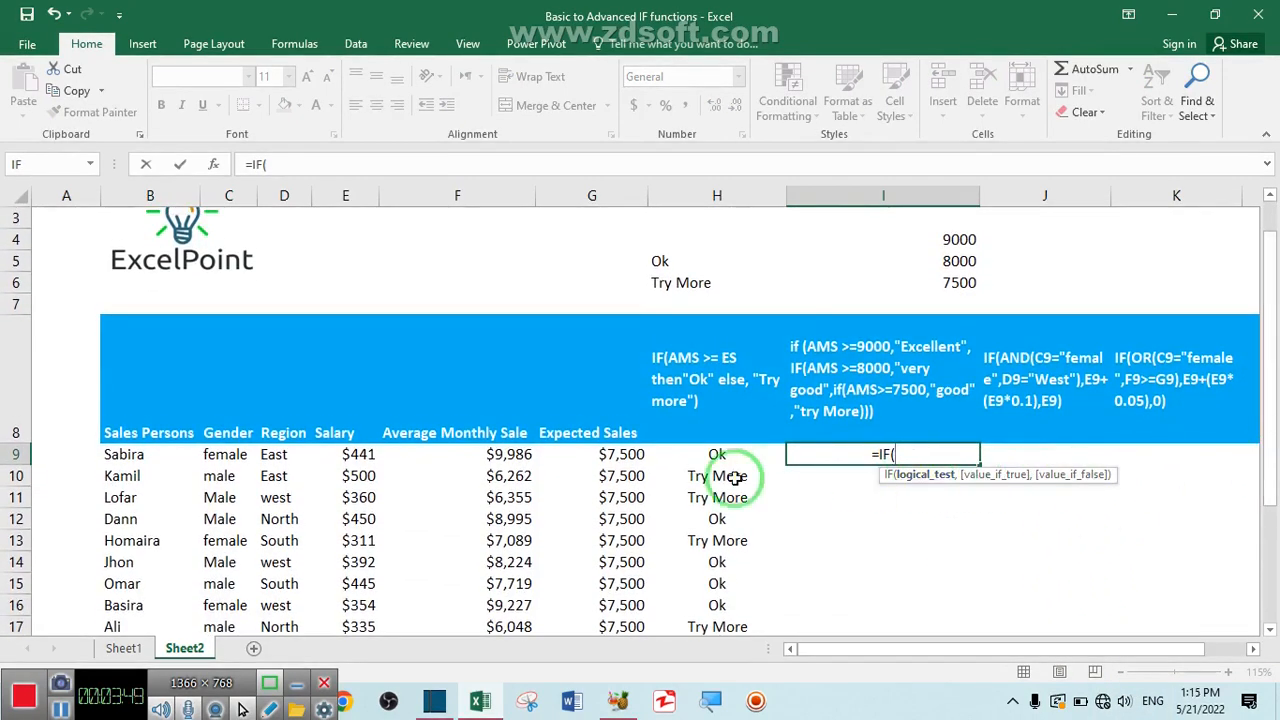
left_click(510, 457)
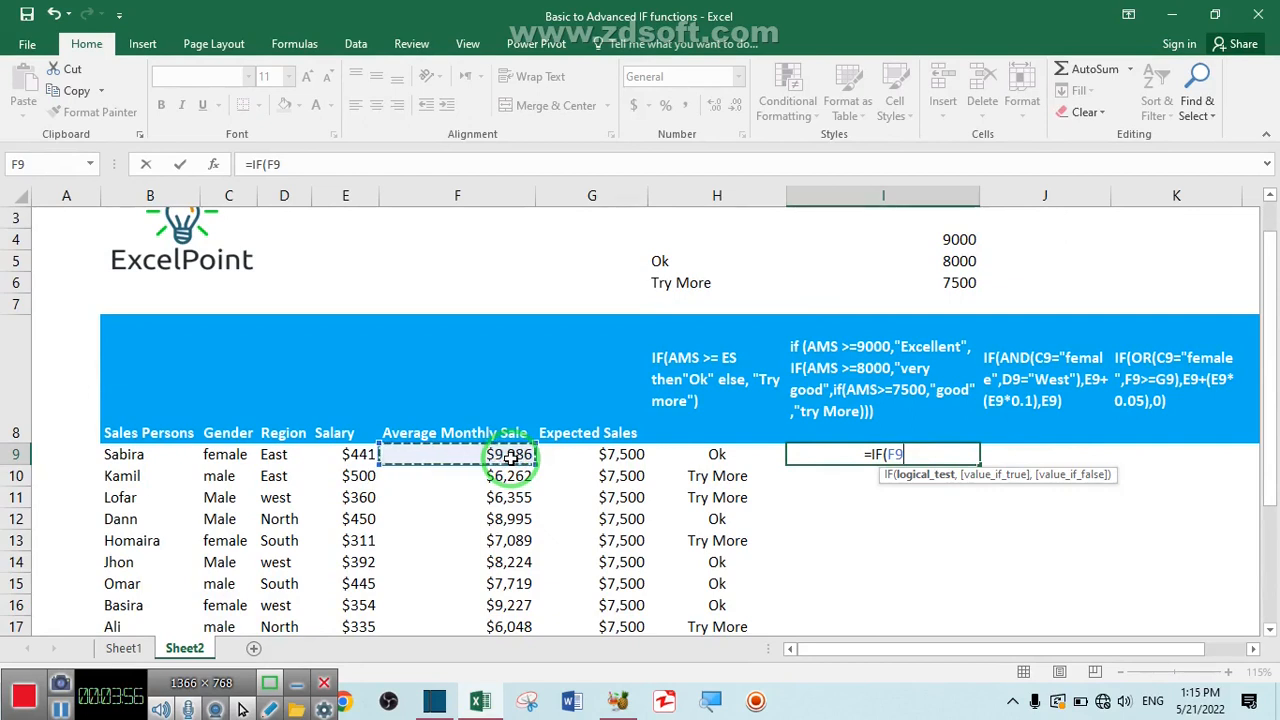
type(">=")
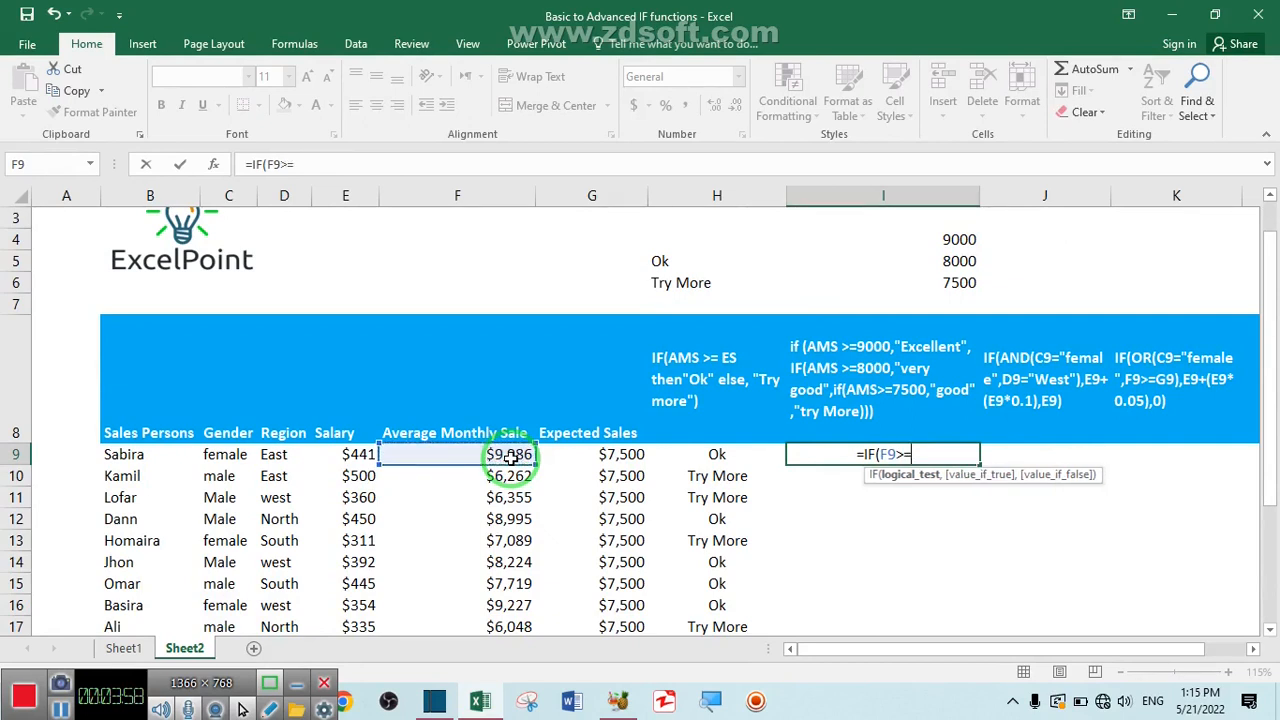
left_click(960, 239)
key("F4")
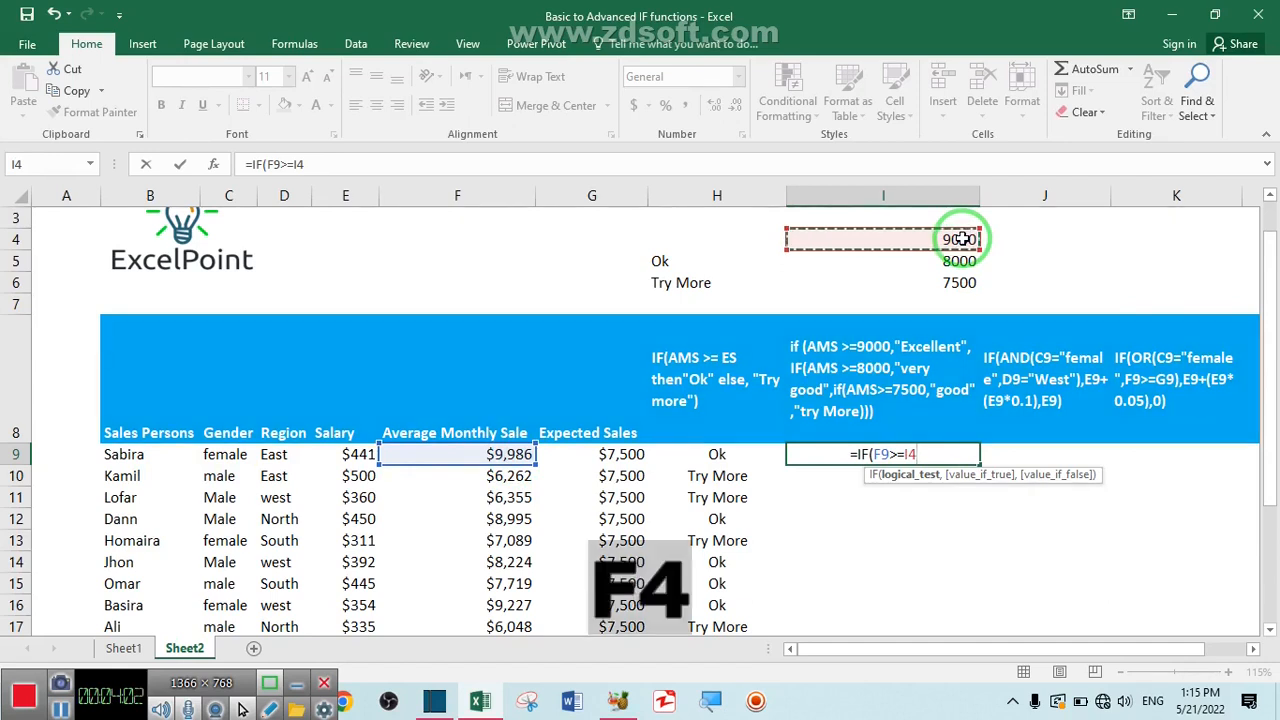
key("F4")
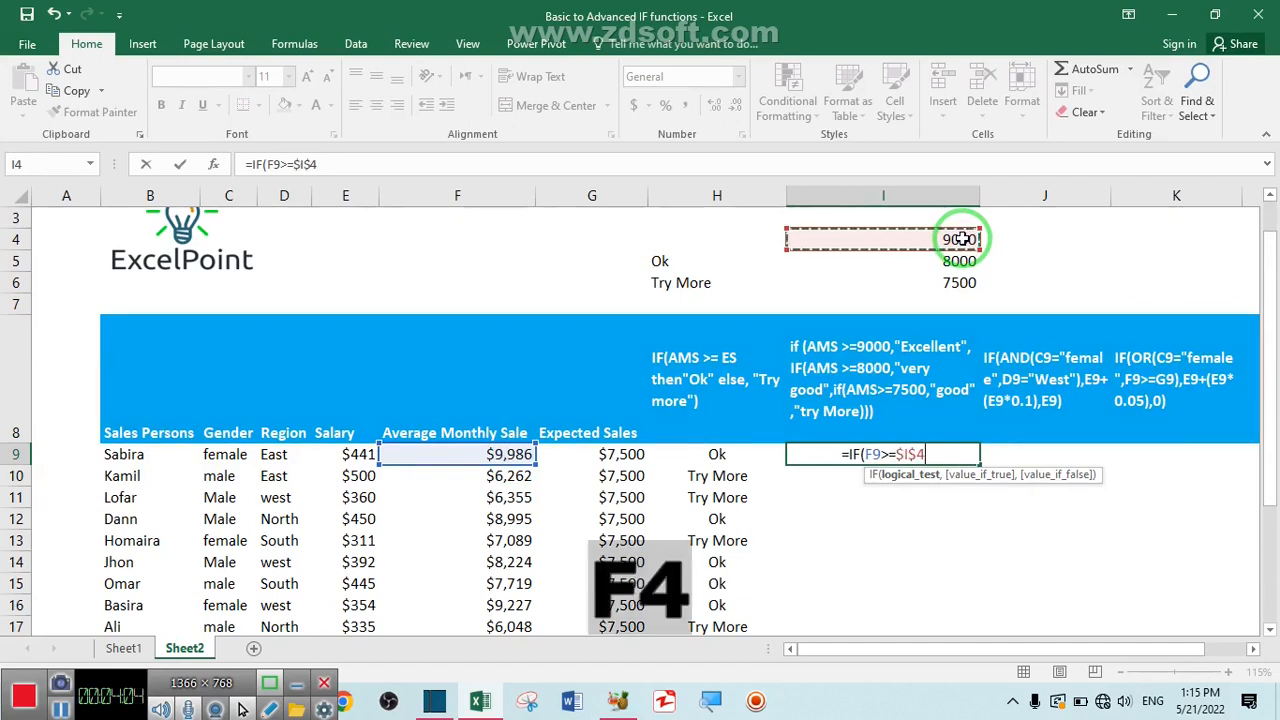
Enter "Excellent" as the true value of the first IF in the I9 formula
type(",")
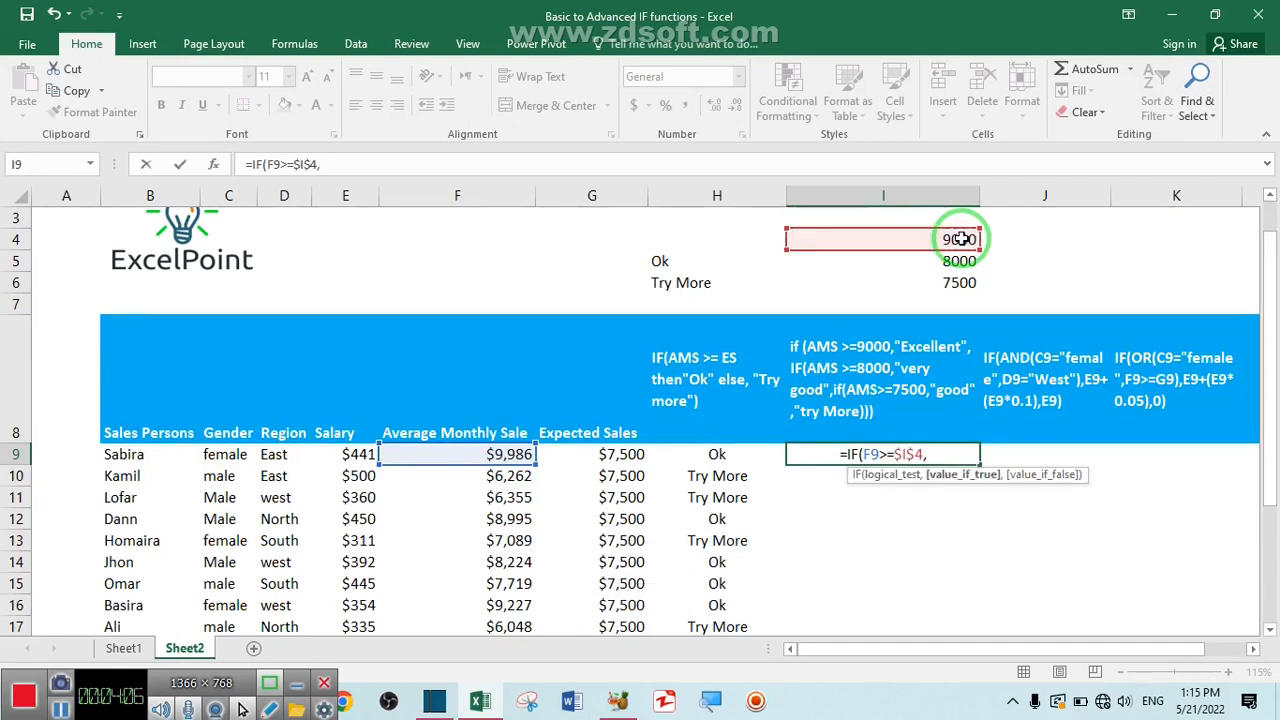
type("\"")
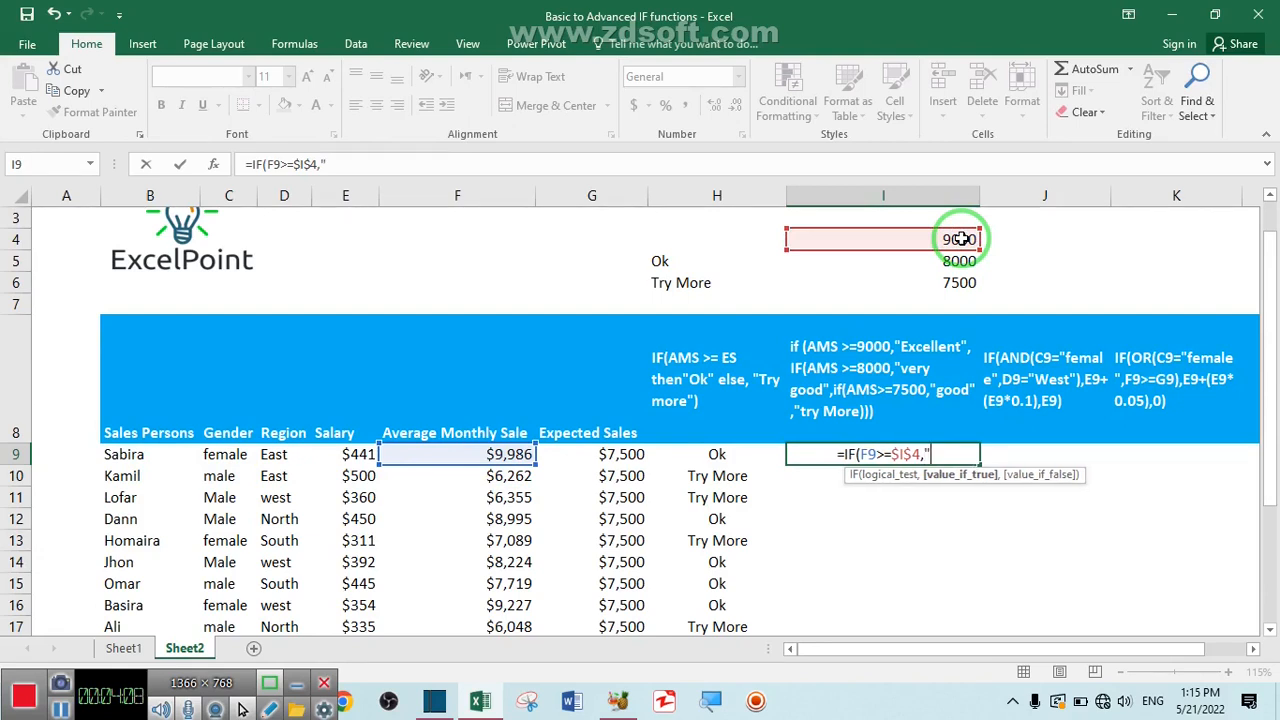
type("E")
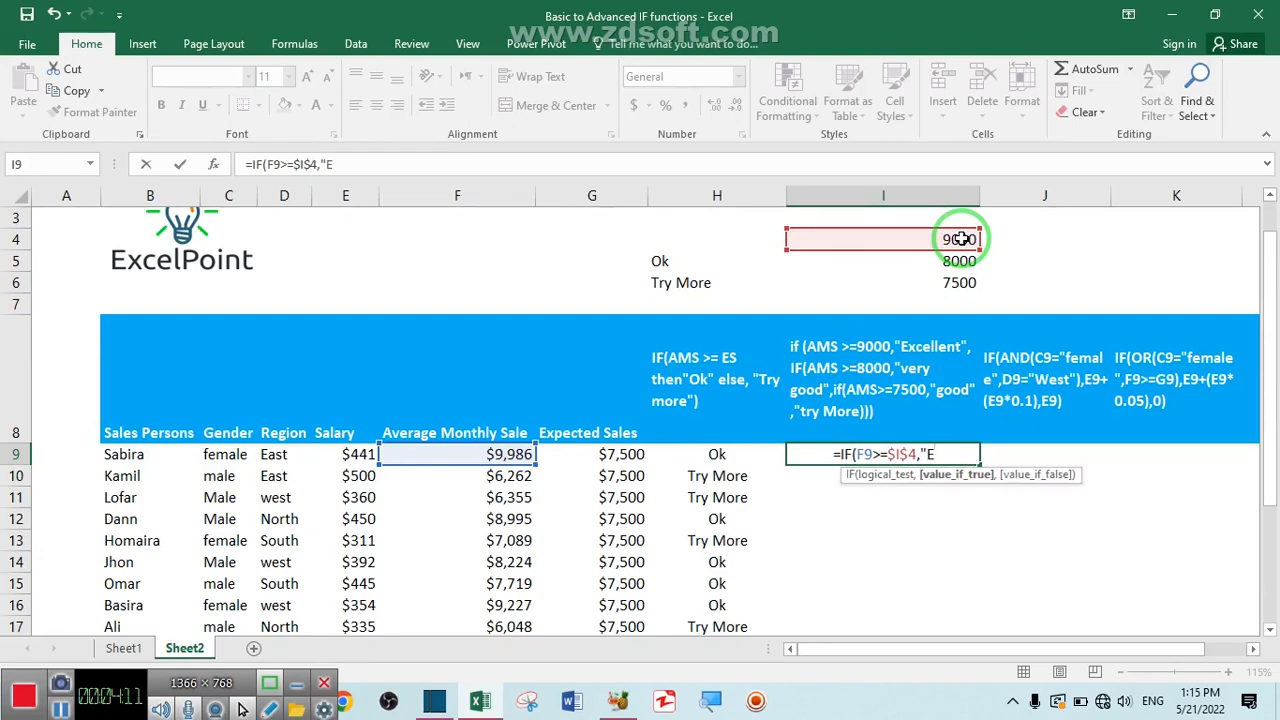
type("xcellen")
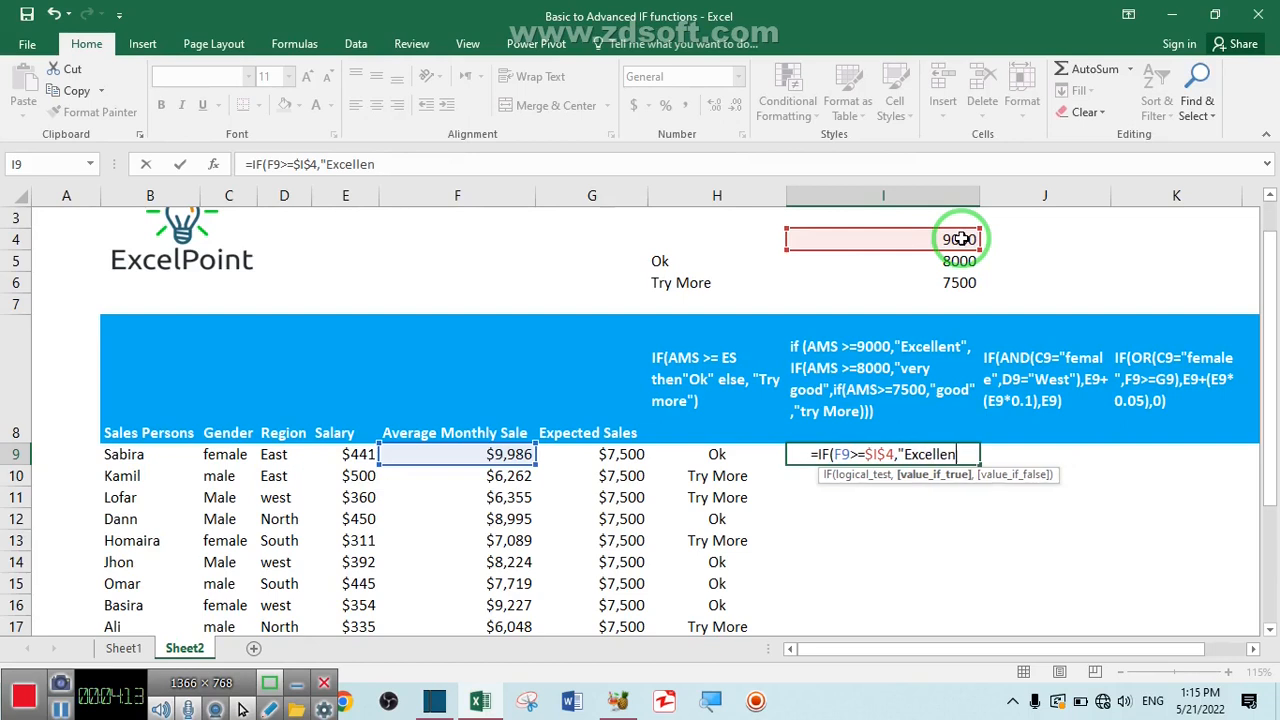
type("t\"")
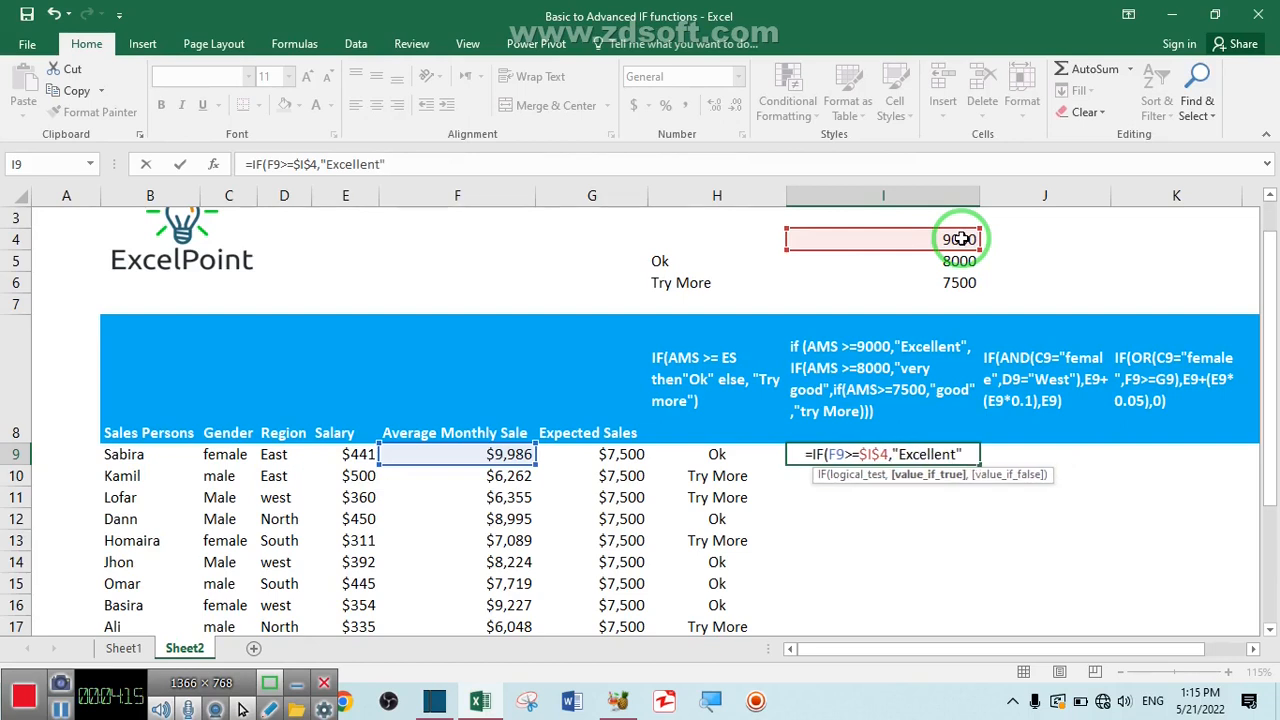
Nest a second IF as the false value in I9, returning "Very Good" when F9 is greater than or equal to $I$5
type(",if")
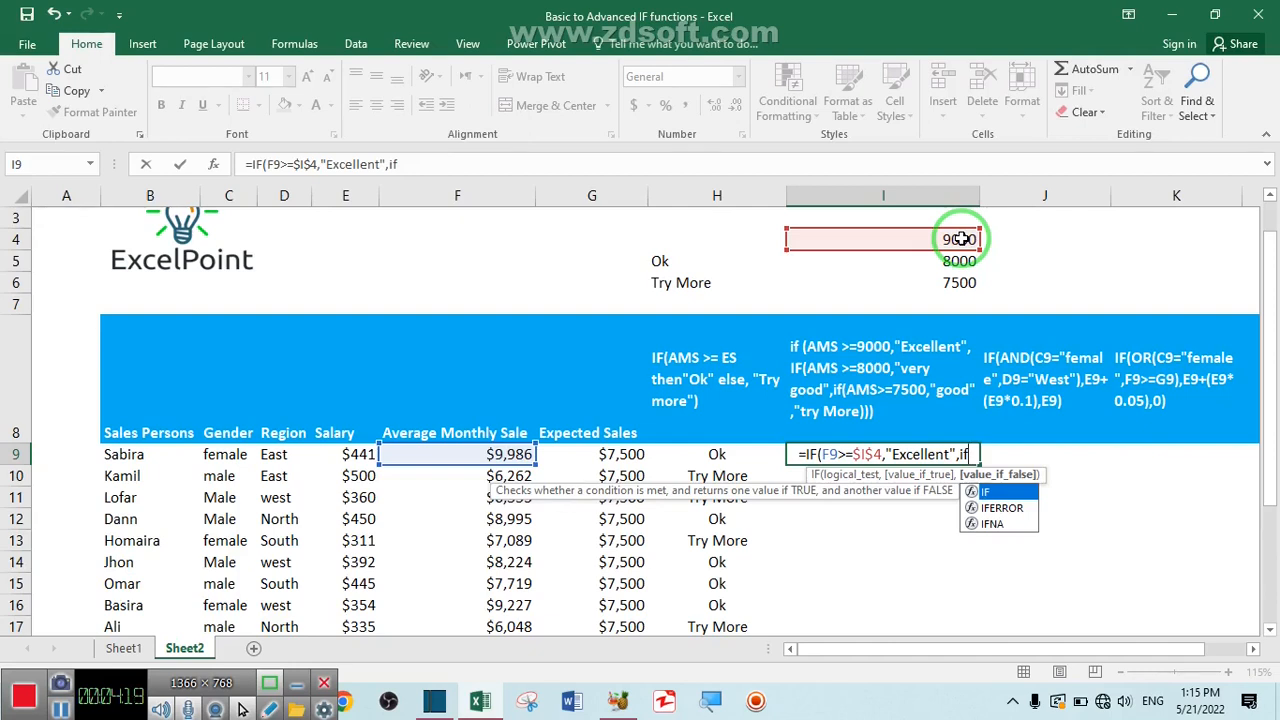
key("Tab")
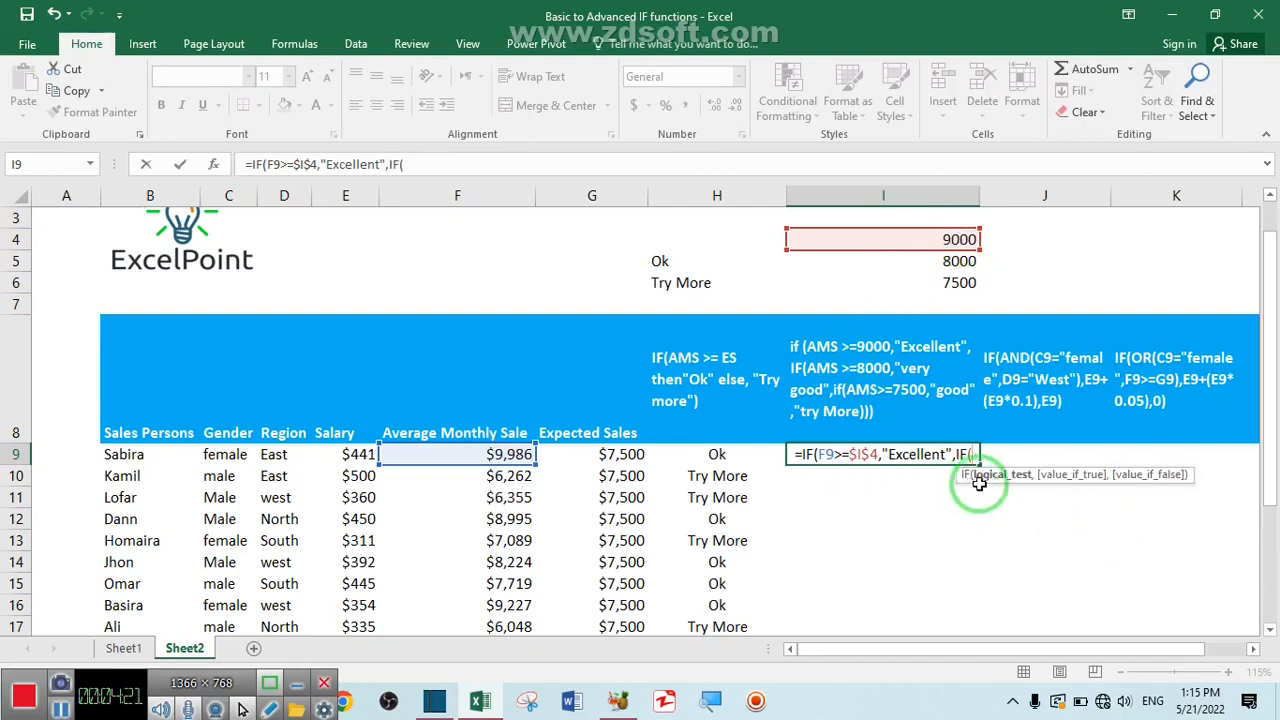
left_click(505, 455)
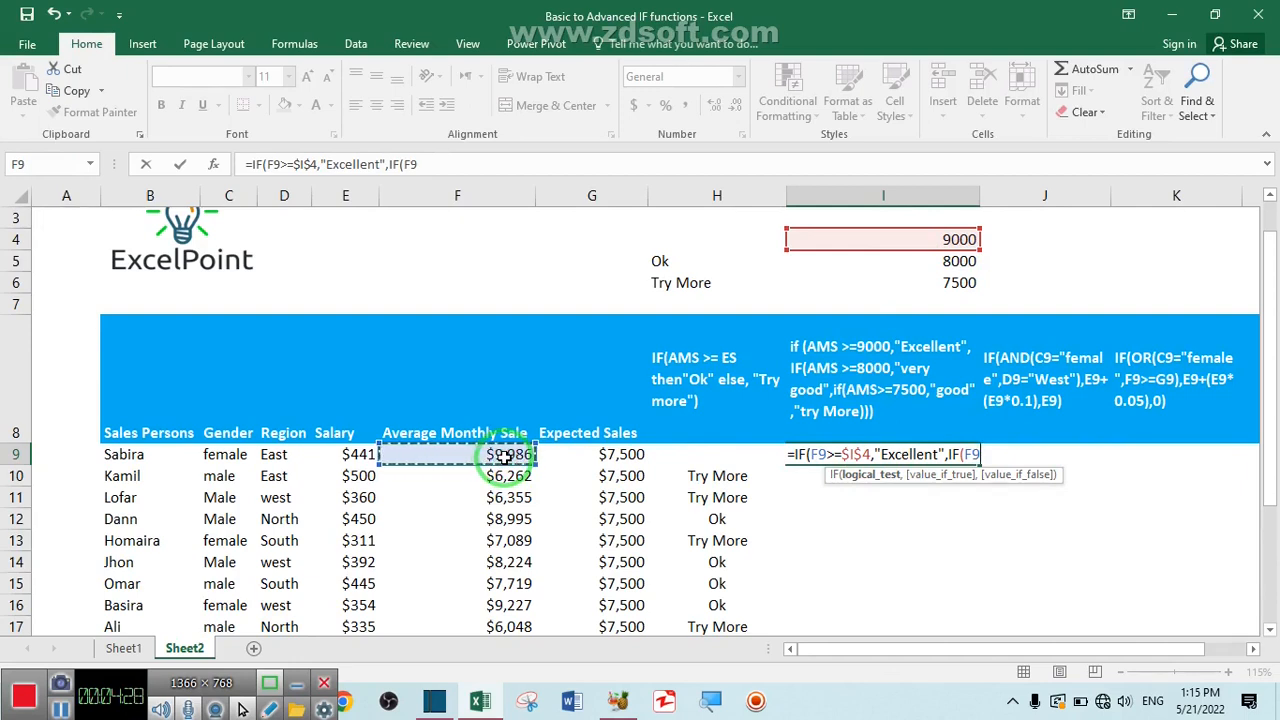
type(">=")
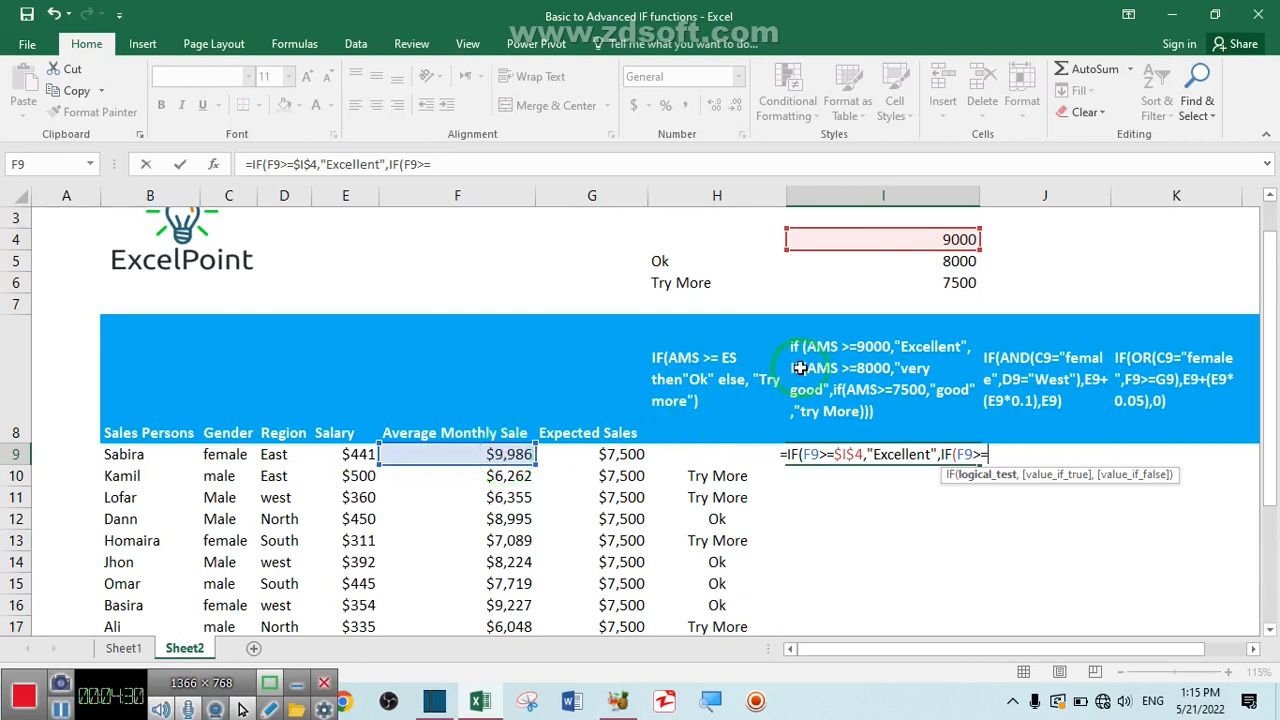
left_click(958, 262)
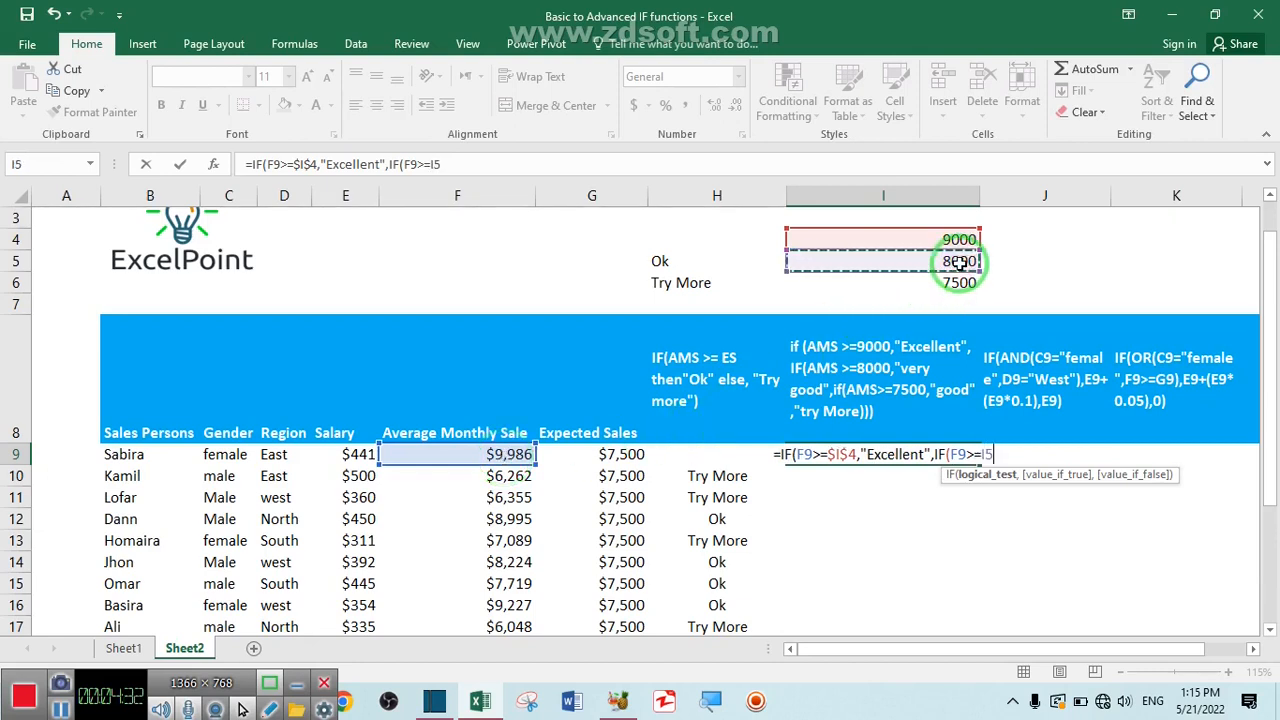
key("F4")
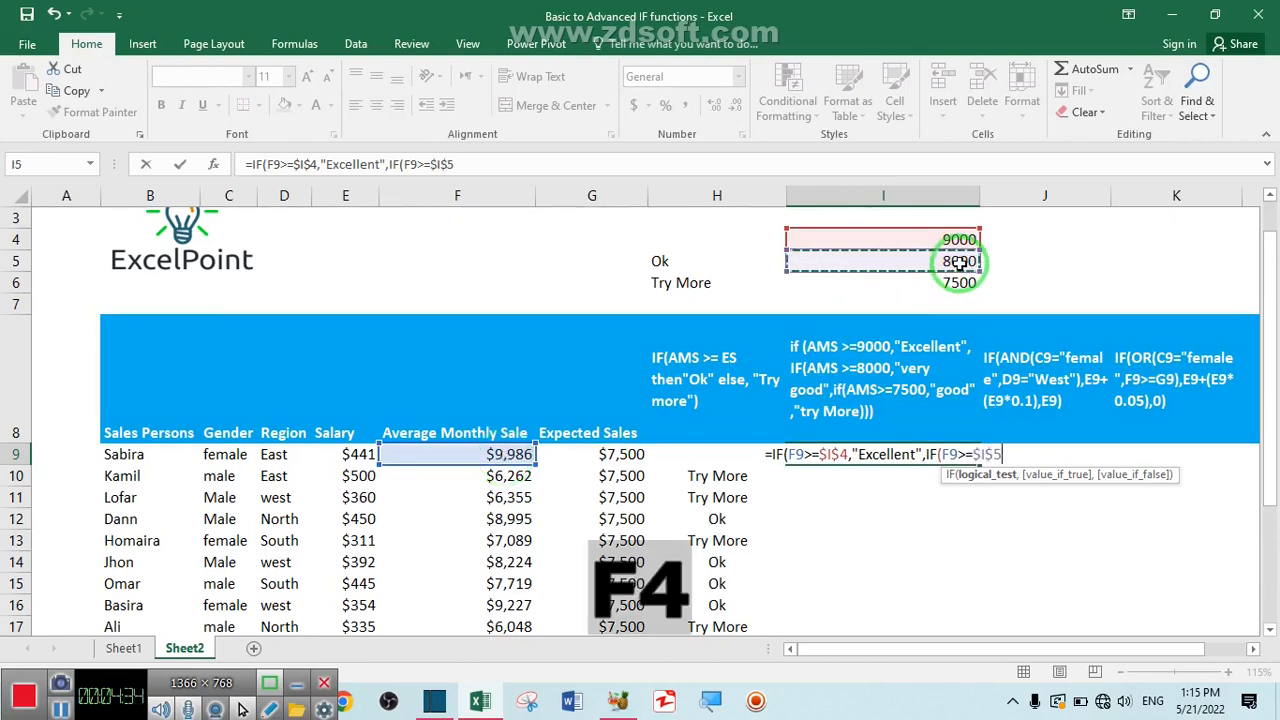
type(",")
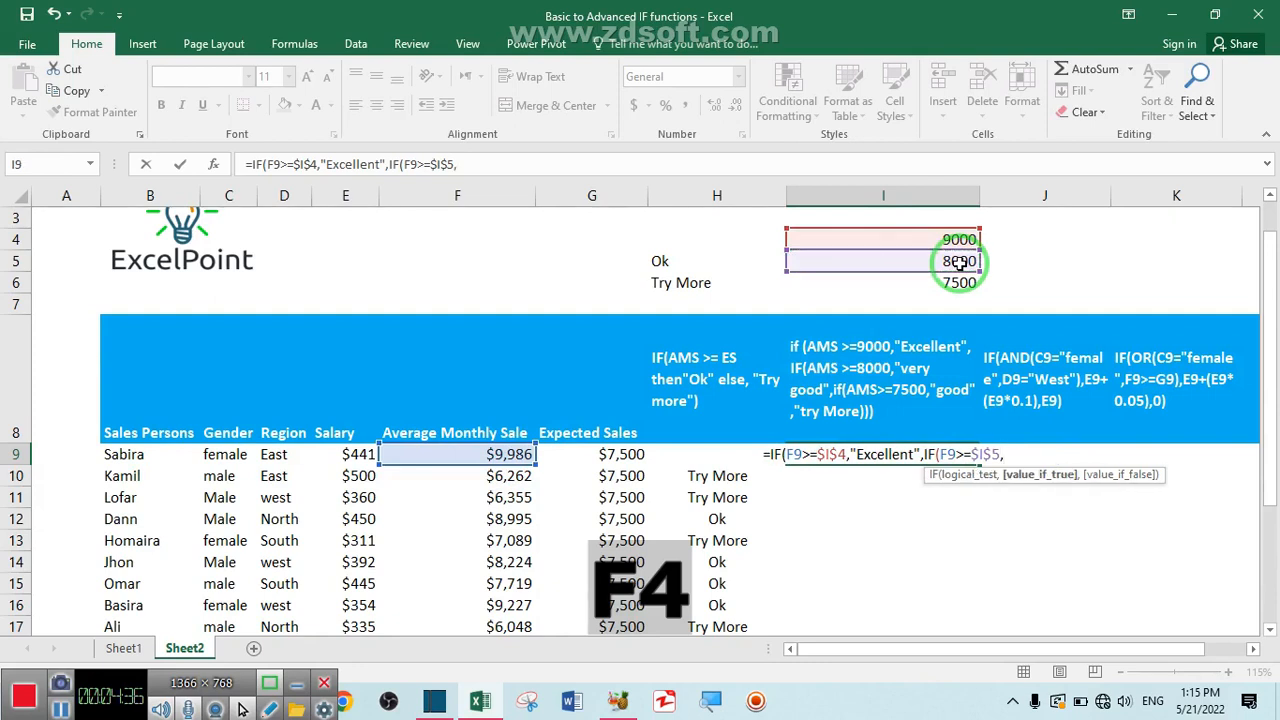
type("\"Very")
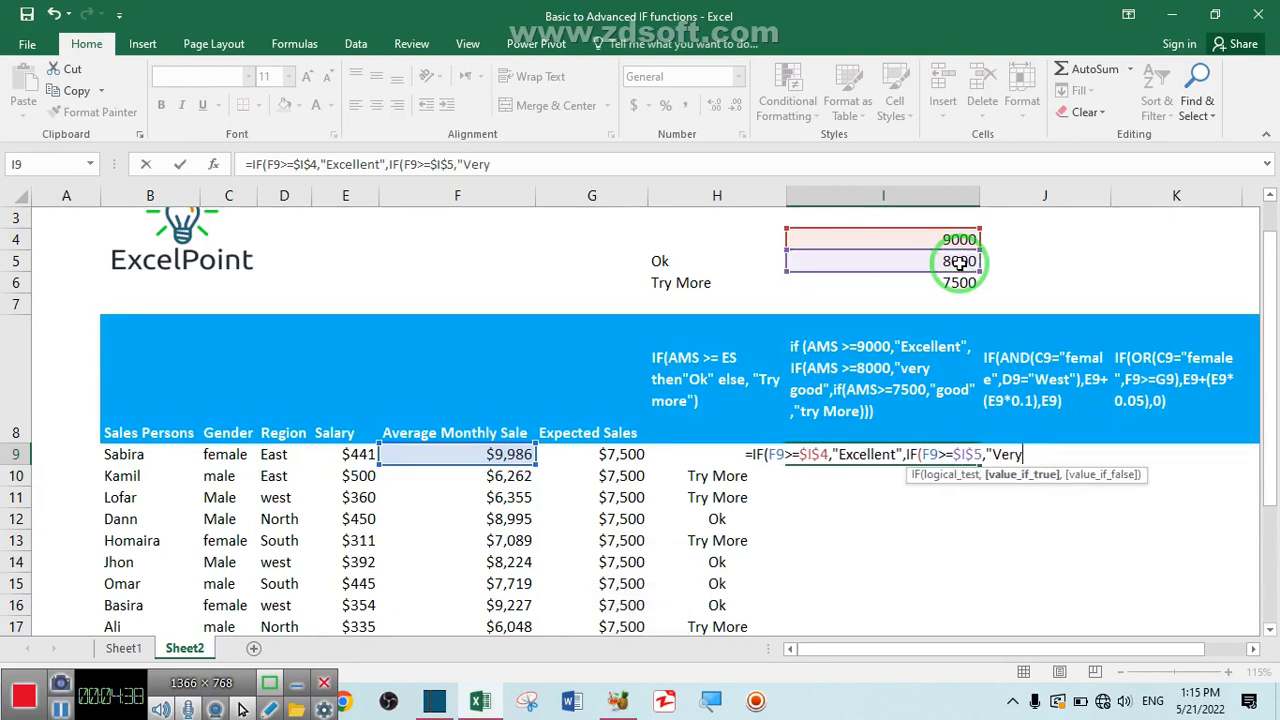
type(" Good\",")
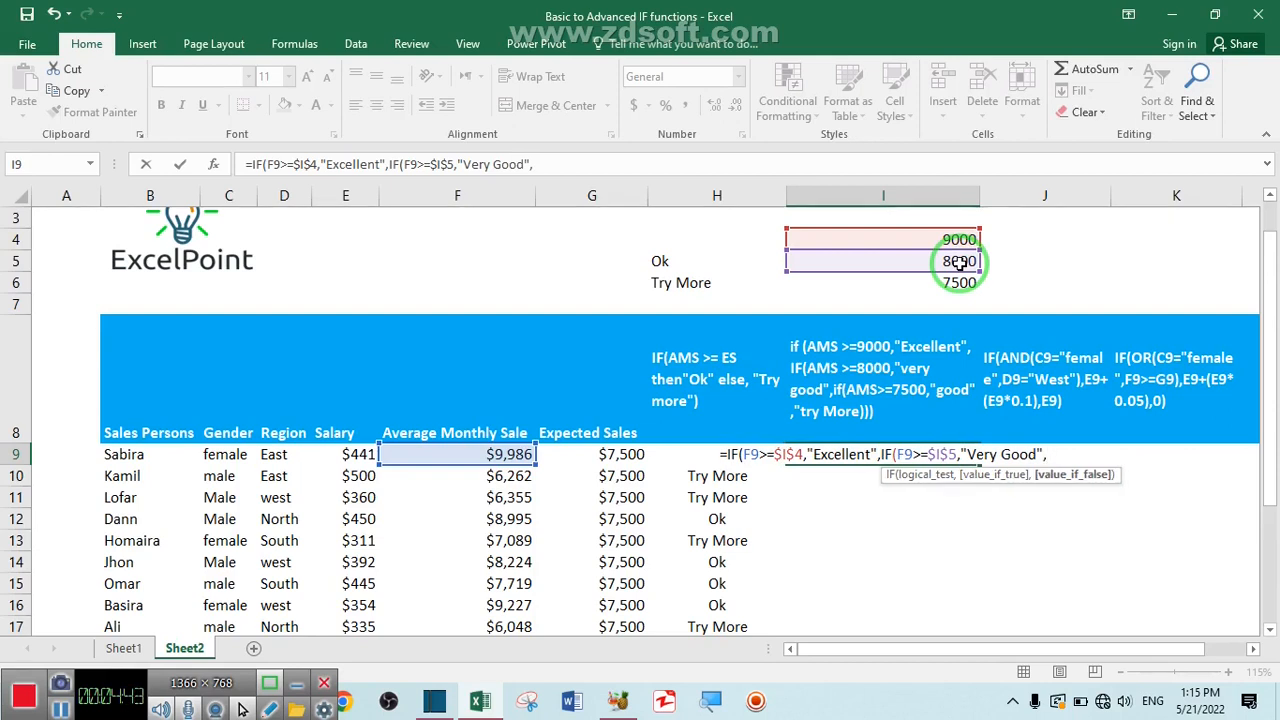
Nest a third IF in the I9 formula that tests whether F9 is greater than or equal to the absolute reference $I$6
type("if")
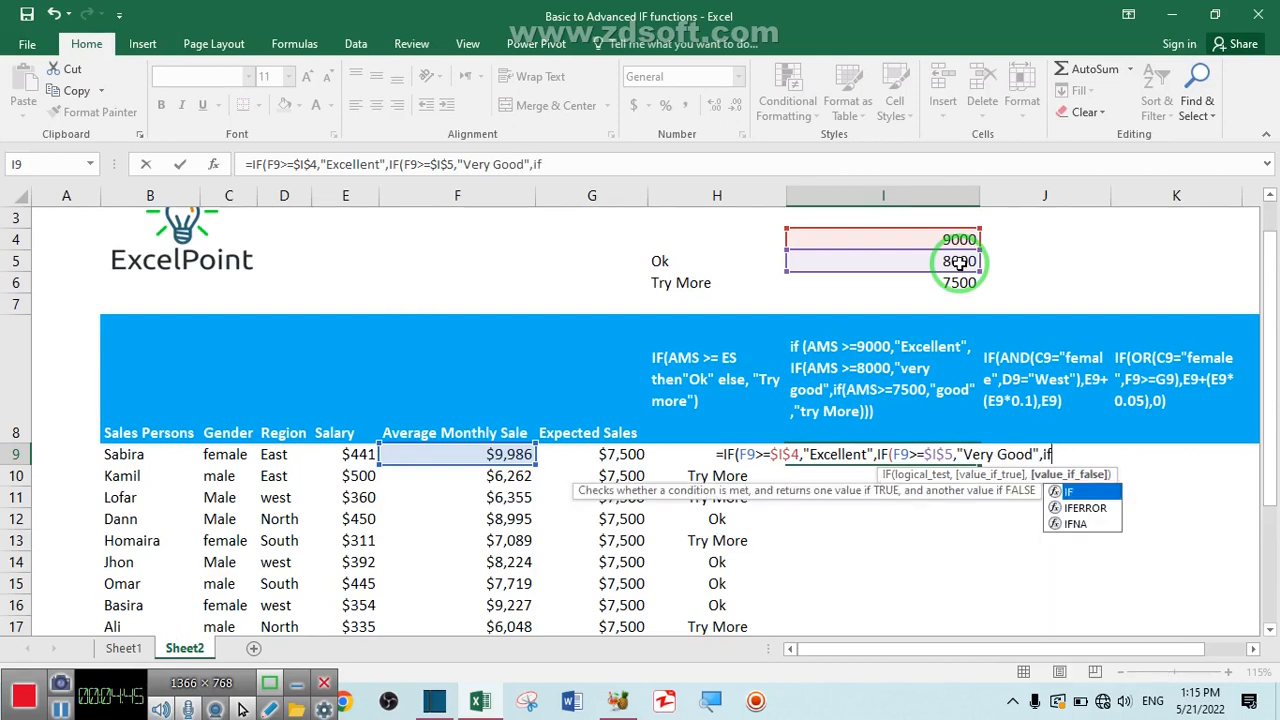
key("Tab")
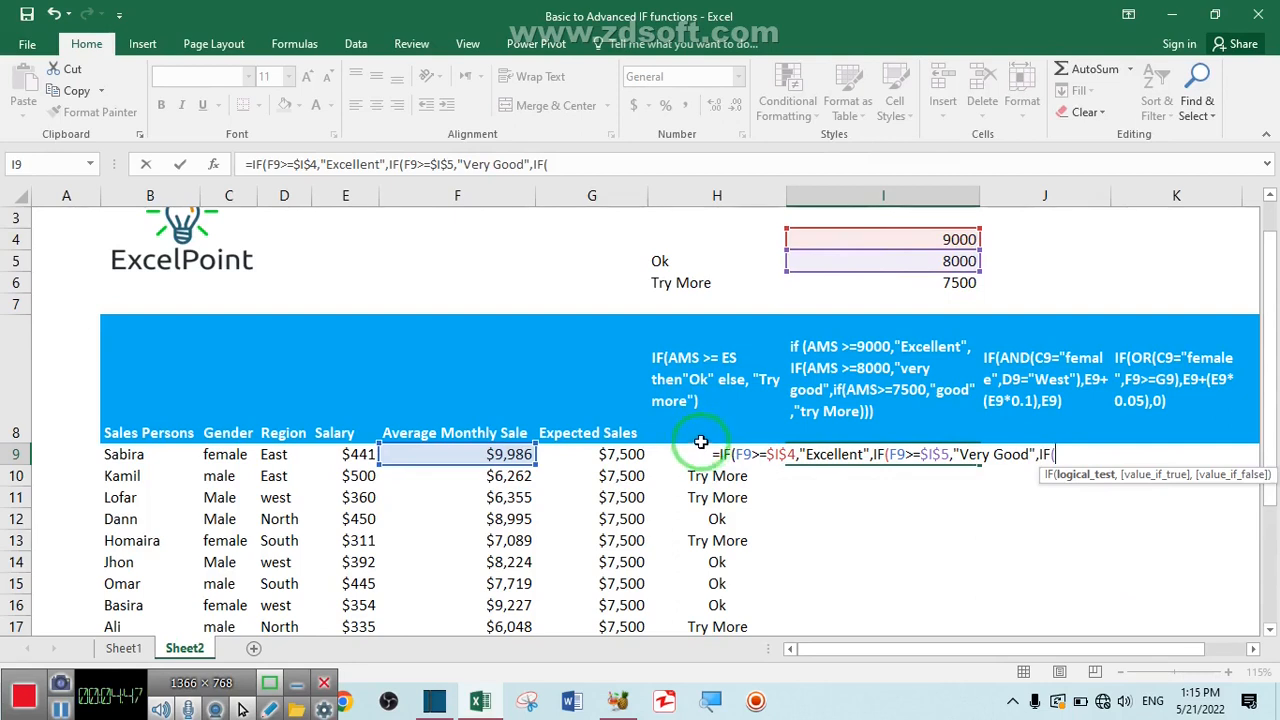
left_click(505, 455)
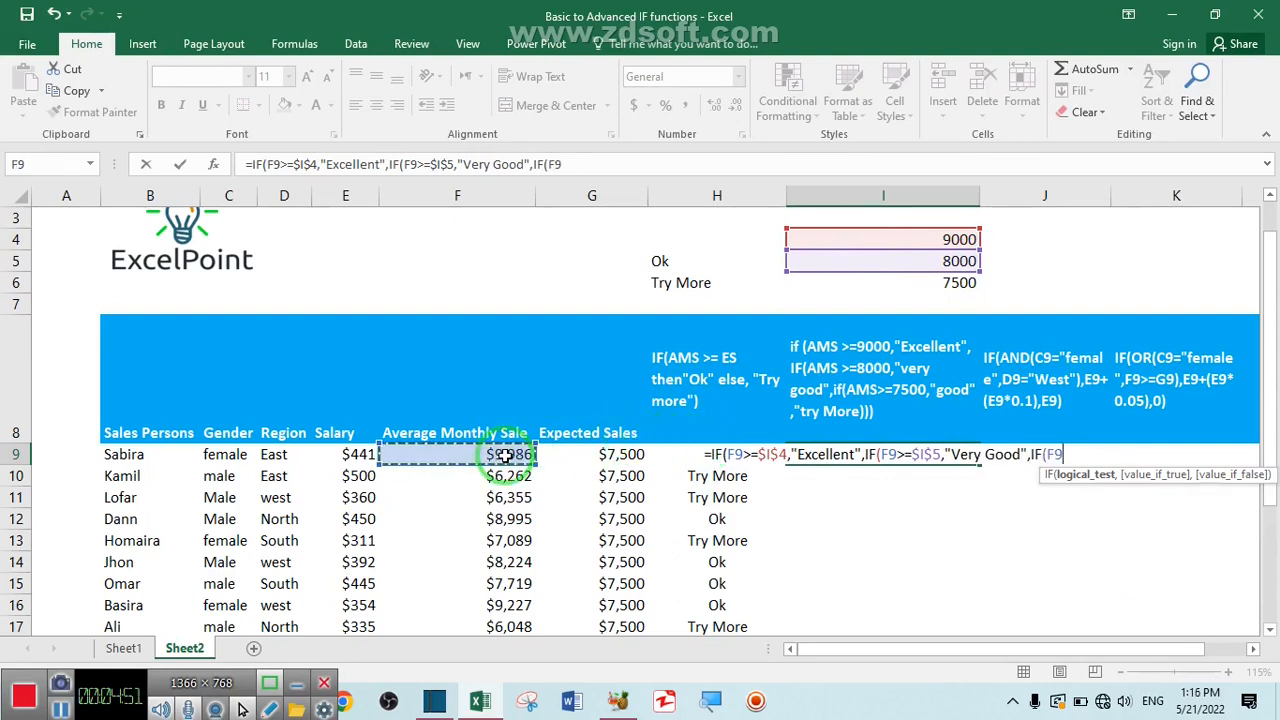
type(">")
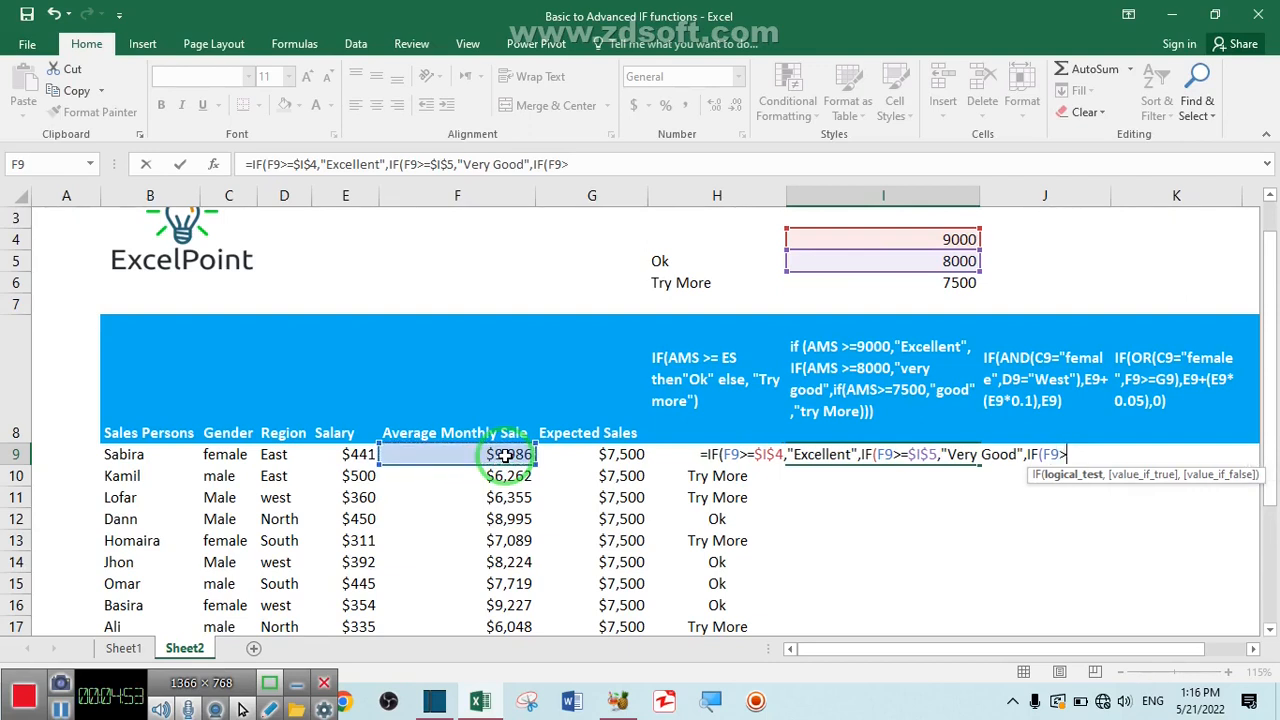
type("=")
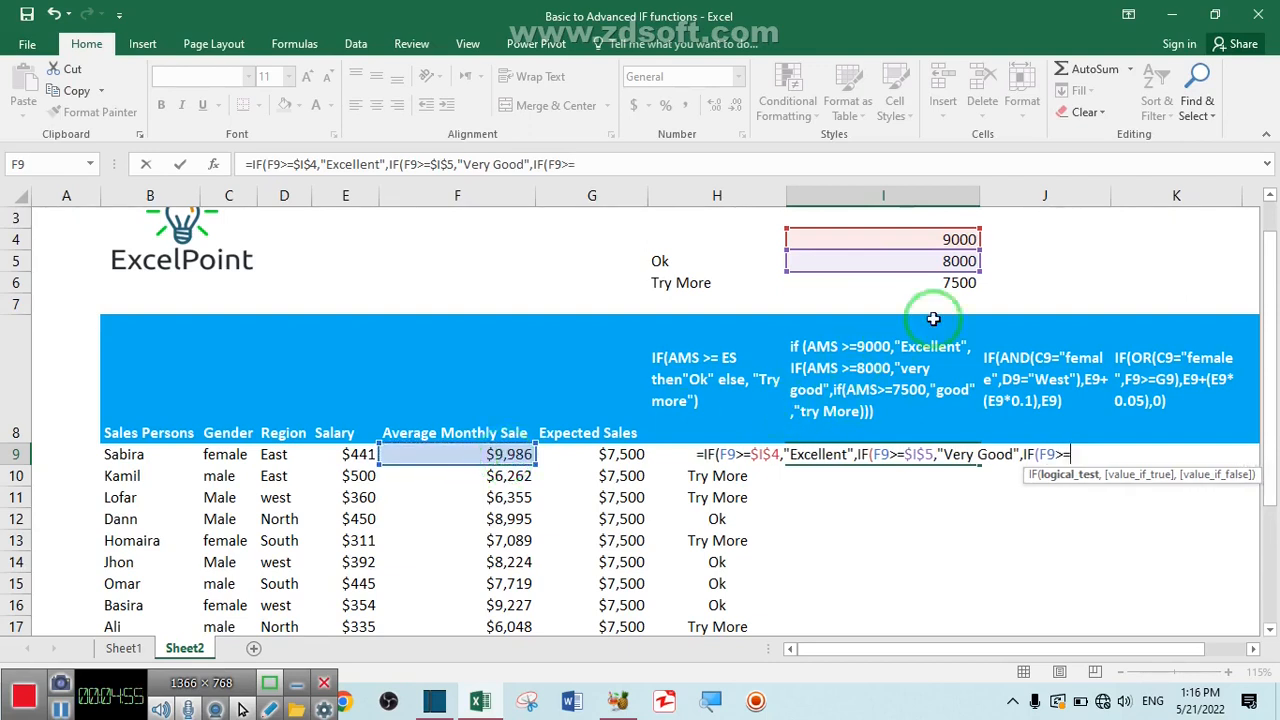
left_click(948, 283)
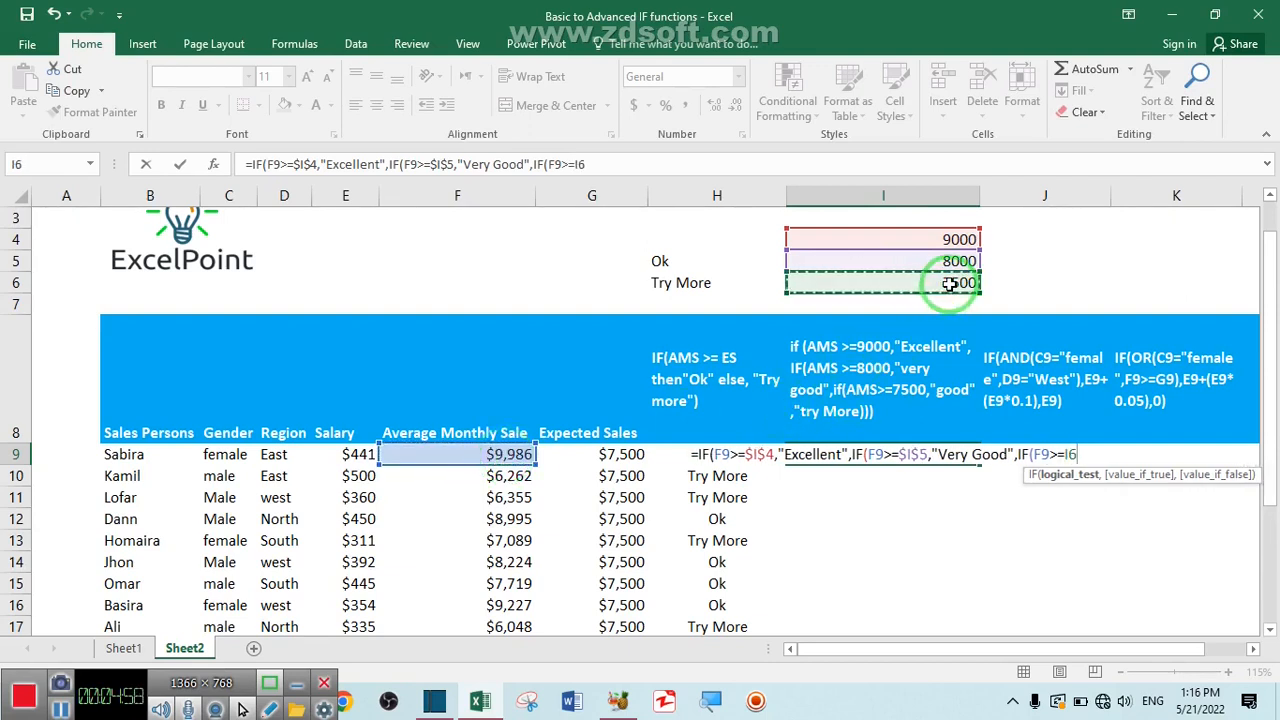
key("F4")
Complete the nested IF formula in I9 with "Good" as the third true value and "Try More" as the final false value
type(",")
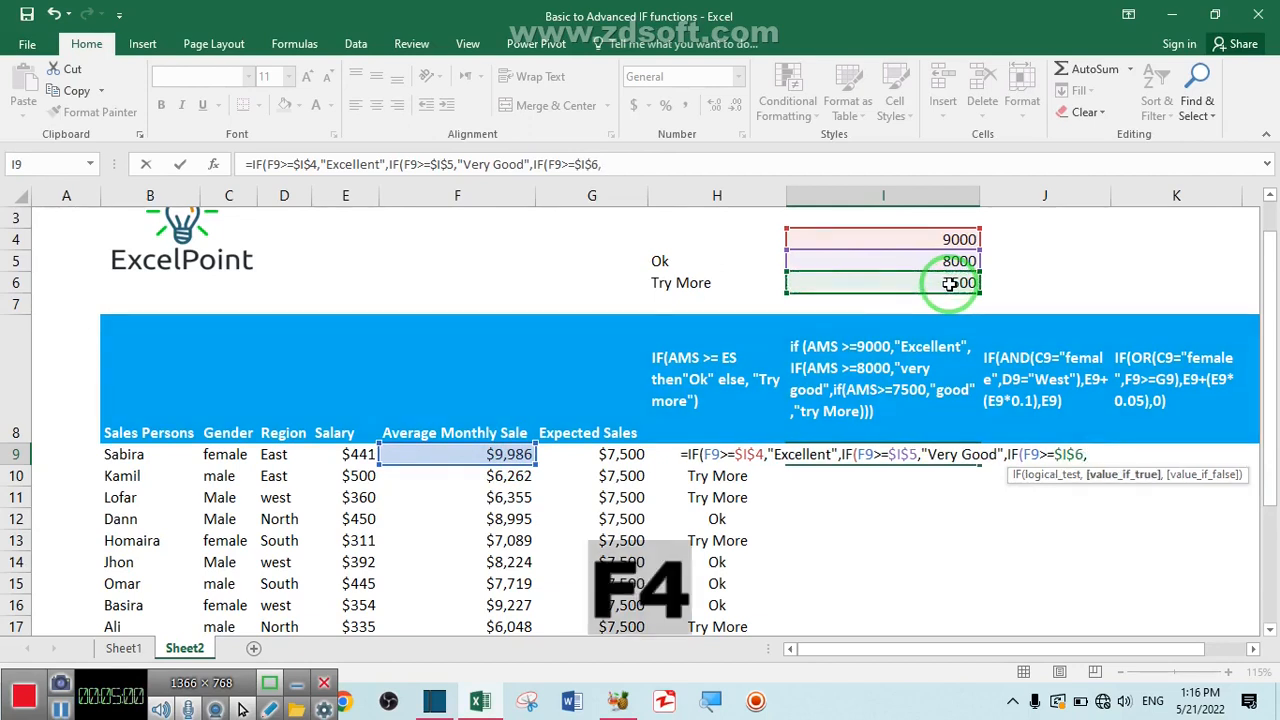
type("\"Good\"")
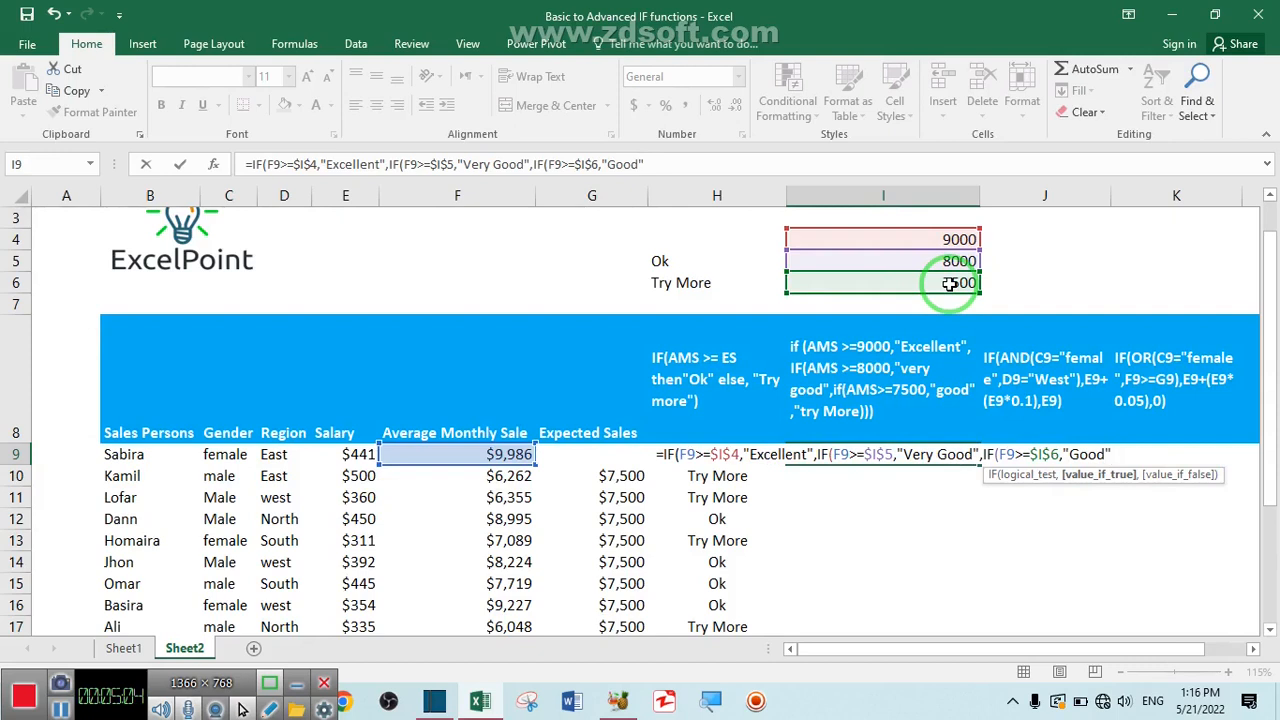
type(",")
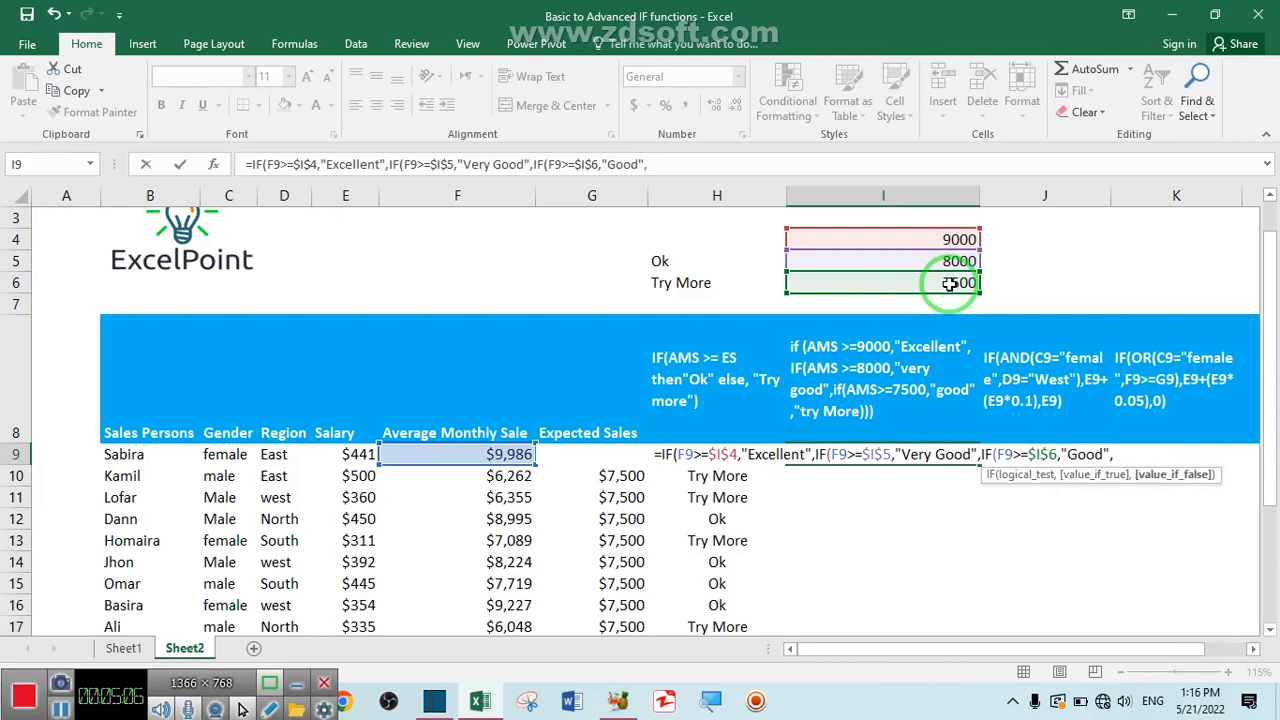
type("\"T")
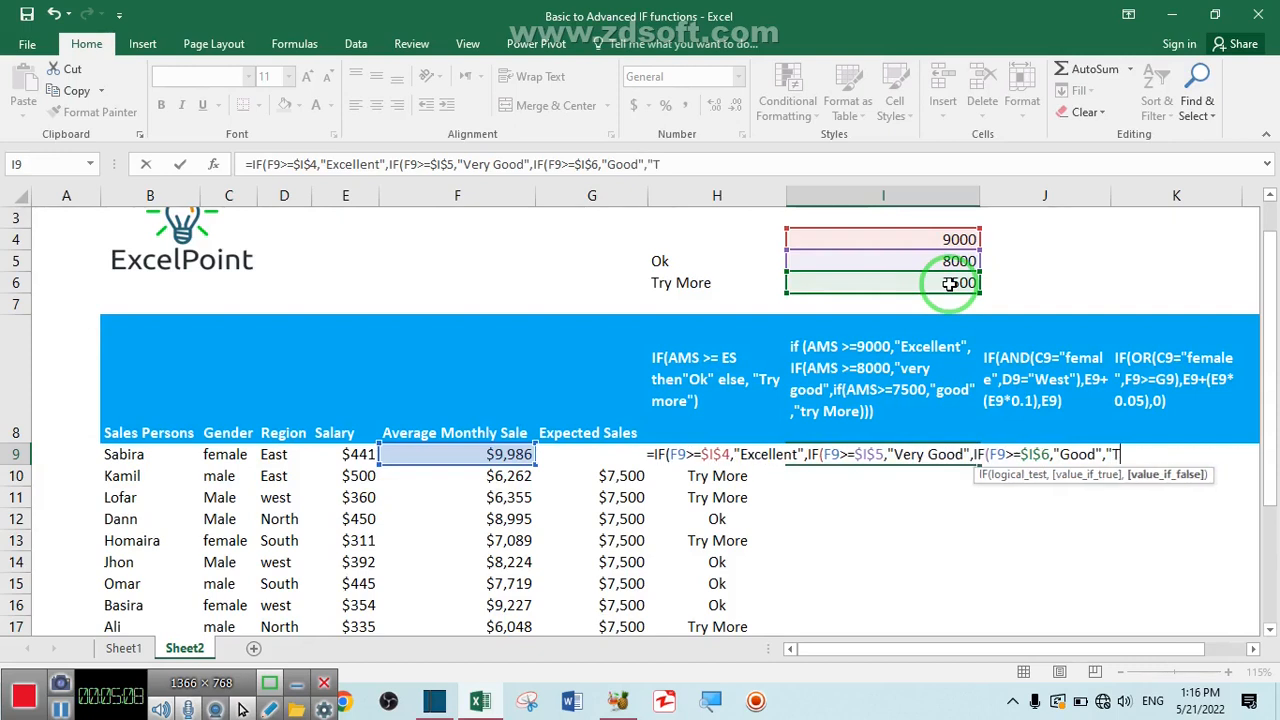
type("ry M")
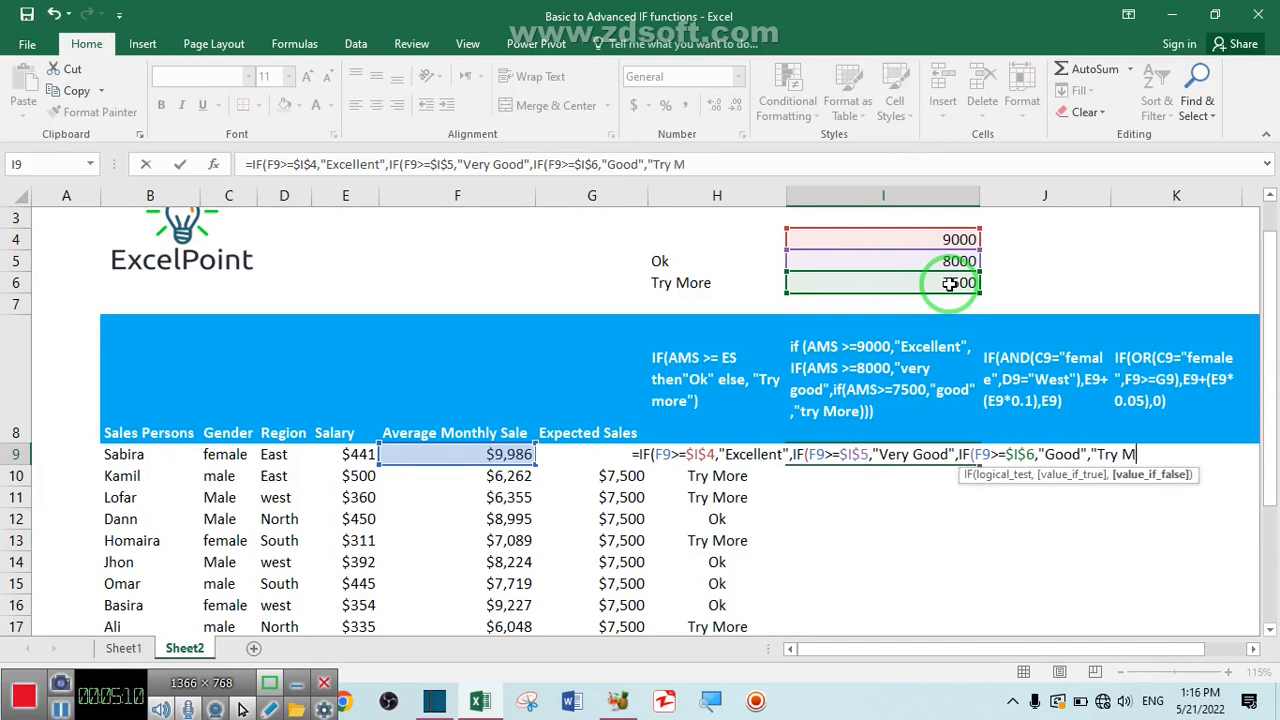
type("ore\"")
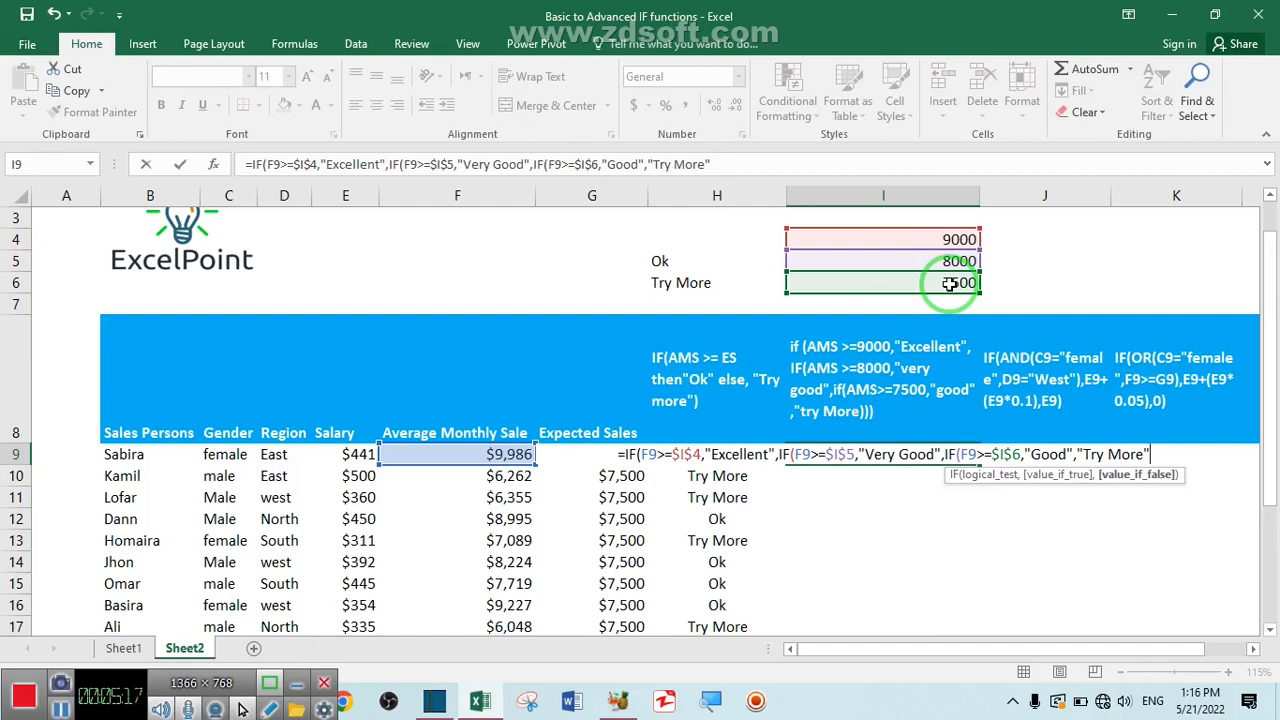
type(")))")
key("Return")
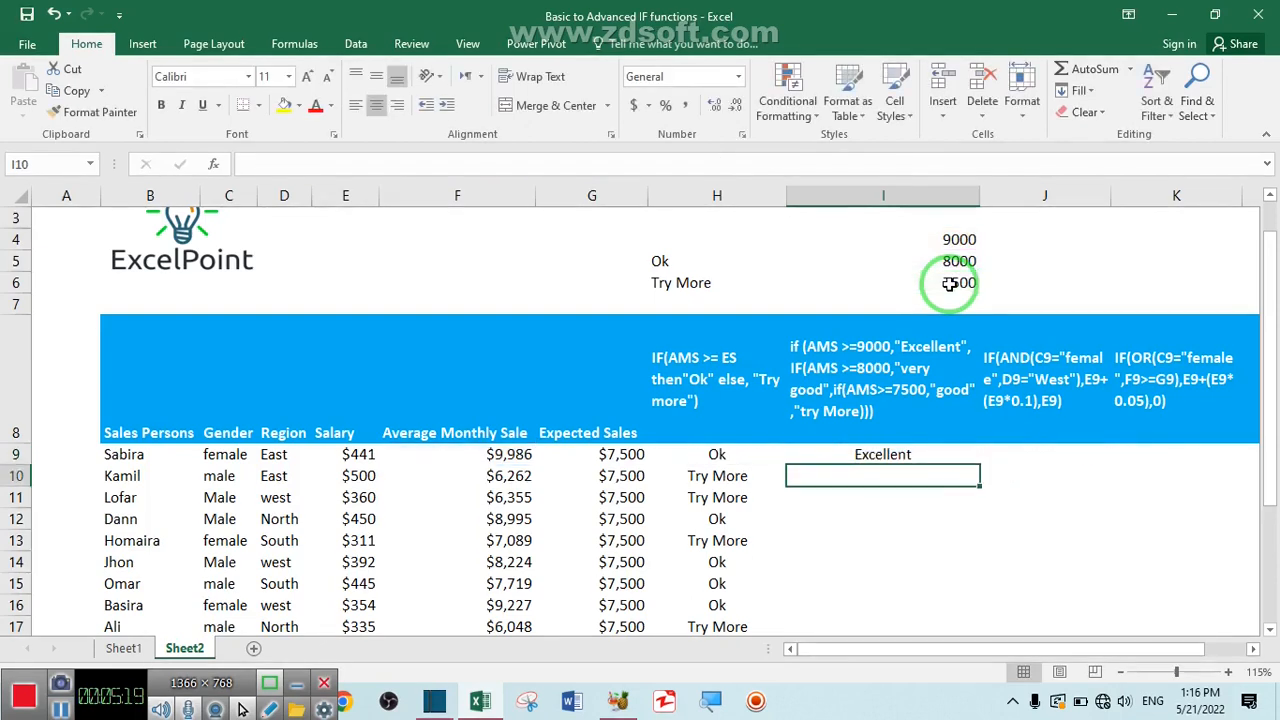
Copy the nested IF formula from I9 down column I to the last salesperson in row 20
left_click(915, 454)
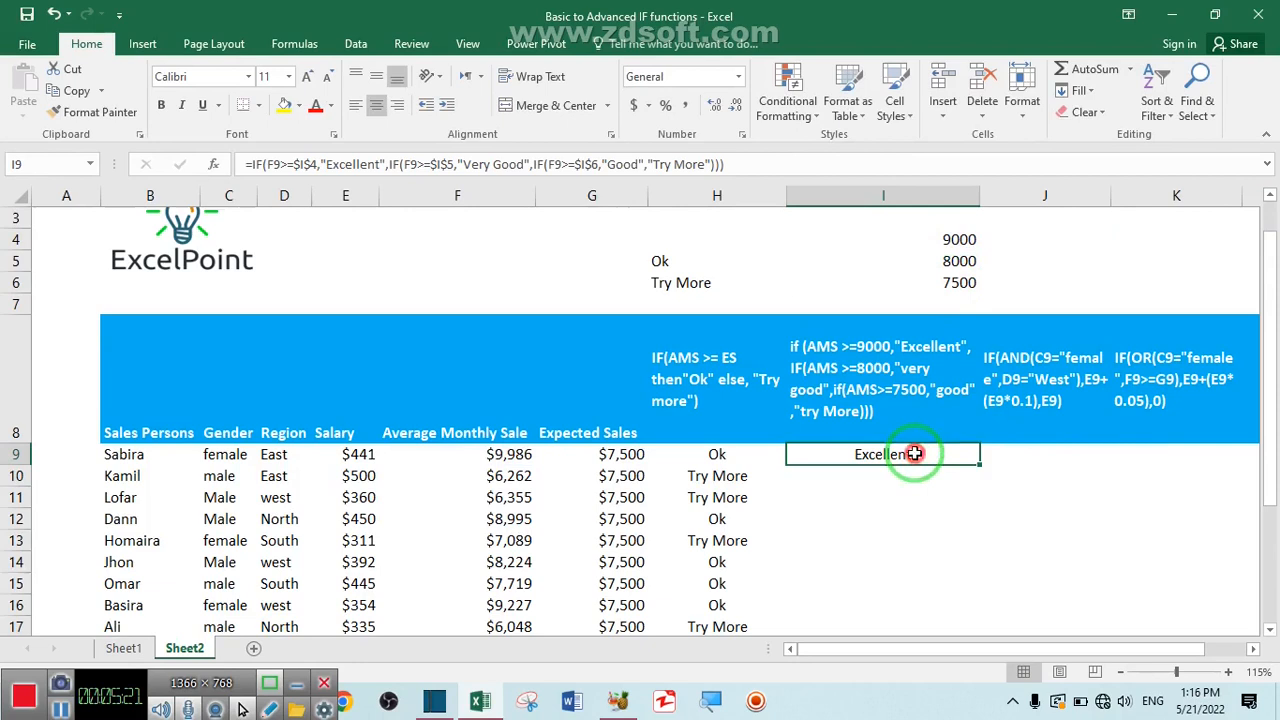
double_click(980, 464)
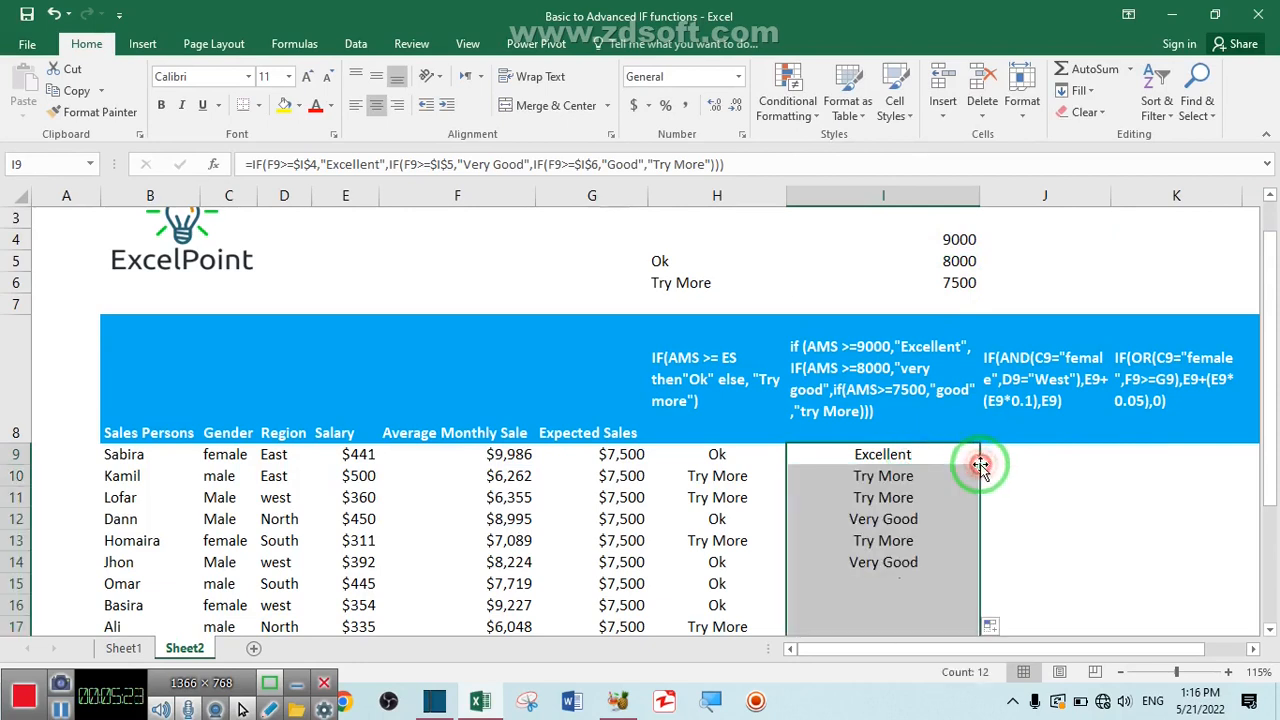
left_click(1078, 476)
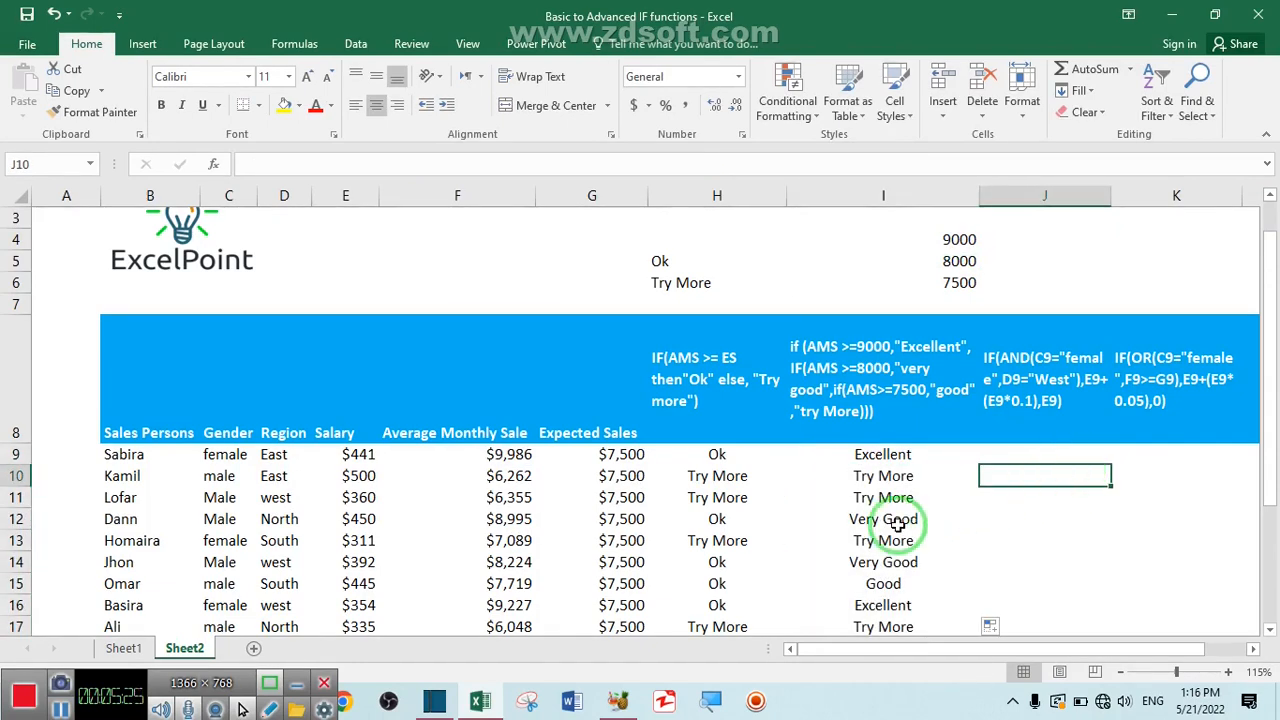
Examine the ratings in I9, I15 and I20 against the average monthly sales and expected sales in their rows
scroll(894, 523, "down", 1)
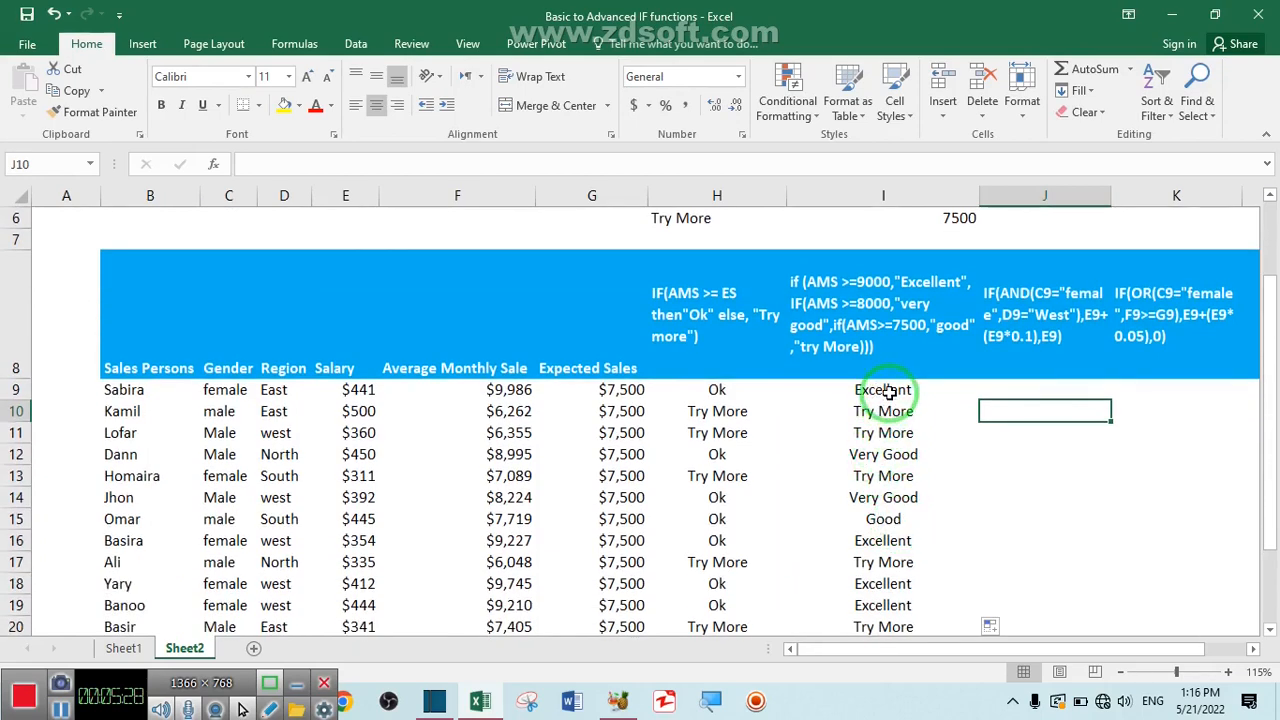
left_click(890, 392)
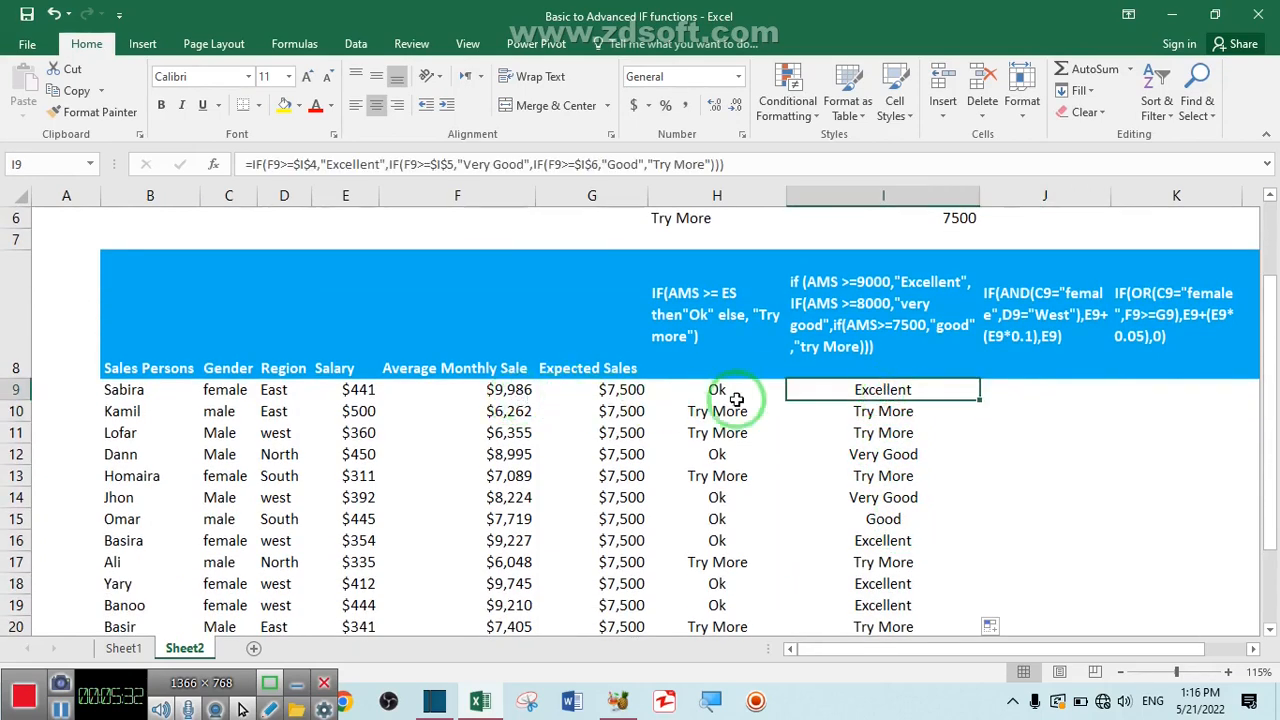
scroll(810, 412, "up", 1)
scroll(957, 514, "down", 2)
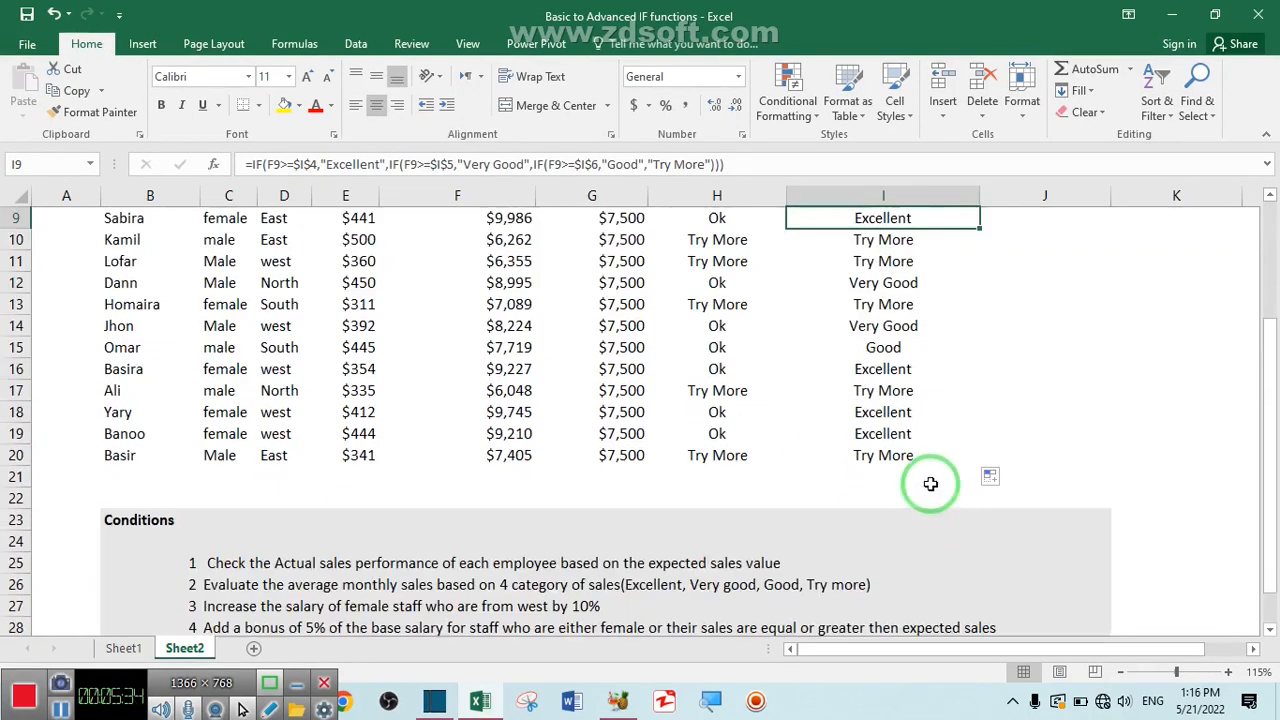
left_click(888, 347)
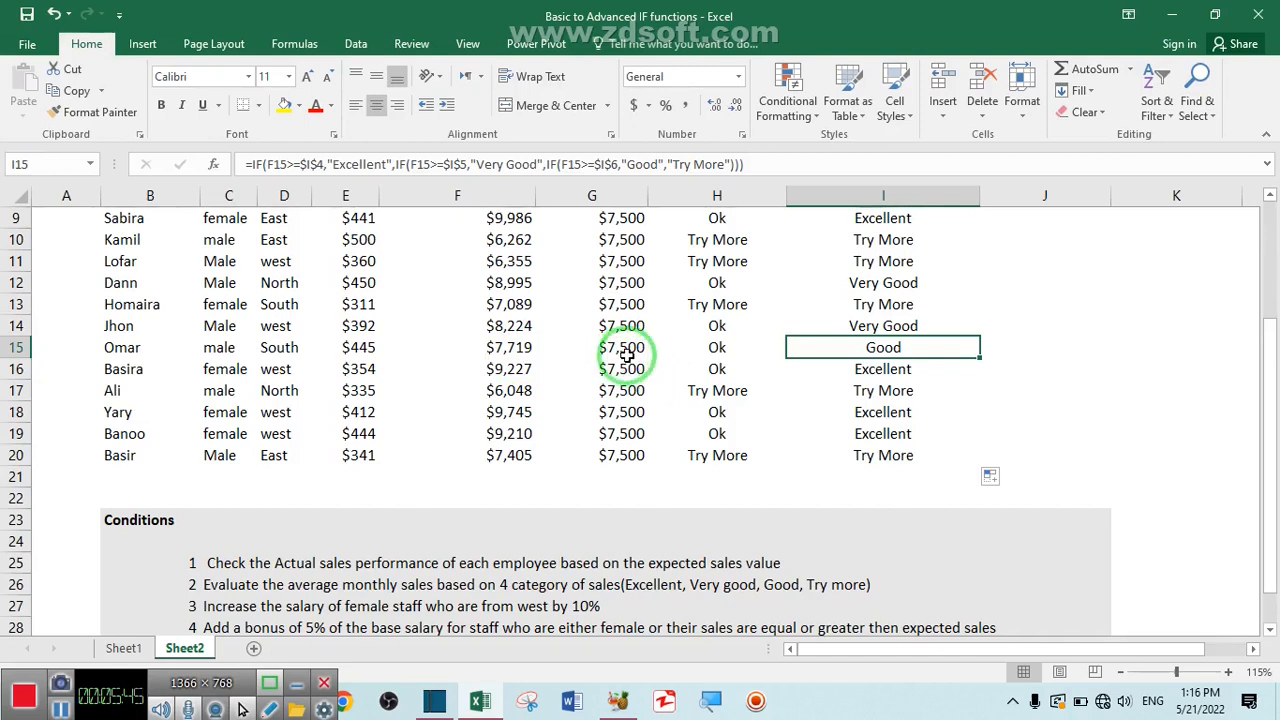
left_click(883, 456)
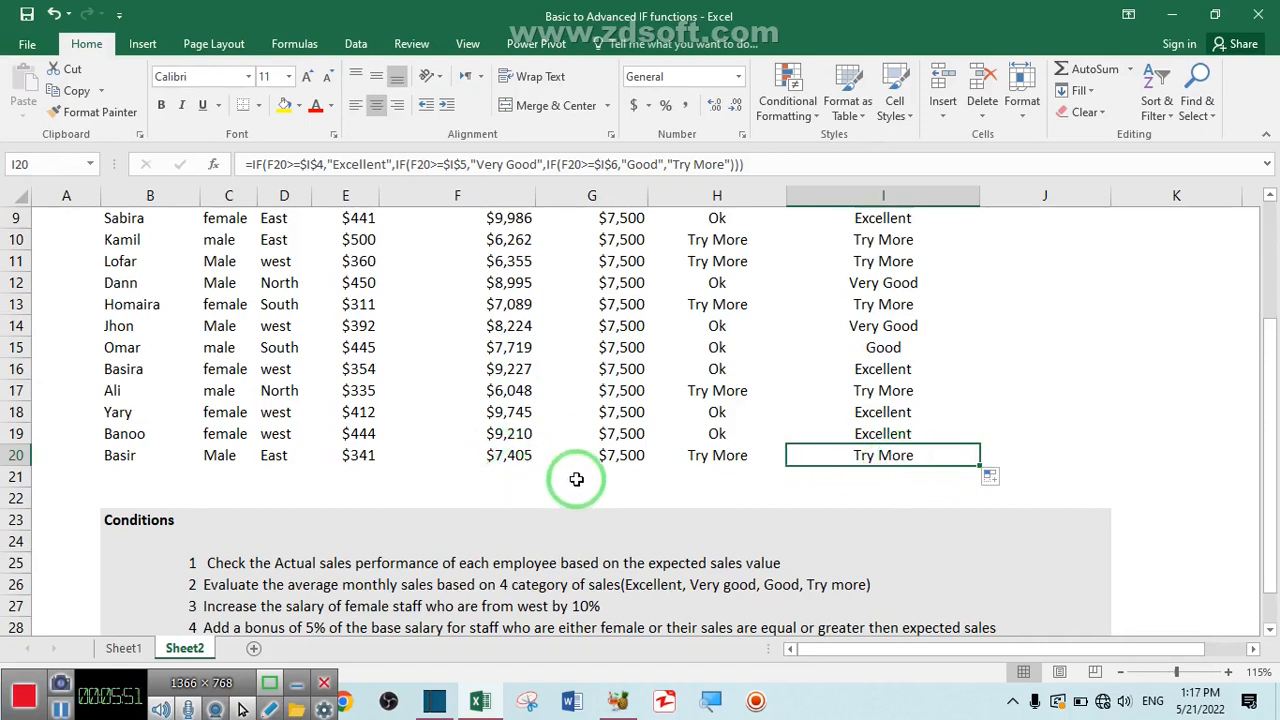
left_click(511, 460)
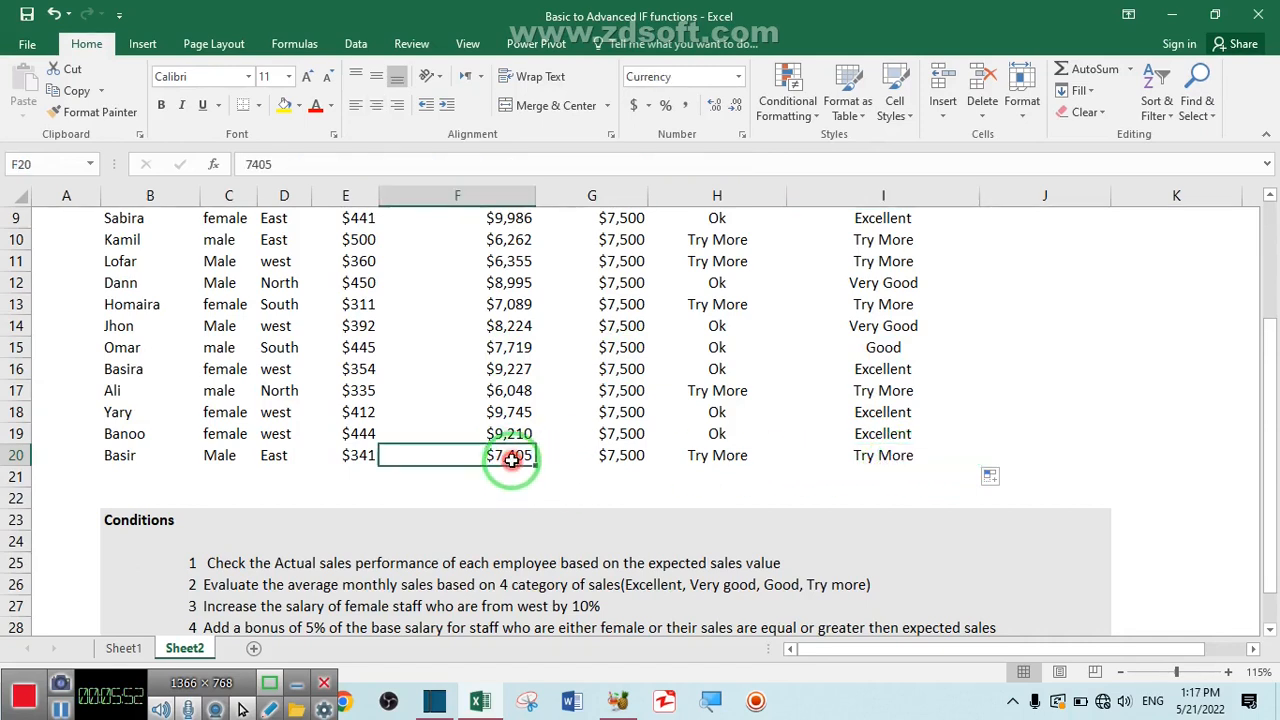
left_click(621, 466)
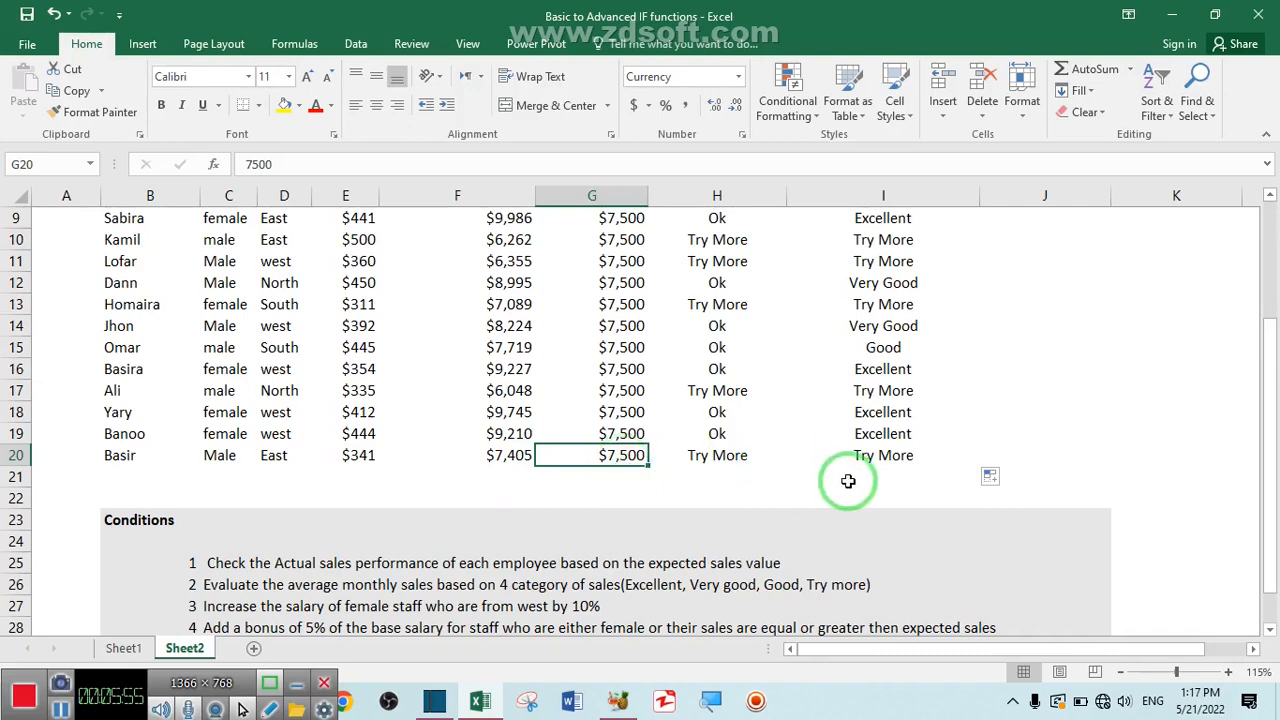
Review the 10% salary increase condition and start an IF formula in J9 with a nested AND whose first condition is C9="female"
scroll(890, 488, "up", 2)
left_click(997, 520)
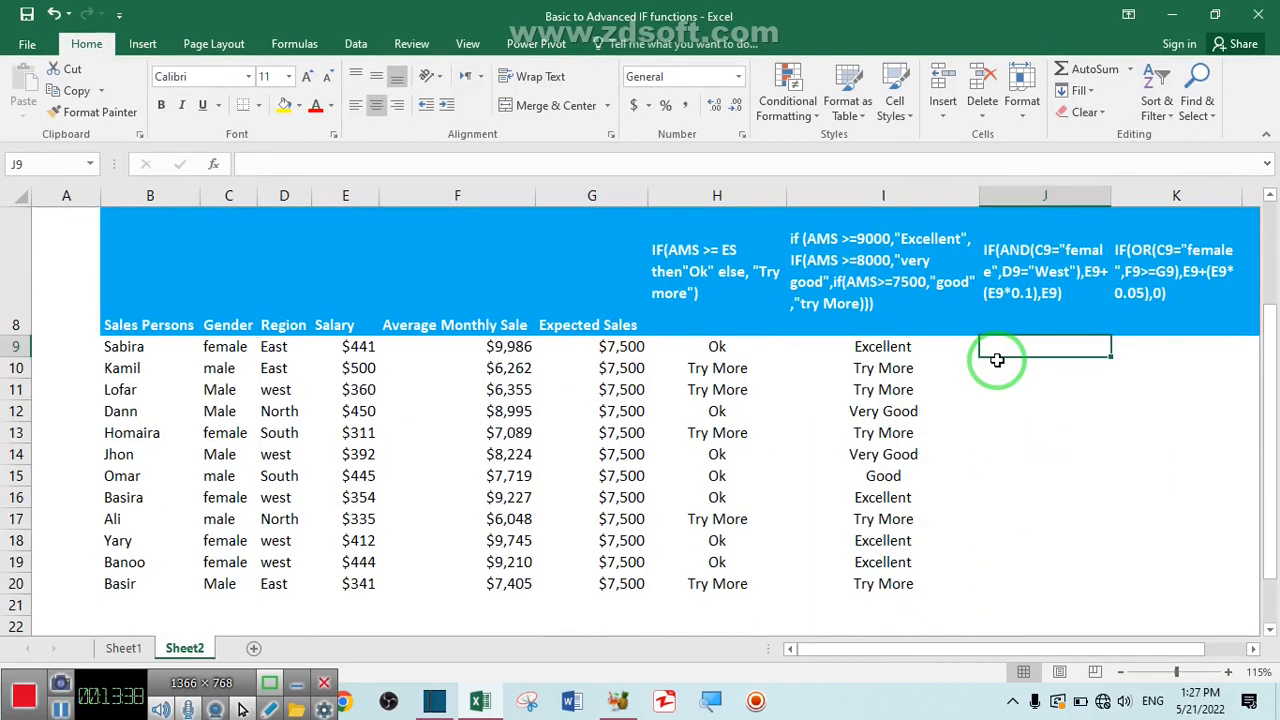
scroll(748, 543, "down", 4)
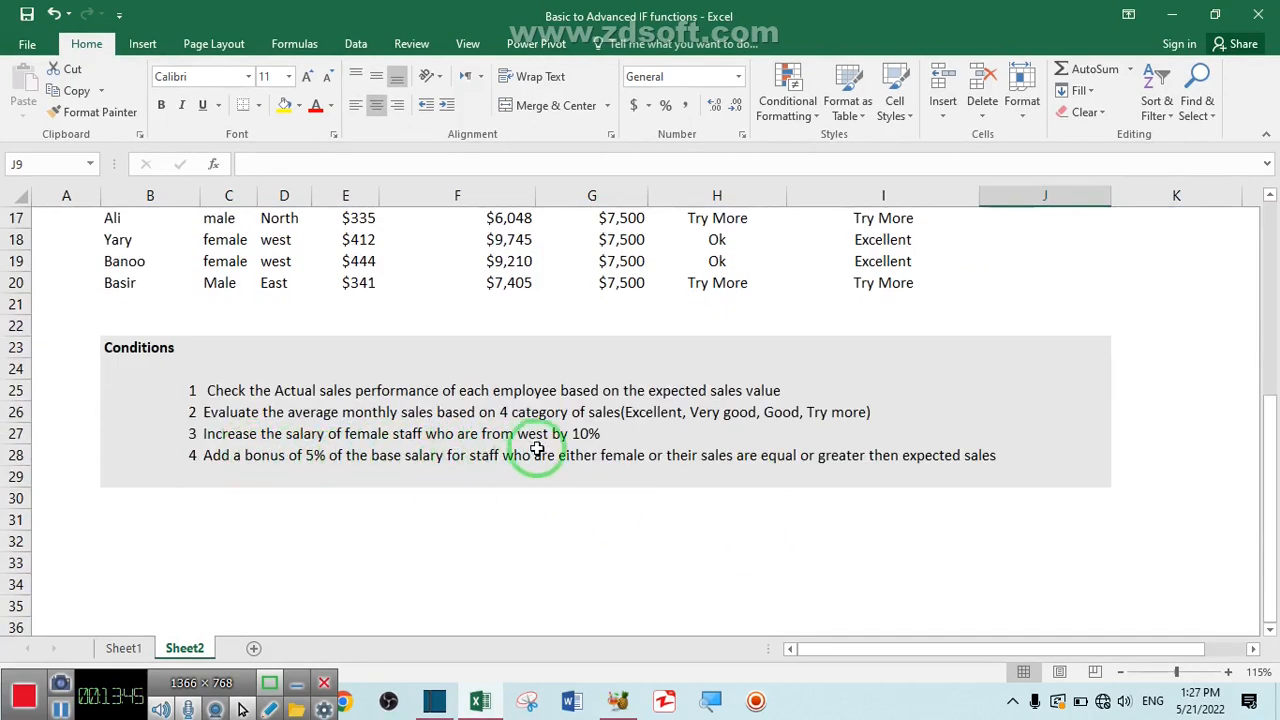
scroll(600, 443, "up", 4)
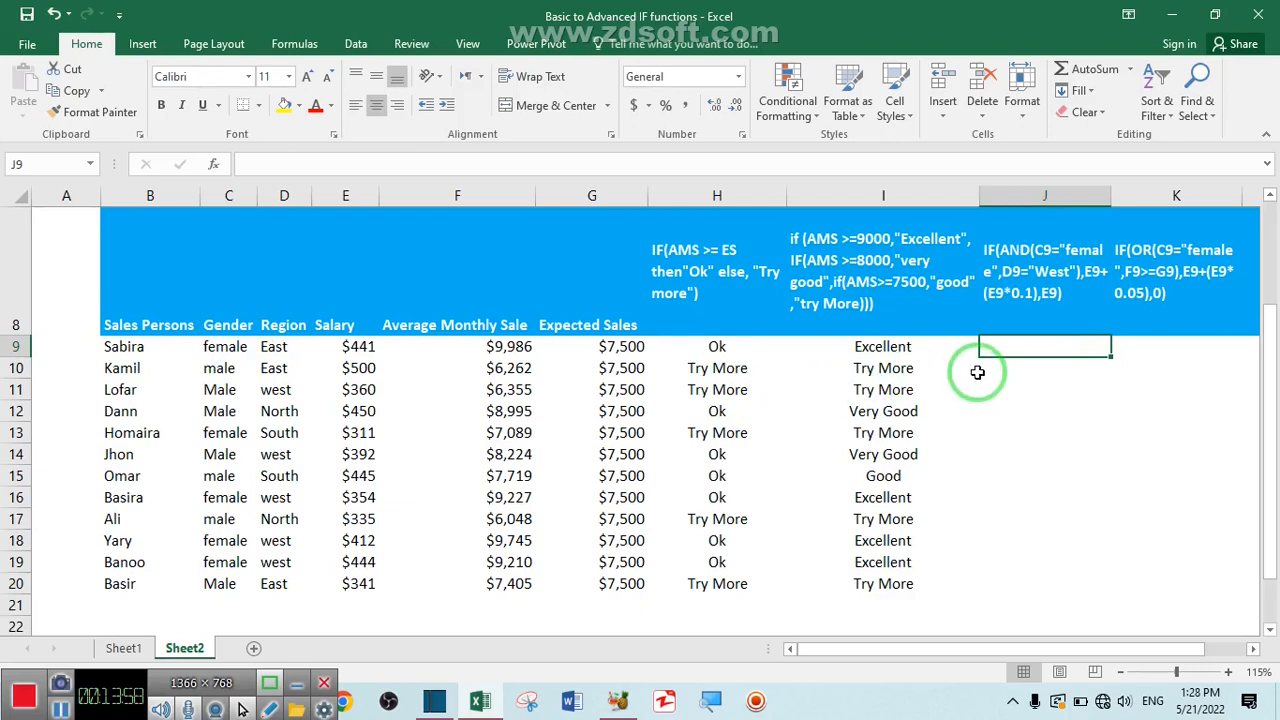
type("=if")
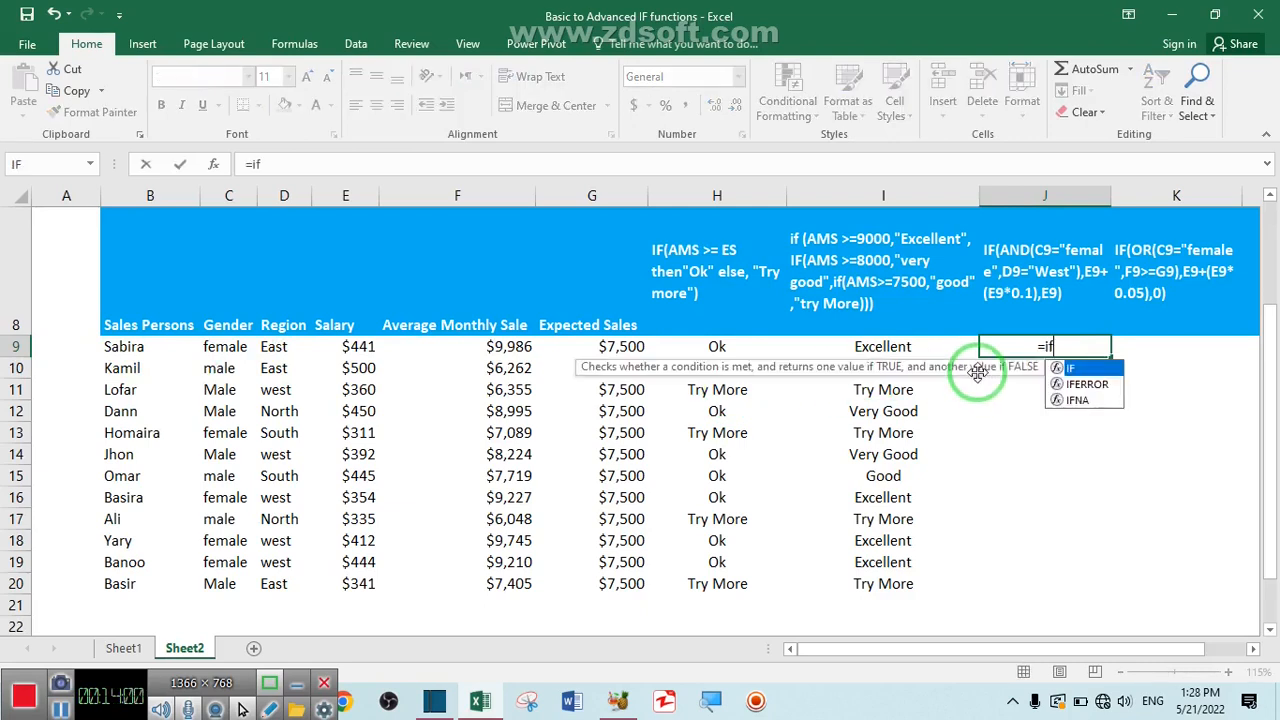
key("Tab")
type("and")
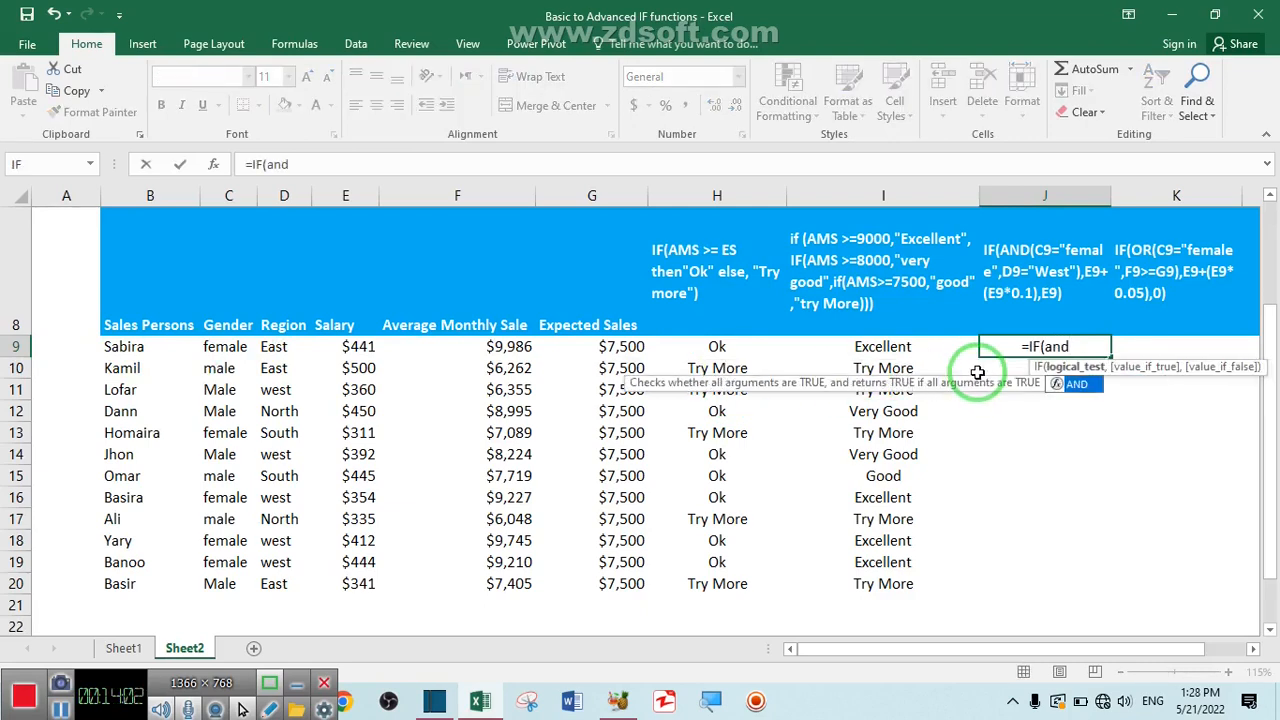
key("Tab")
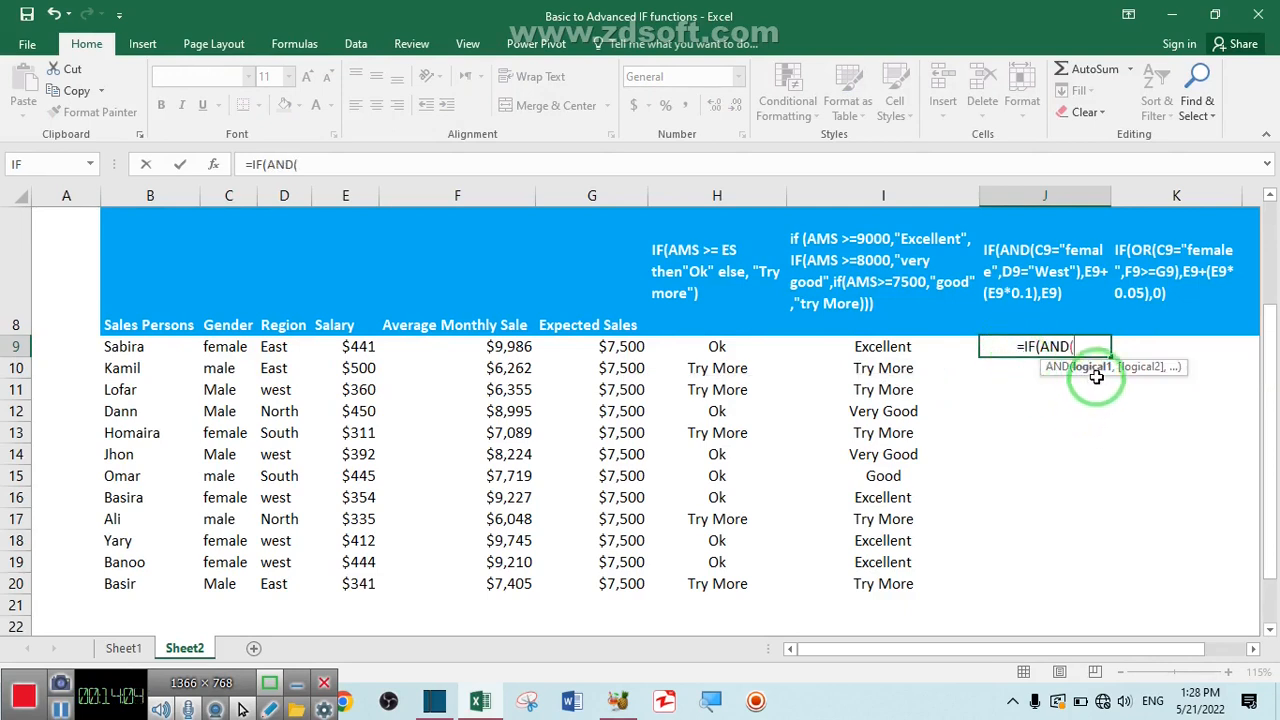
left_click(226, 348)
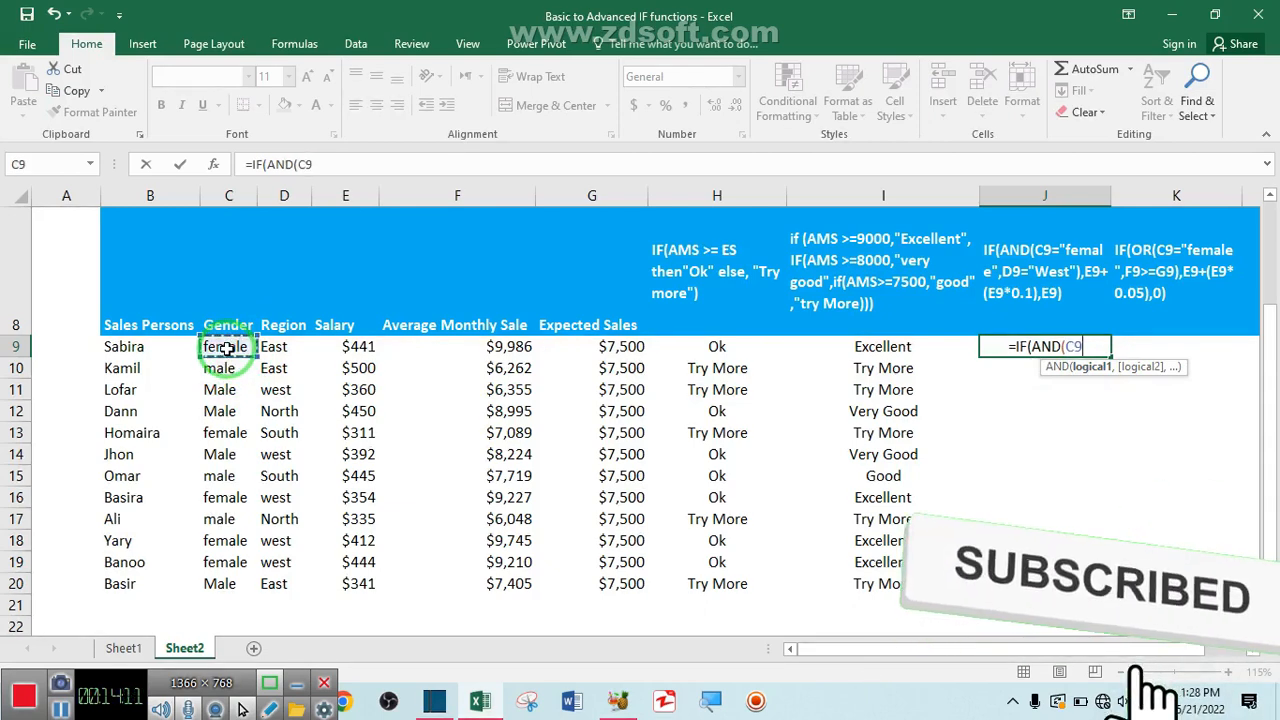
type("=")
type("\"f")
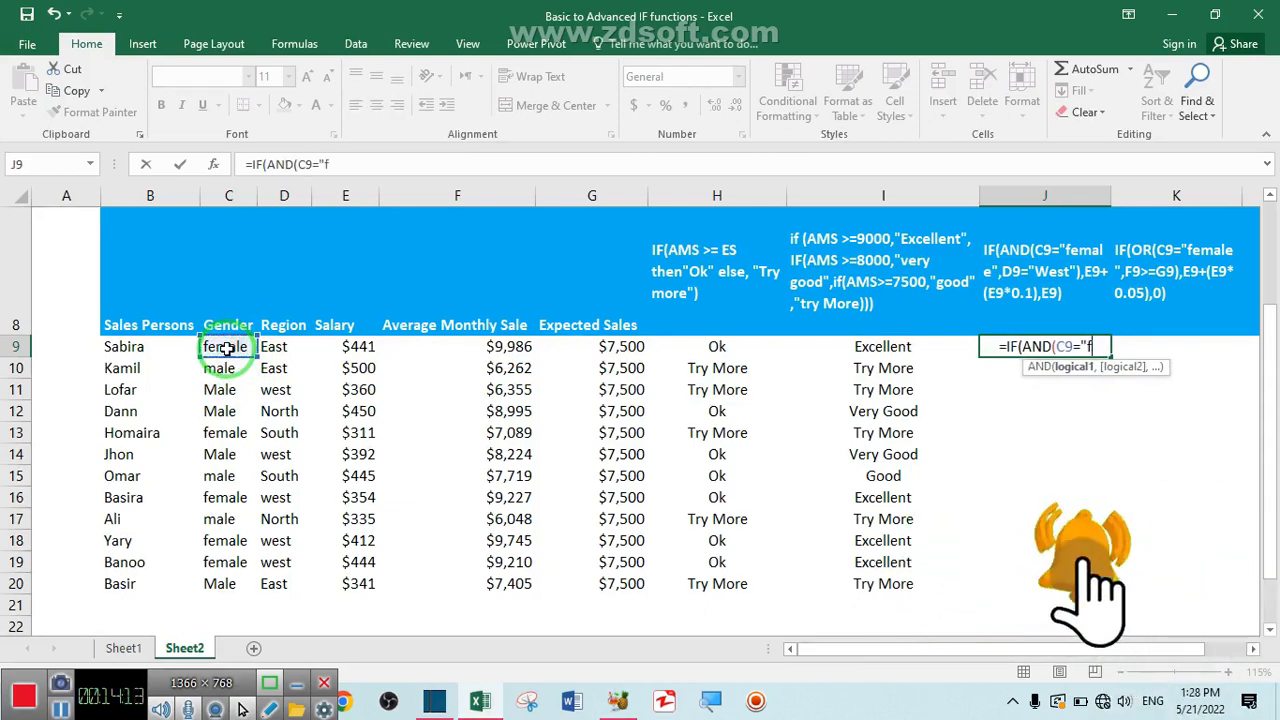
type("emale\",")
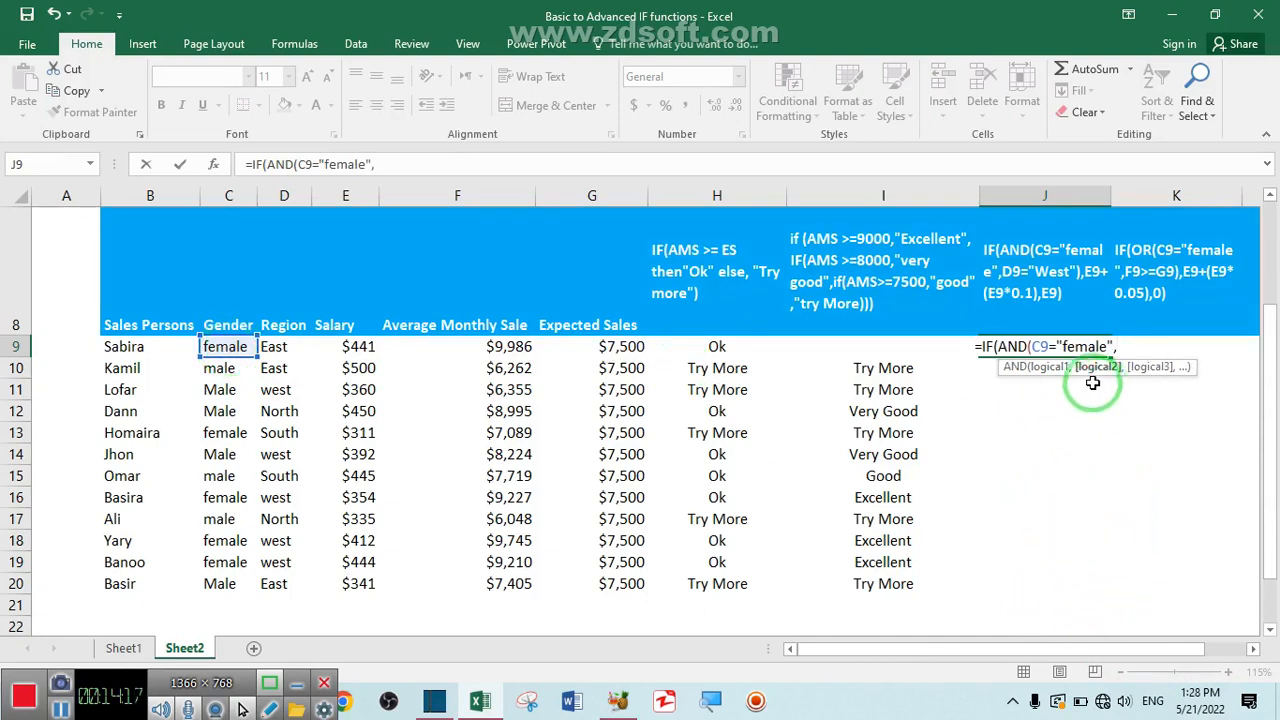
Add D9="west" as the second AND condition in the J9 formula and close the AND function
left_click(284, 347)
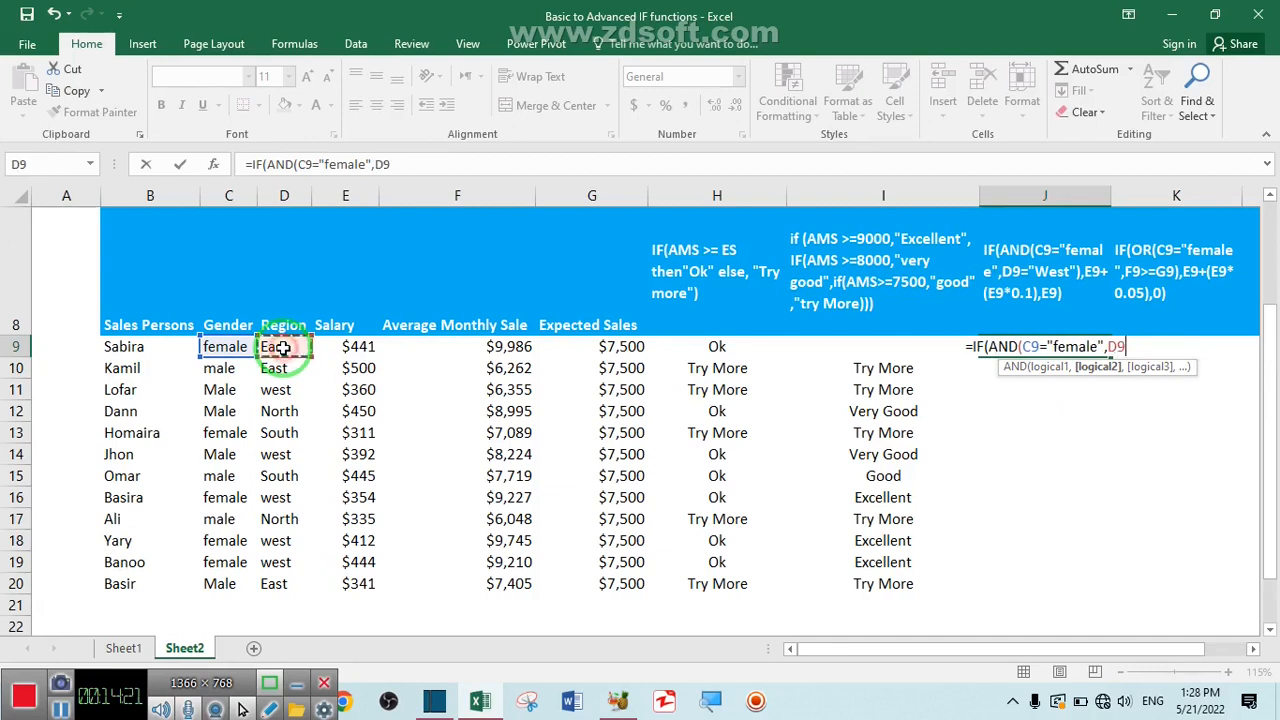
type("=")
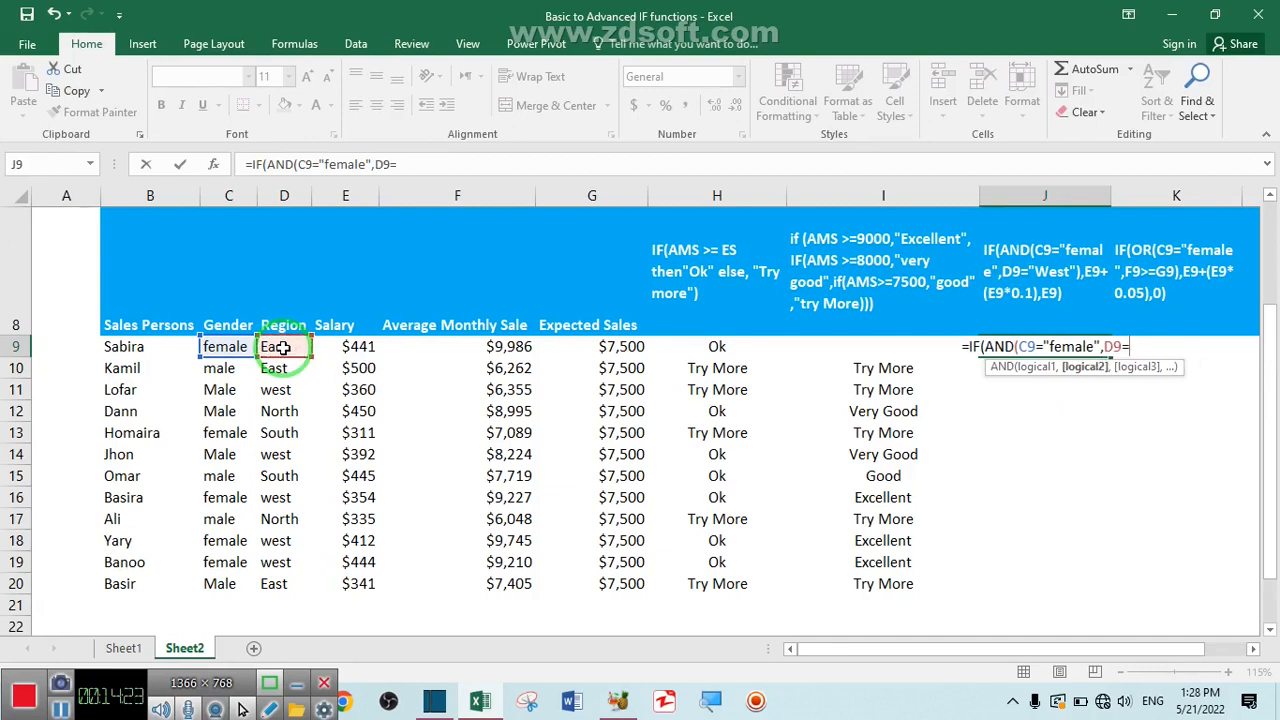
type("\"we")
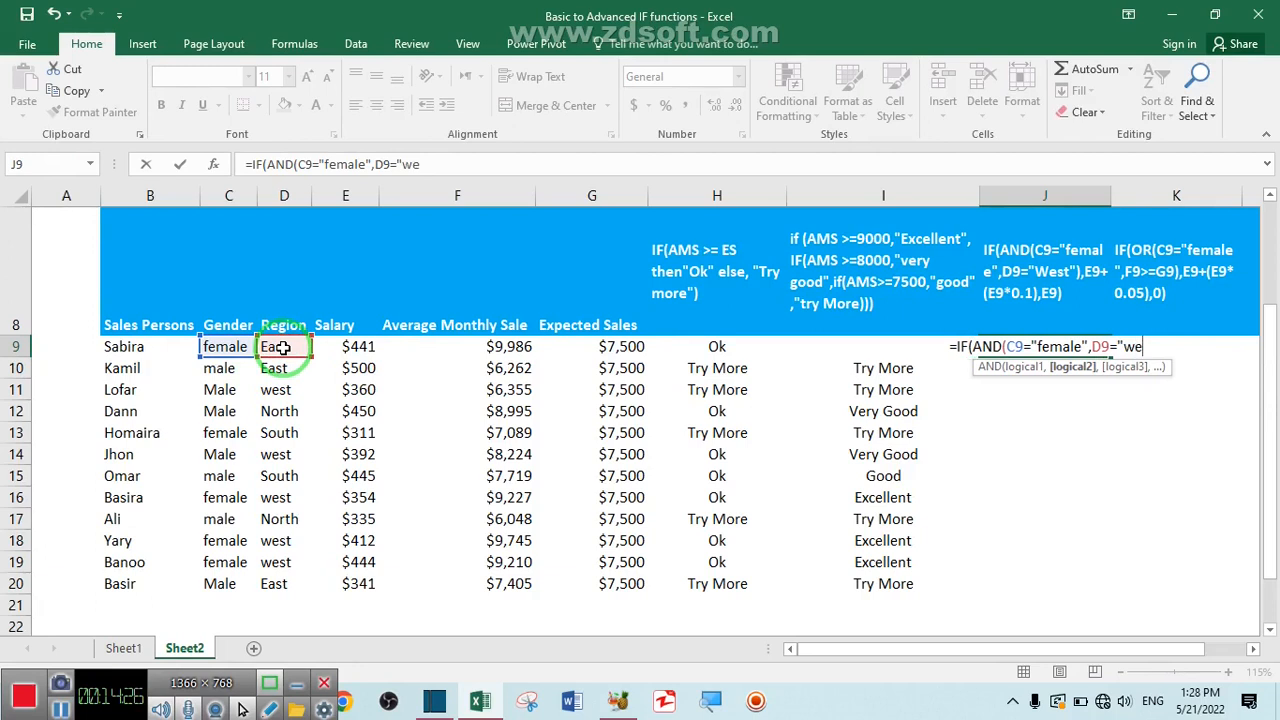
type("st\"")
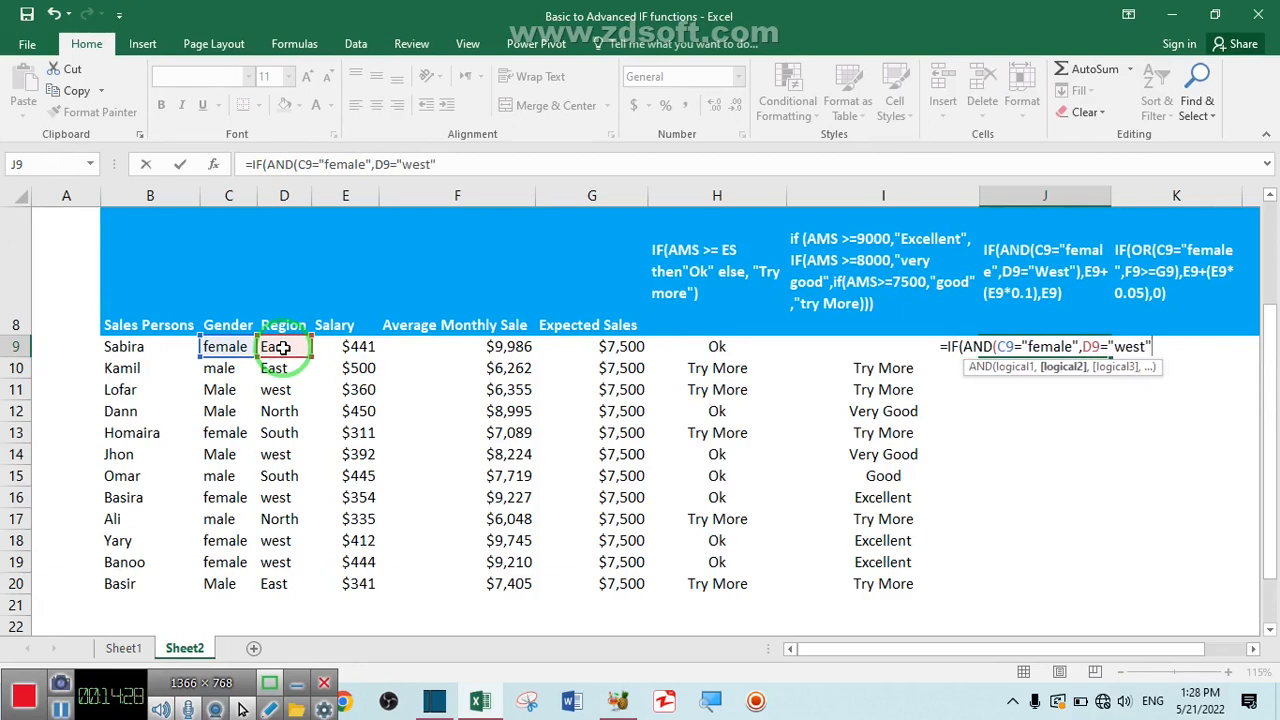
type(")")
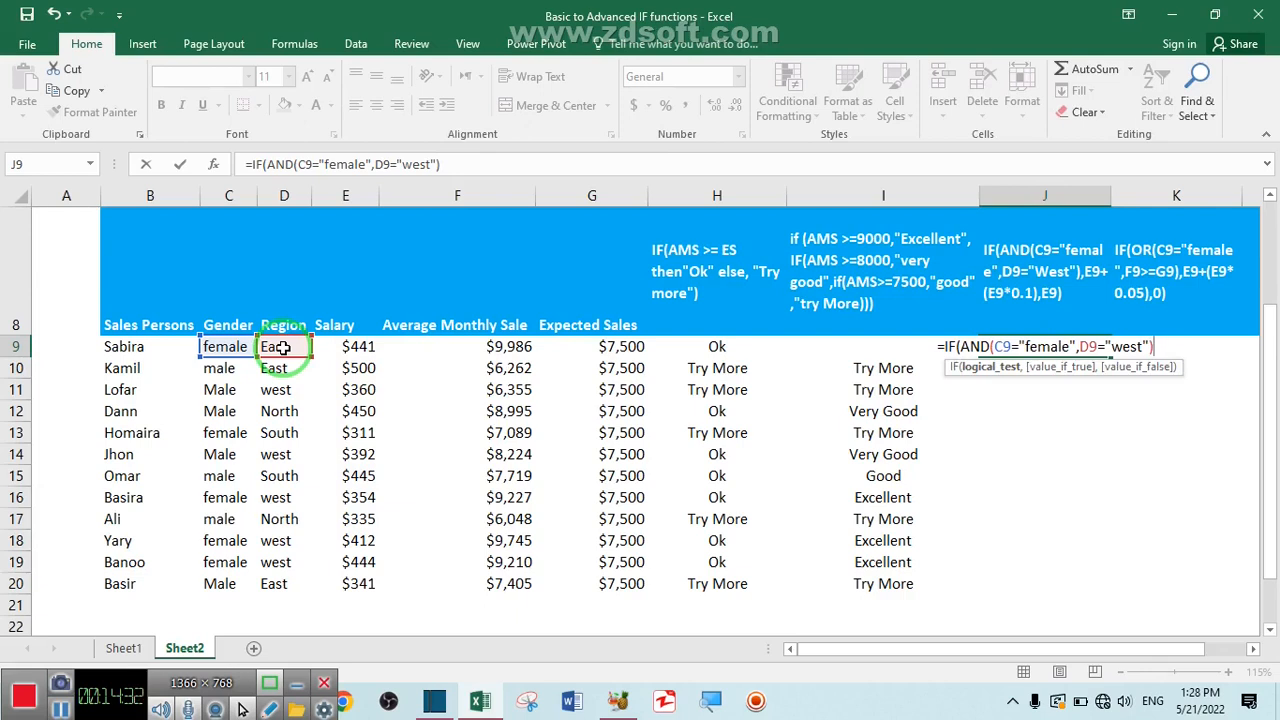
Set the value-if-true argument of the J9 formula to E9+(0.1*E9) for the 10% salary increase
type(",")
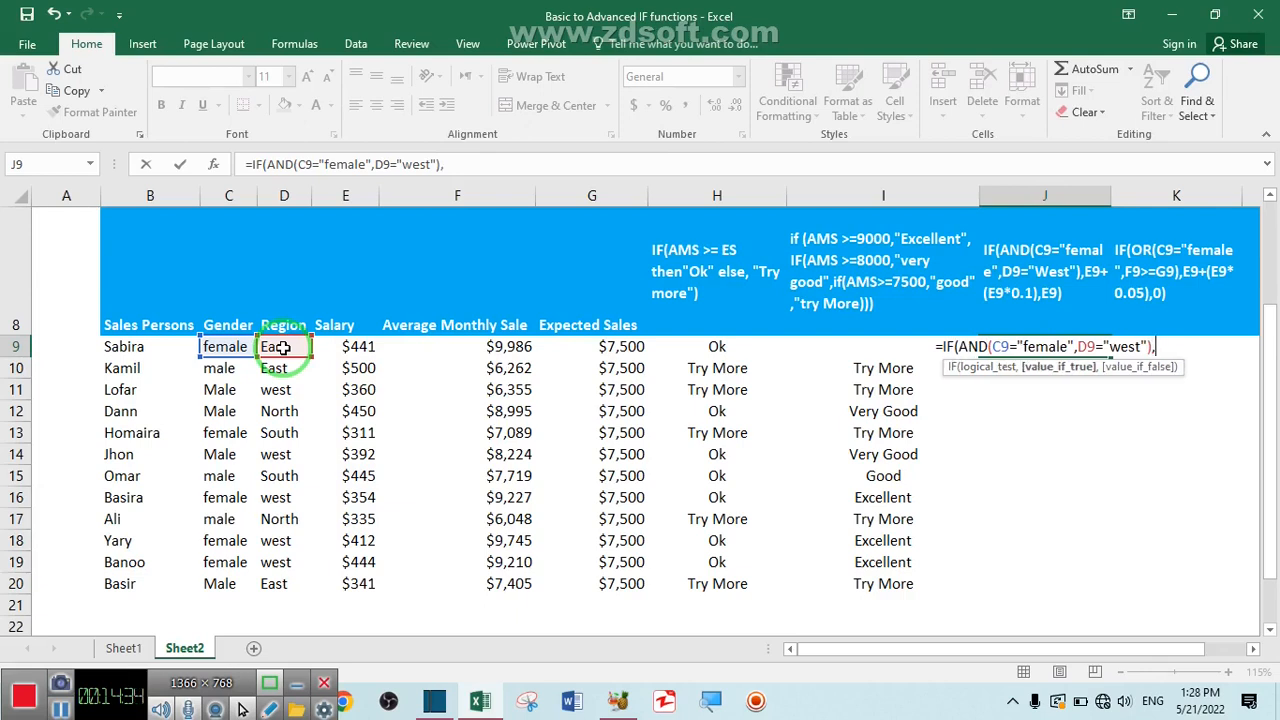
left_click(360, 347)
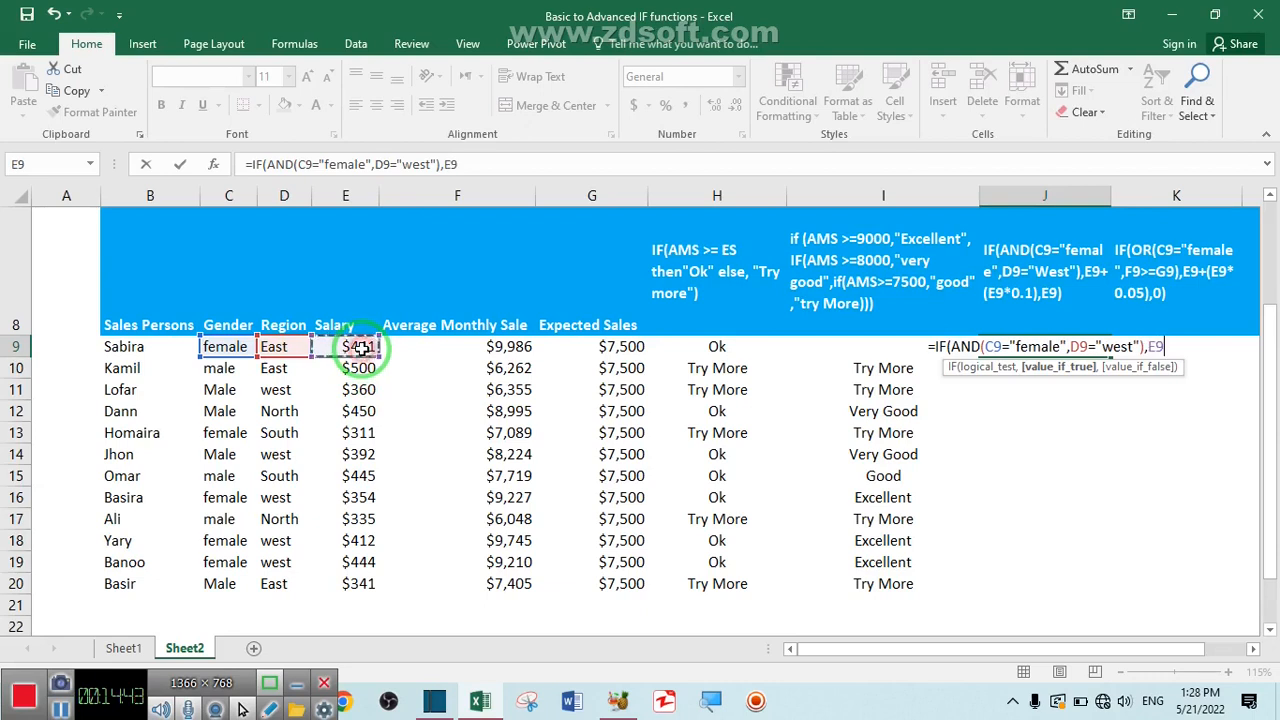
type("+")
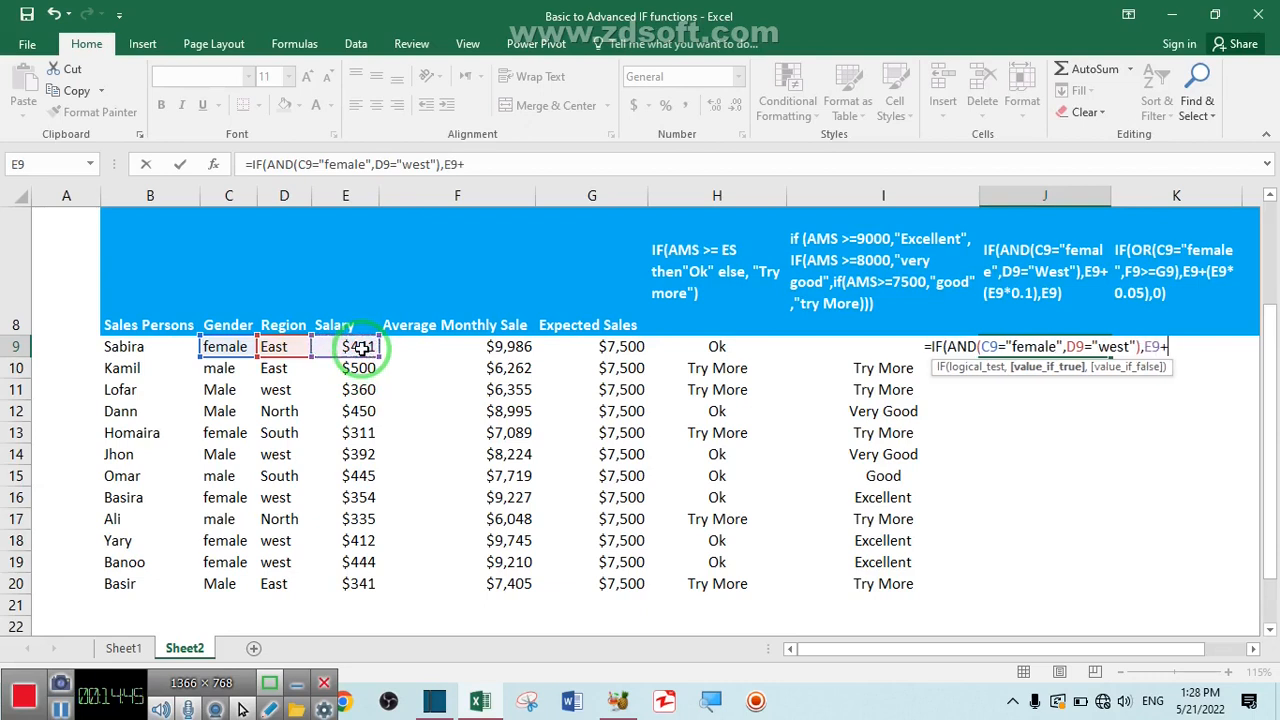
type("(")
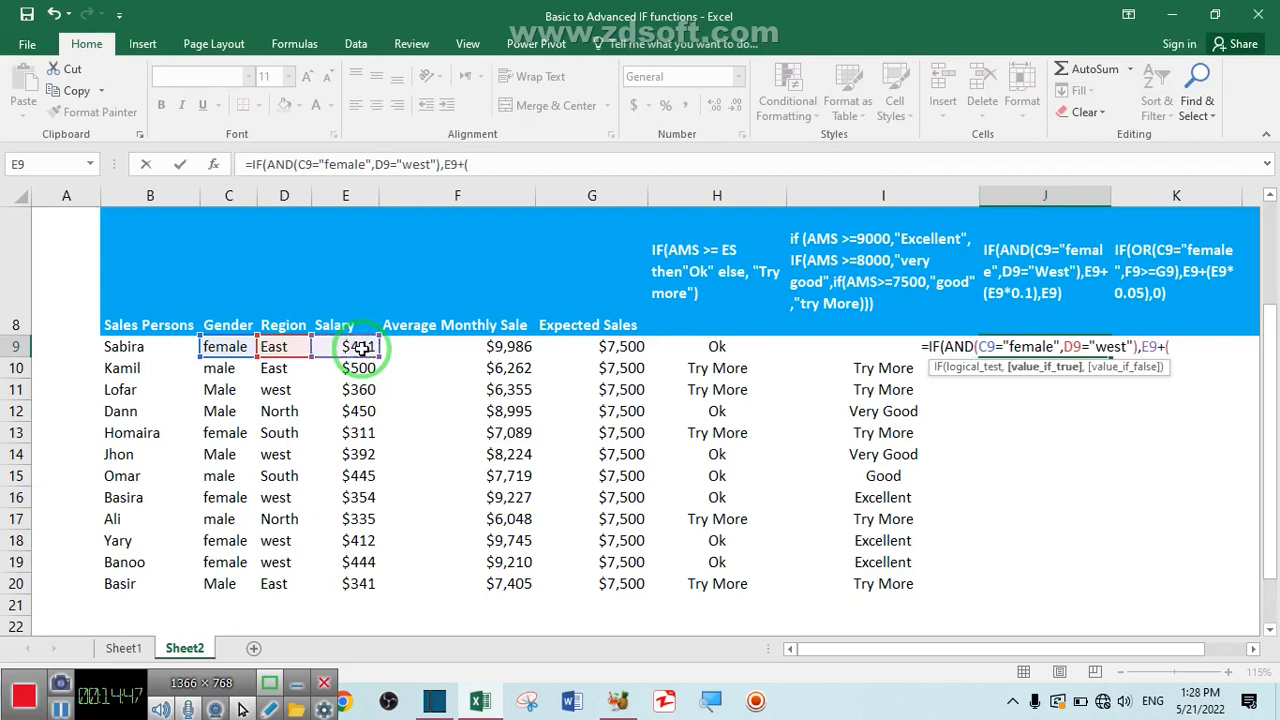
type("0.1")
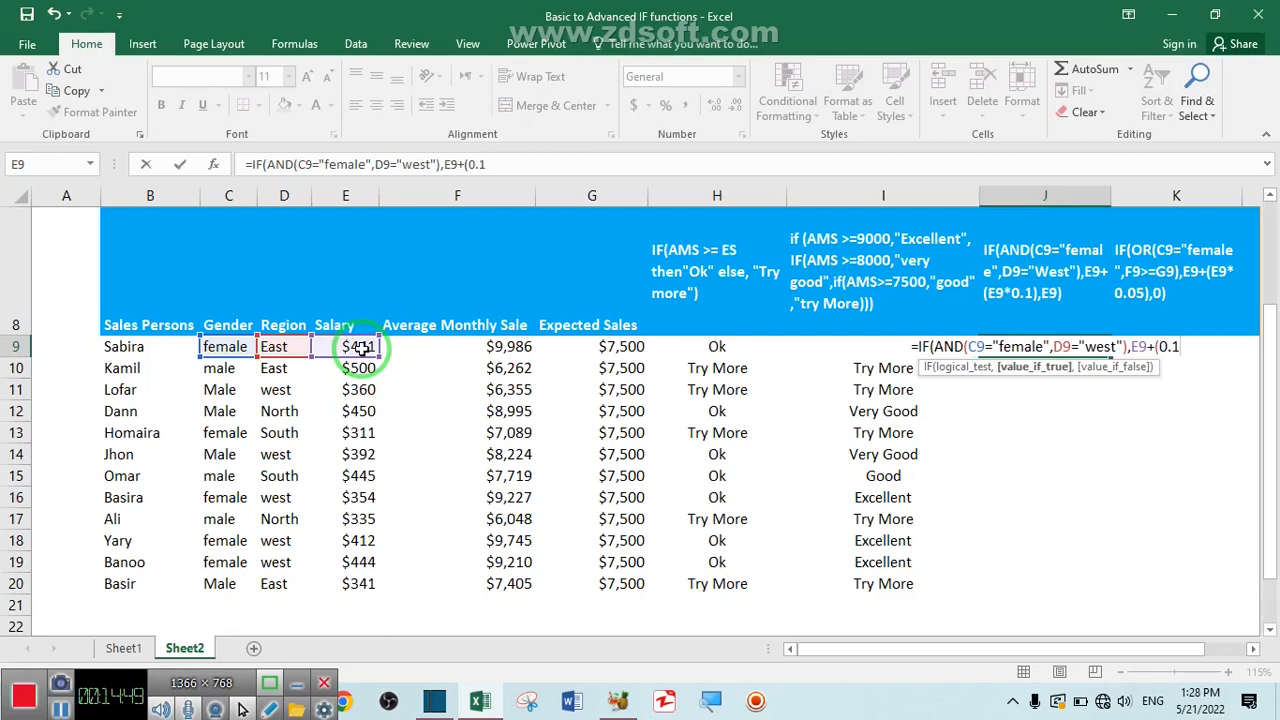
type("*")
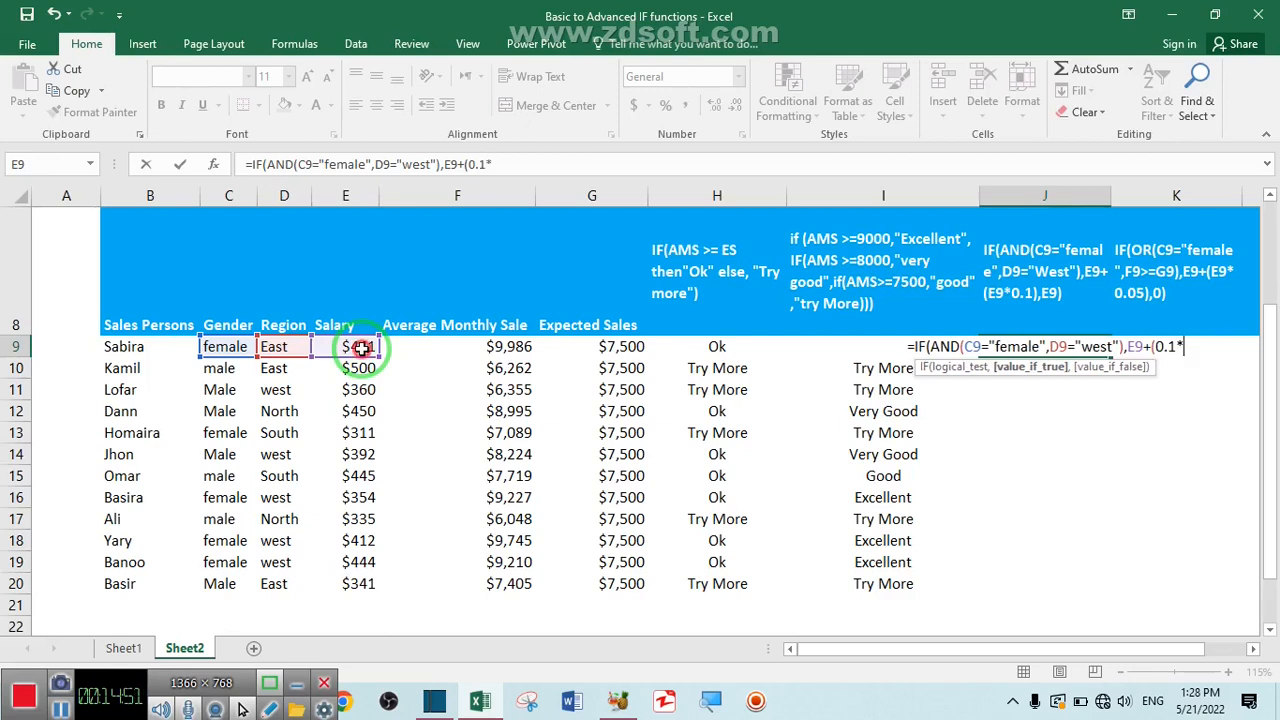
left_click(360, 347)
type("),")
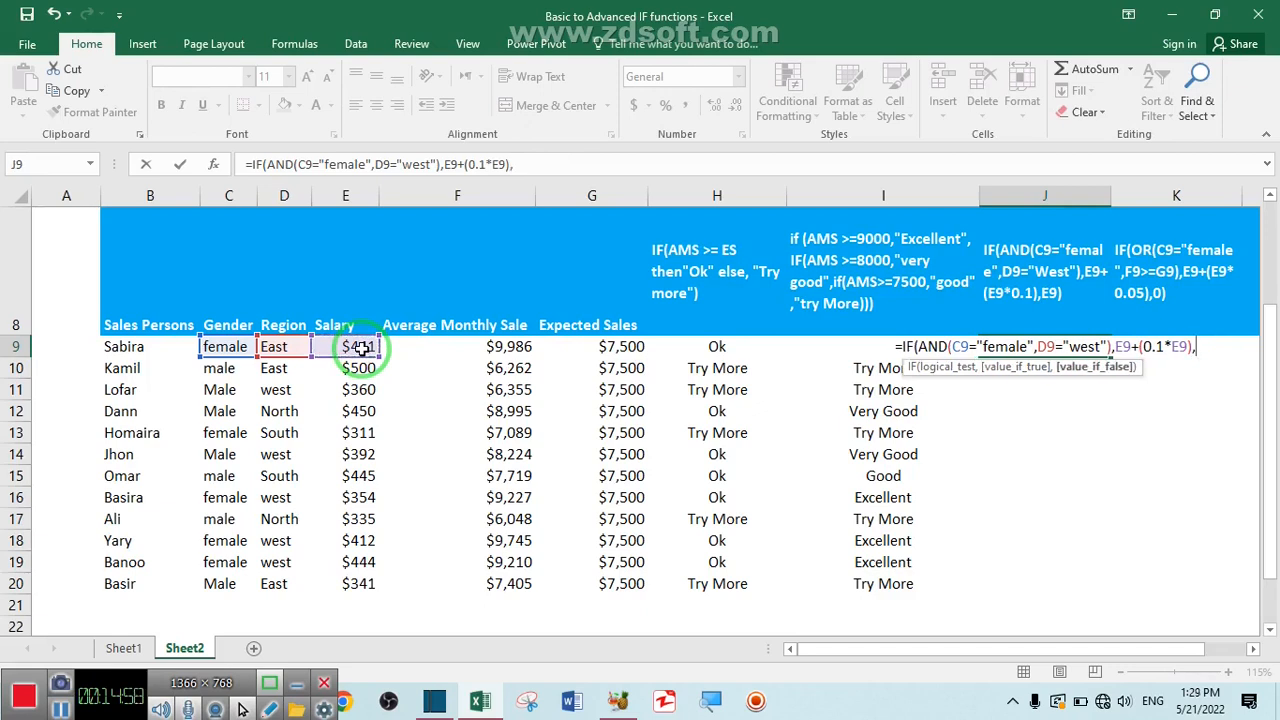
Set the value-if-false argument of the J9 formula to 0 and complete the formula
type(")")
key("BackSpace")
type("0)")
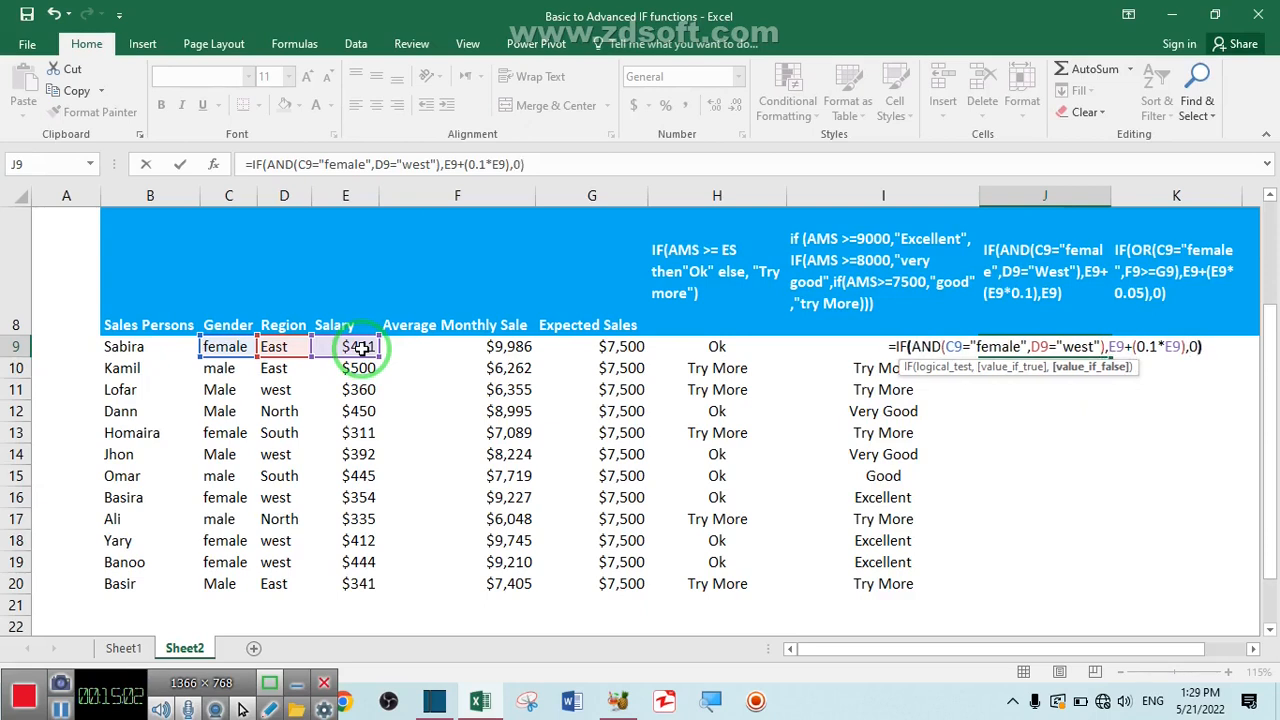
key("Return")
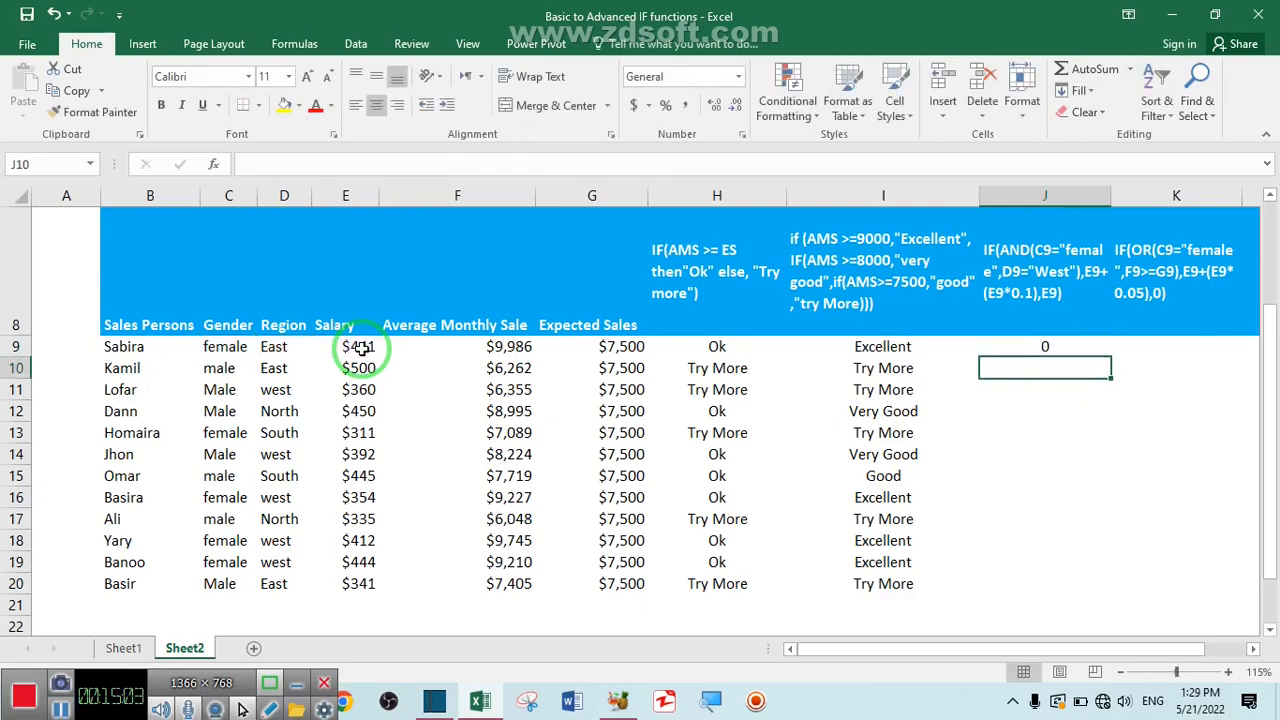
Copy the IF/AND formula from J9 down column J to the last salesperson in row 20
left_click(1030, 346)
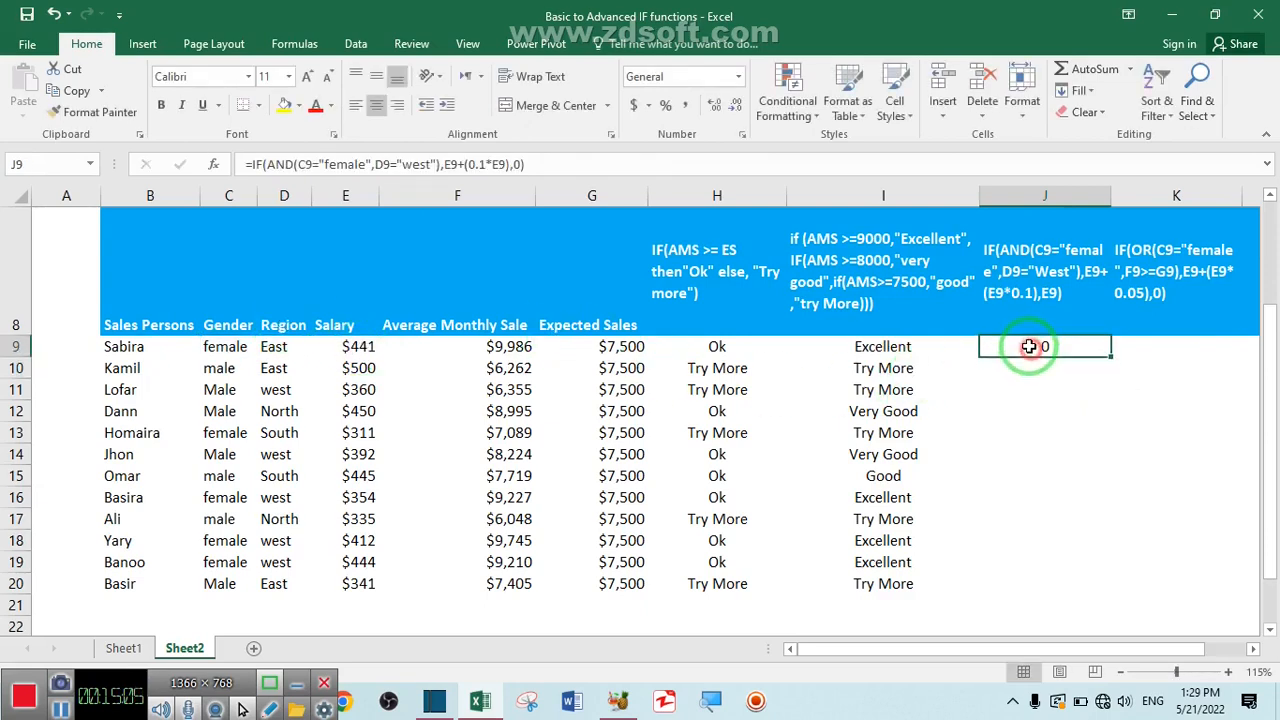
double_click(1113, 357)
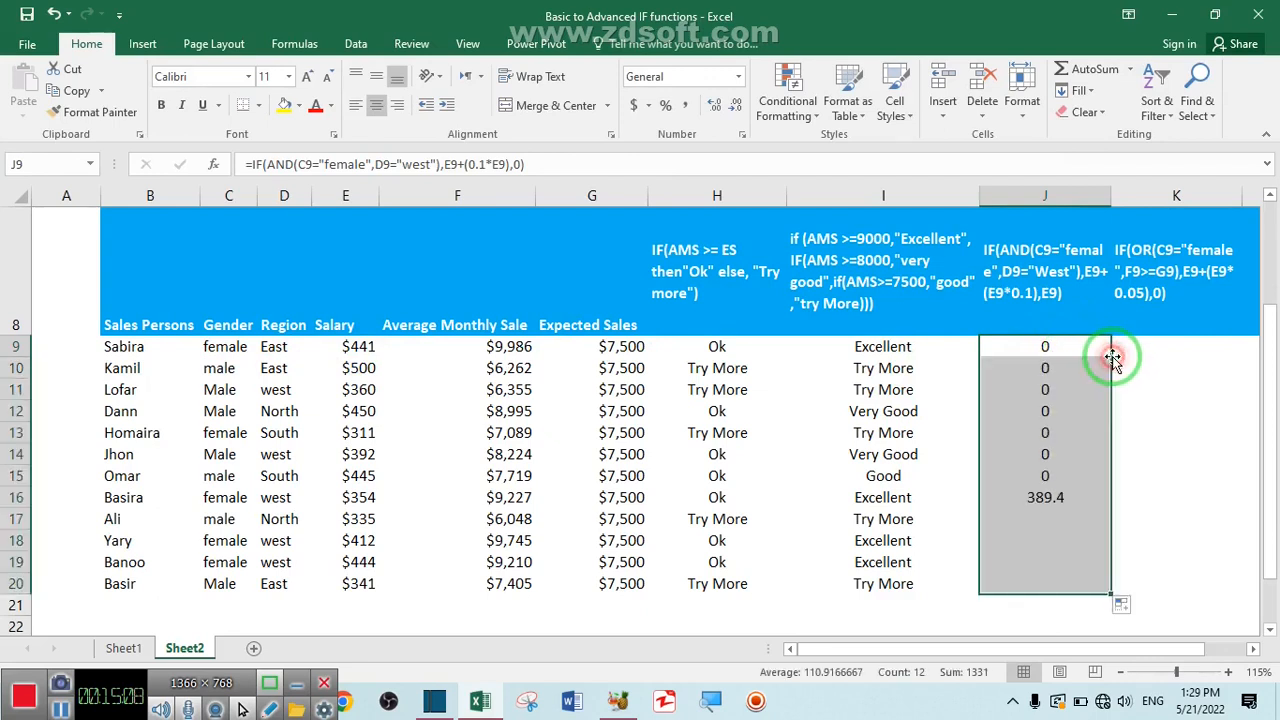
left_click(1140, 474)
Examine the salary results in J9 and J19 against the gender and region in their rows
left_click(1050, 348)
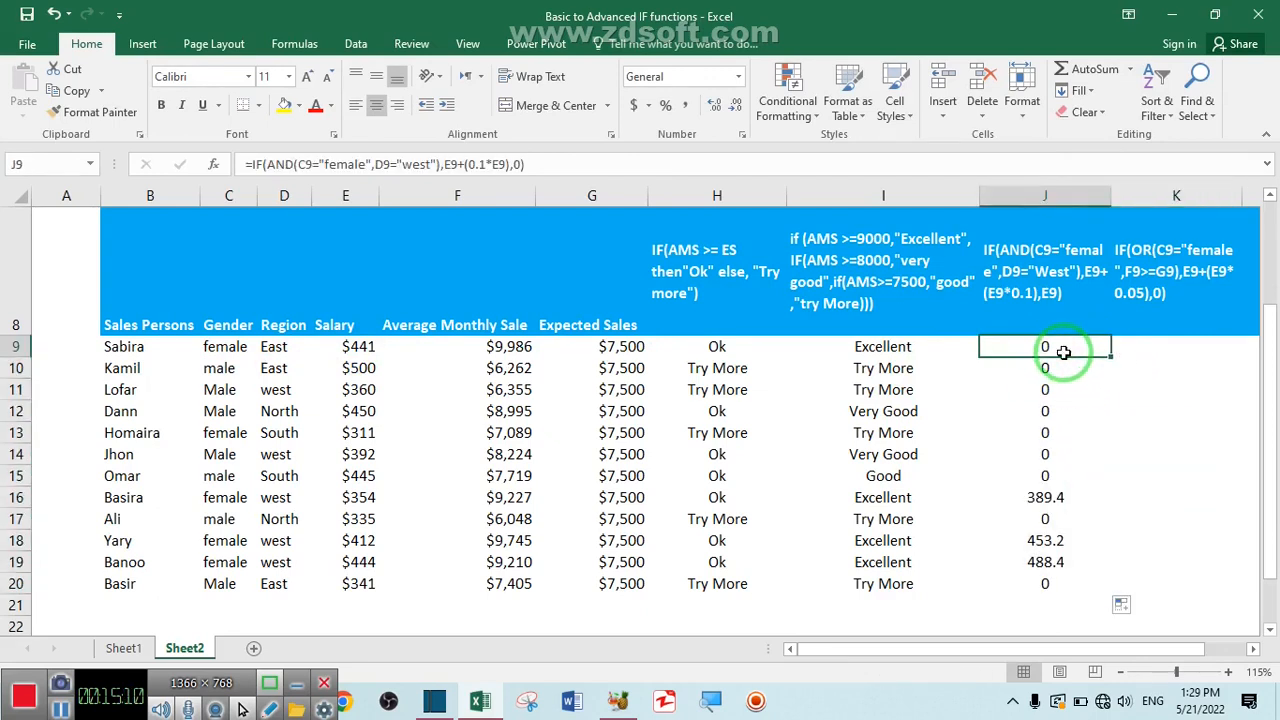
left_click(1083, 345)
left_click(1043, 346)
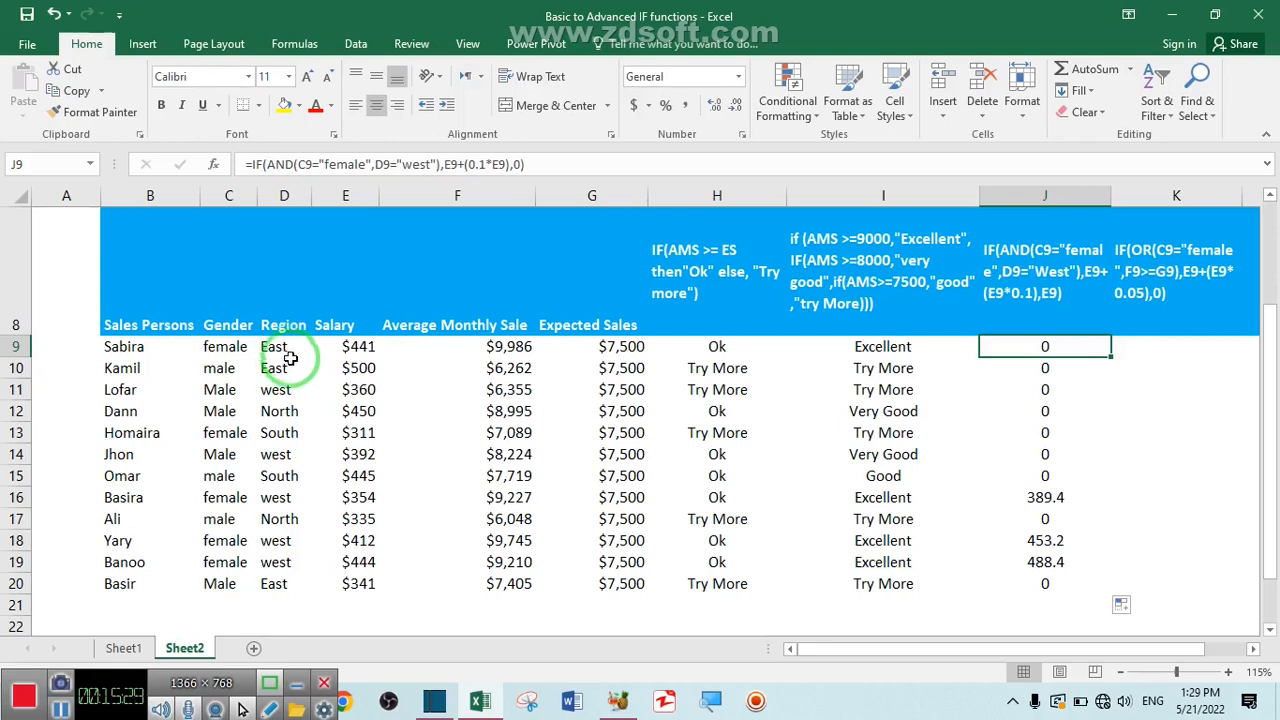
left_click(1057, 563)
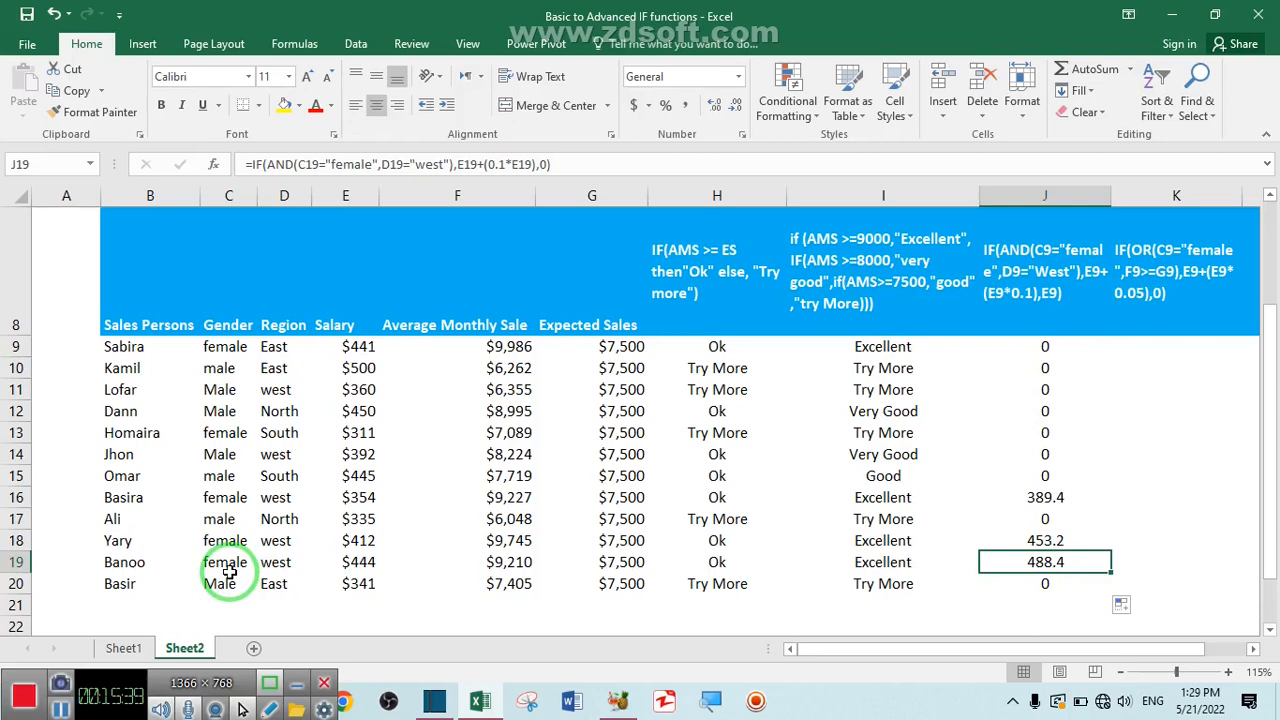
left_click(274, 562)
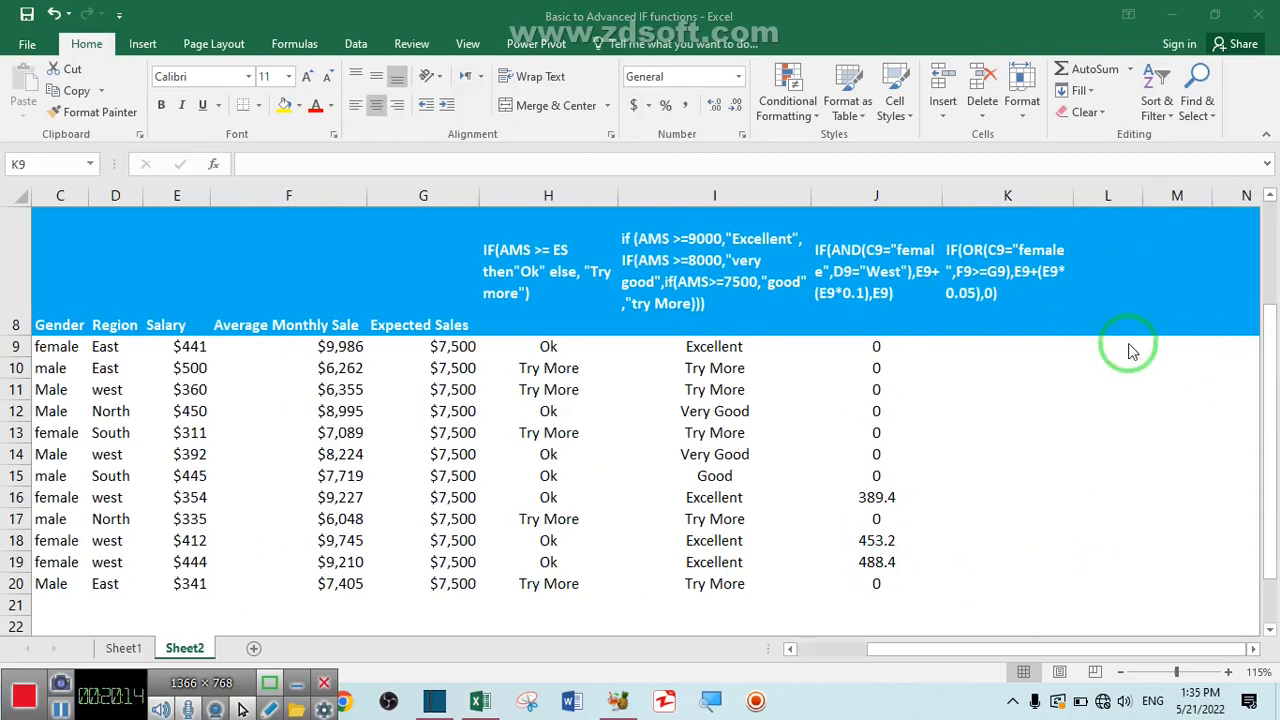
Review condition 4 below the table, covering the 5% bonus for staff who are female or reach expected sales
left_click(960, 352)
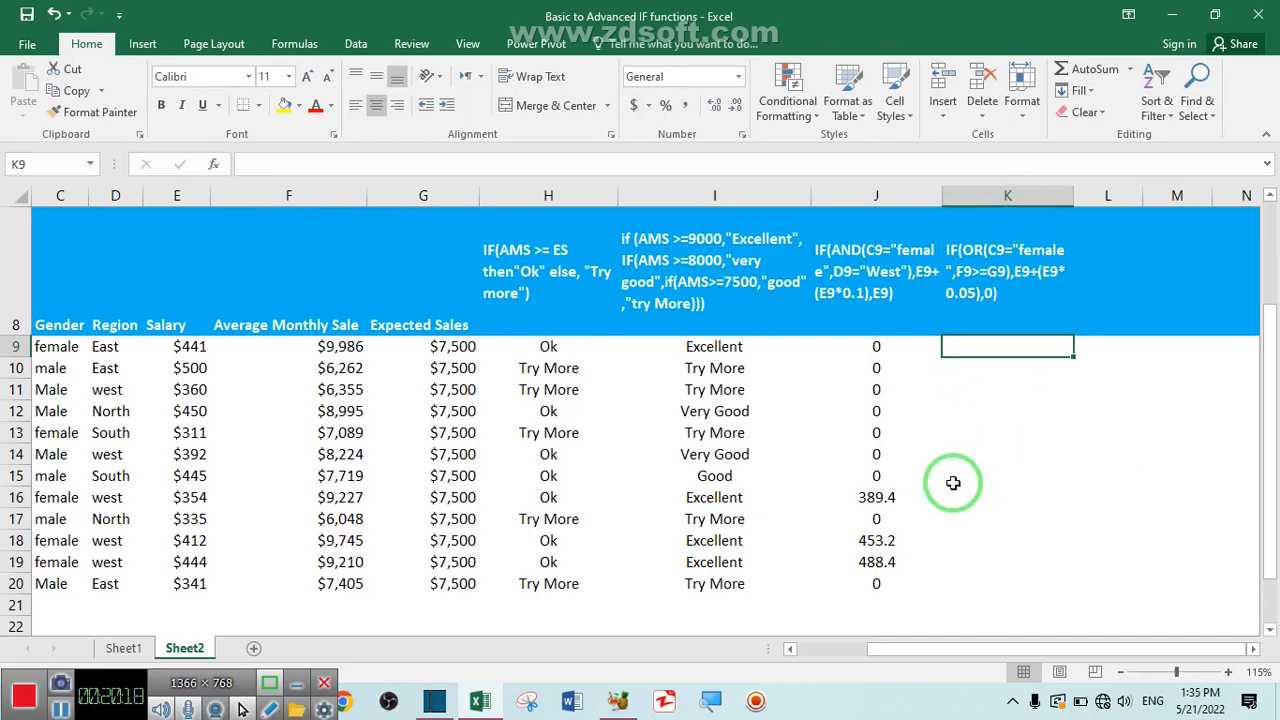
scroll(953, 483, "down", 2)
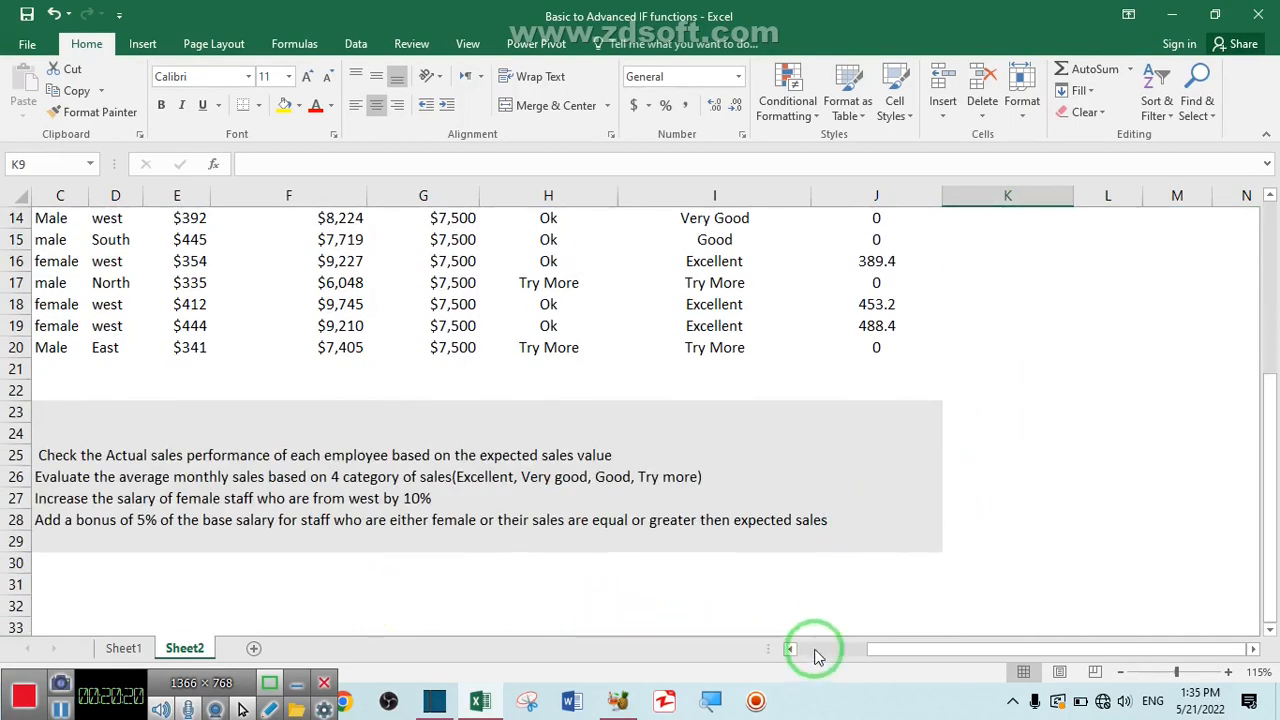
left_click_drag(890, 649, 786, 648)
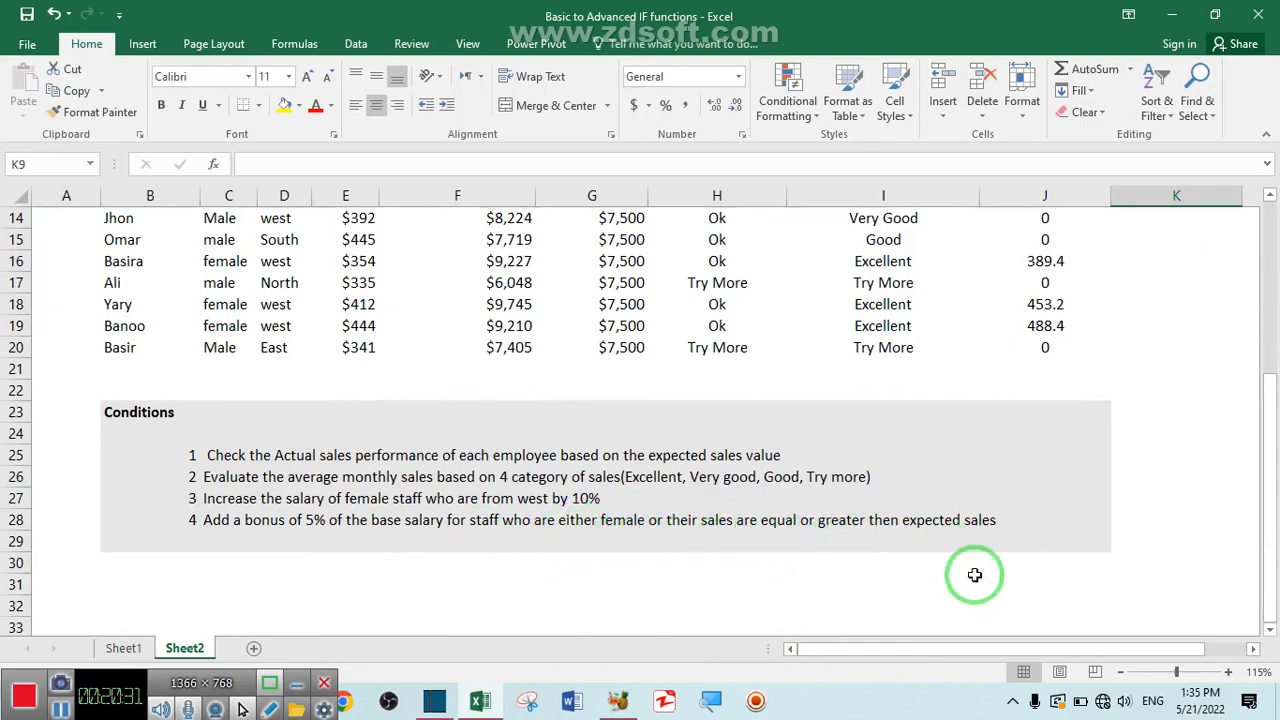
left_click_drag(994, 651, 1080, 648)
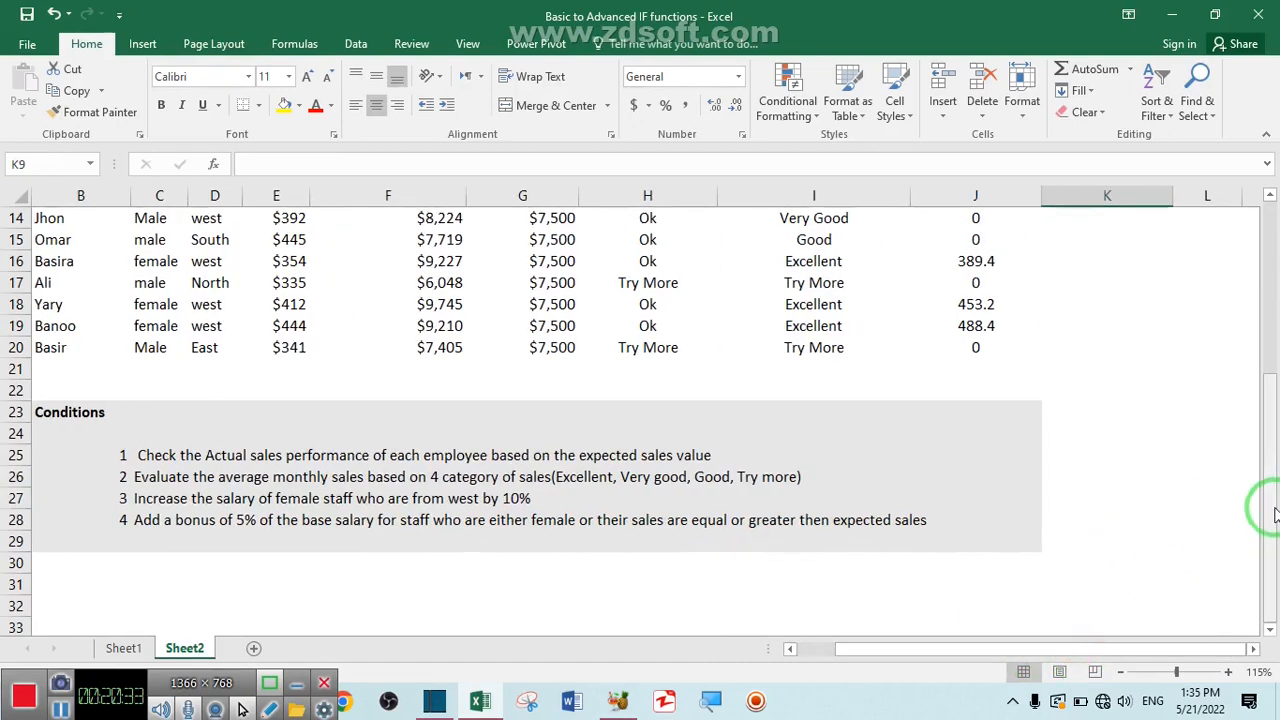
left_click_drag(1275, 514, 1186, 409)
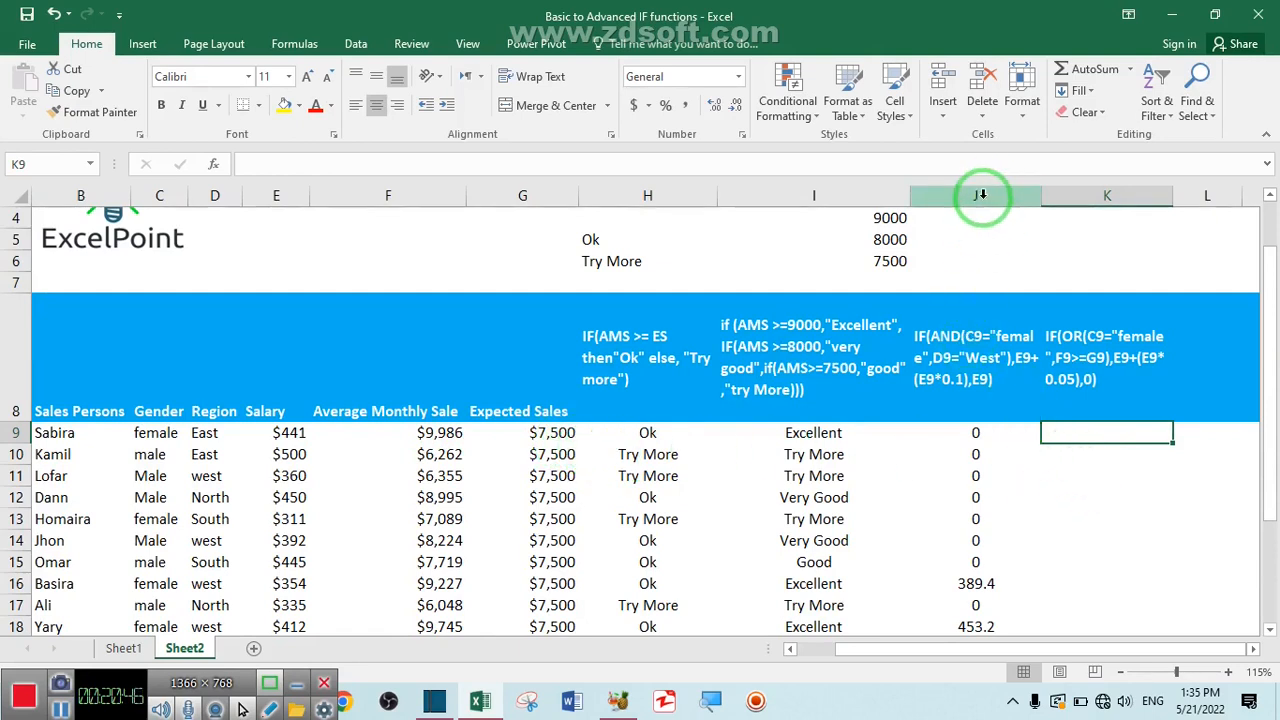
Hide columns H to J so the bonus column K sits next to the expected sales column
left_click_drag(980, 195, 640, 243)
right_click(681, 198)
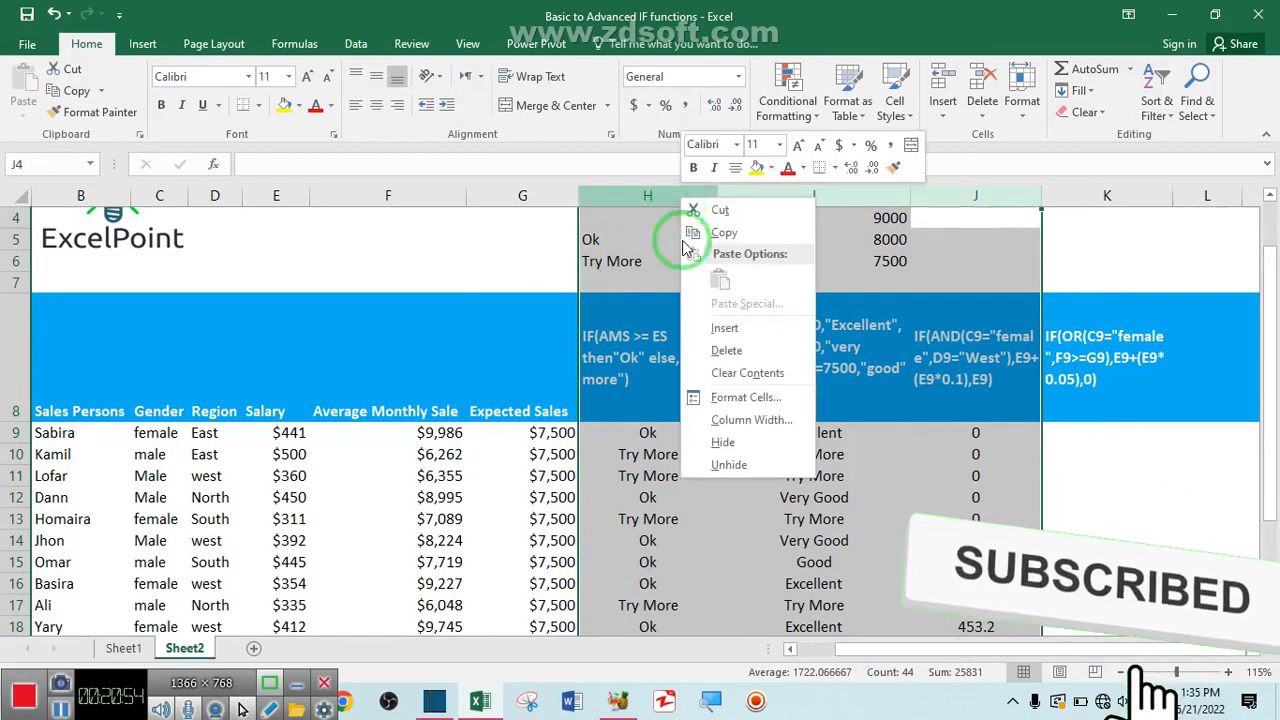
left_click(728, 442)
left_click(648, 452)
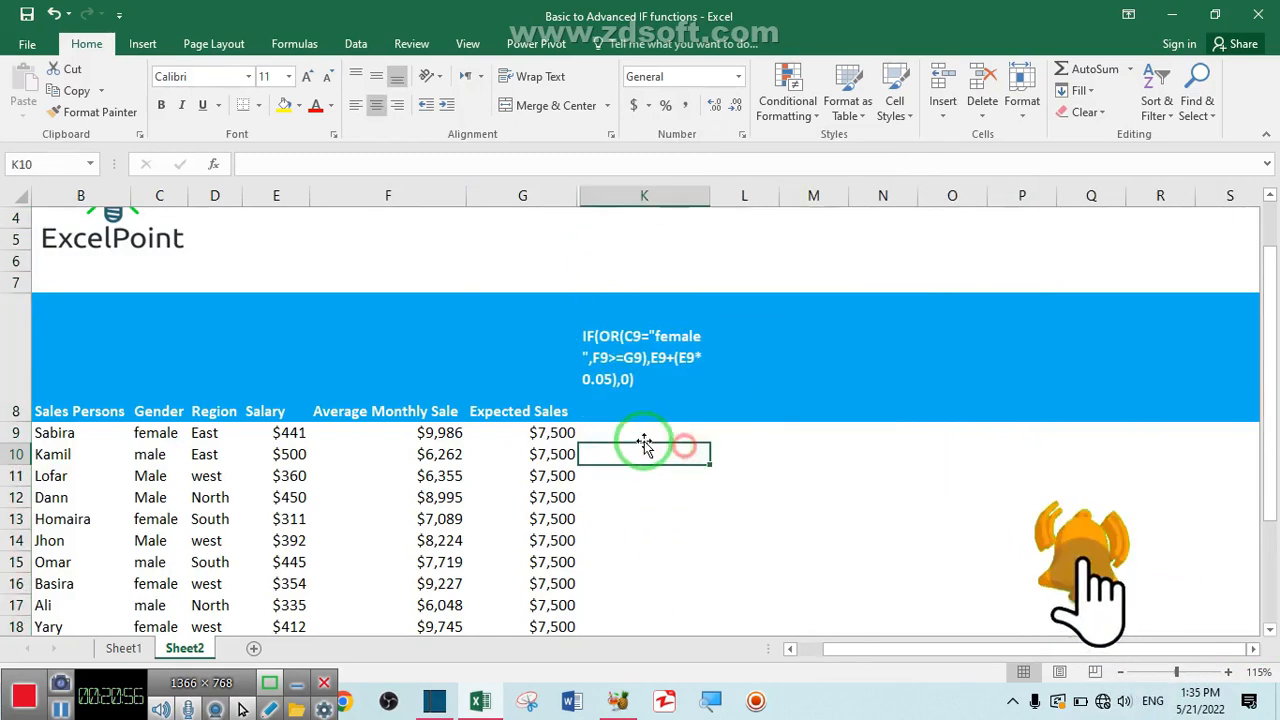
Start an IF formula in K9 with a nested OR function as its logical test
left_click(640, 432)
scroll(811, 463, "down", 2)
scroll(814, 460, "up", 1)
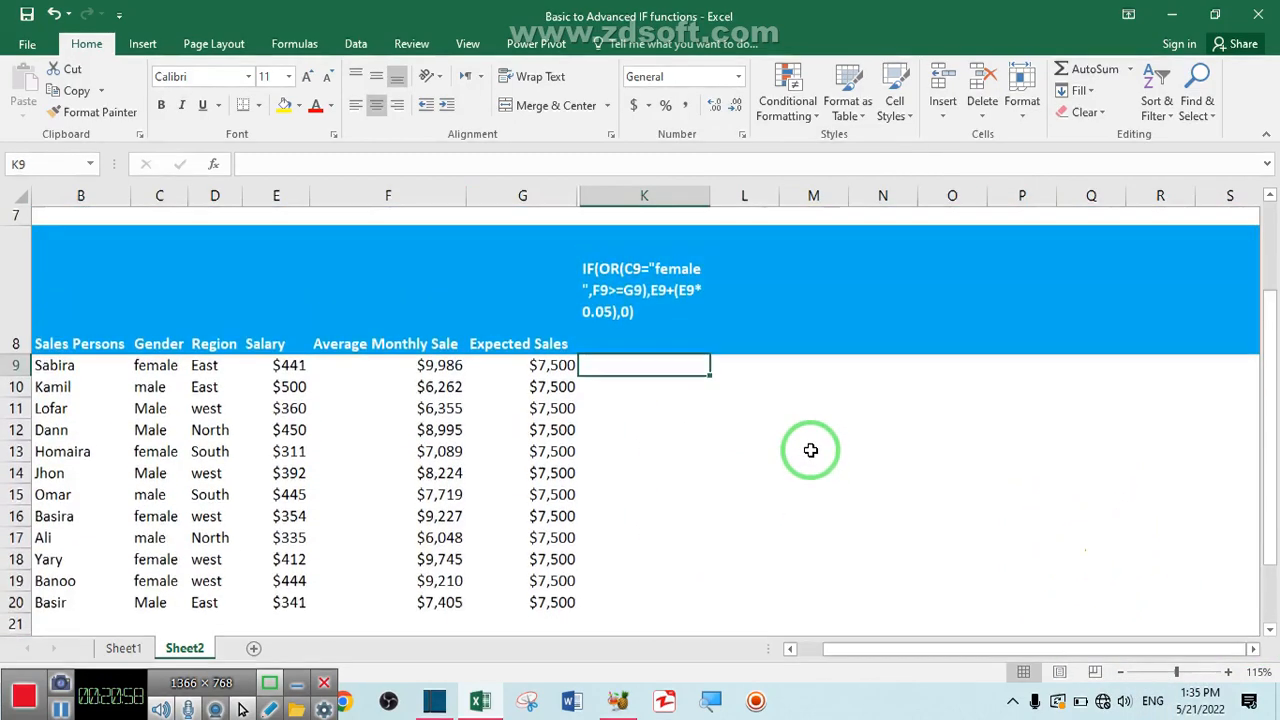
type("=")
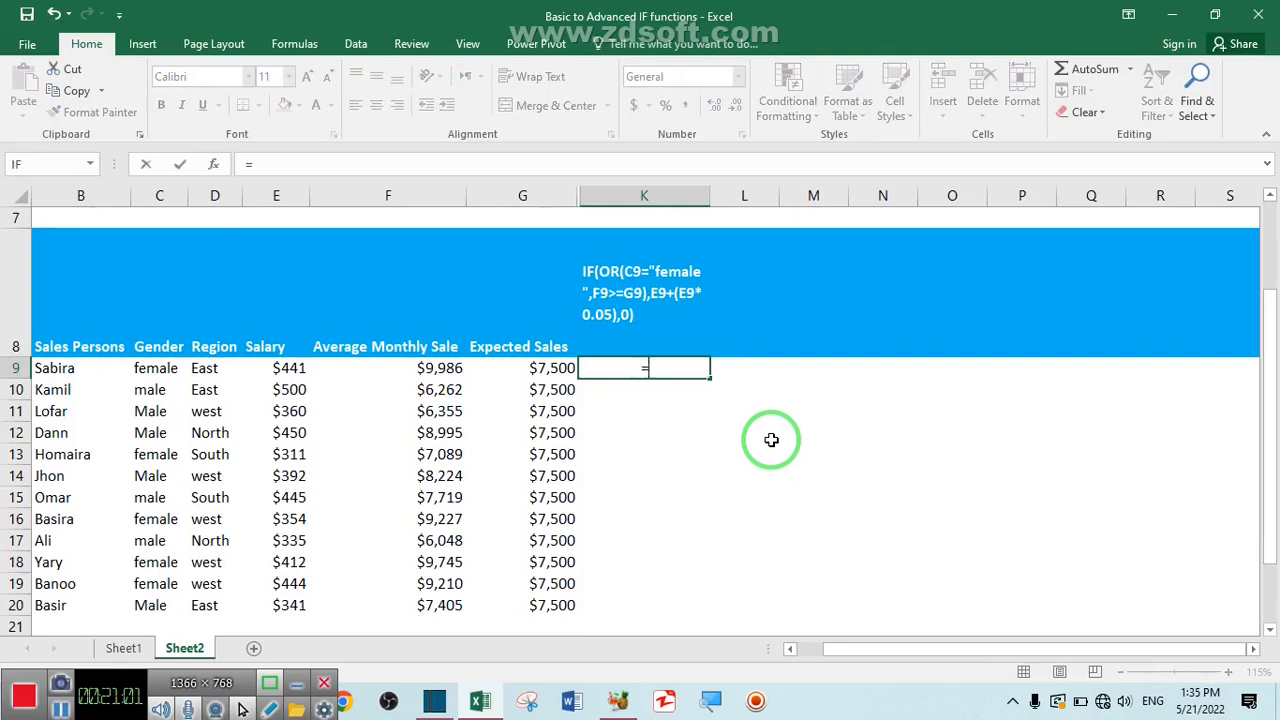
type("if")
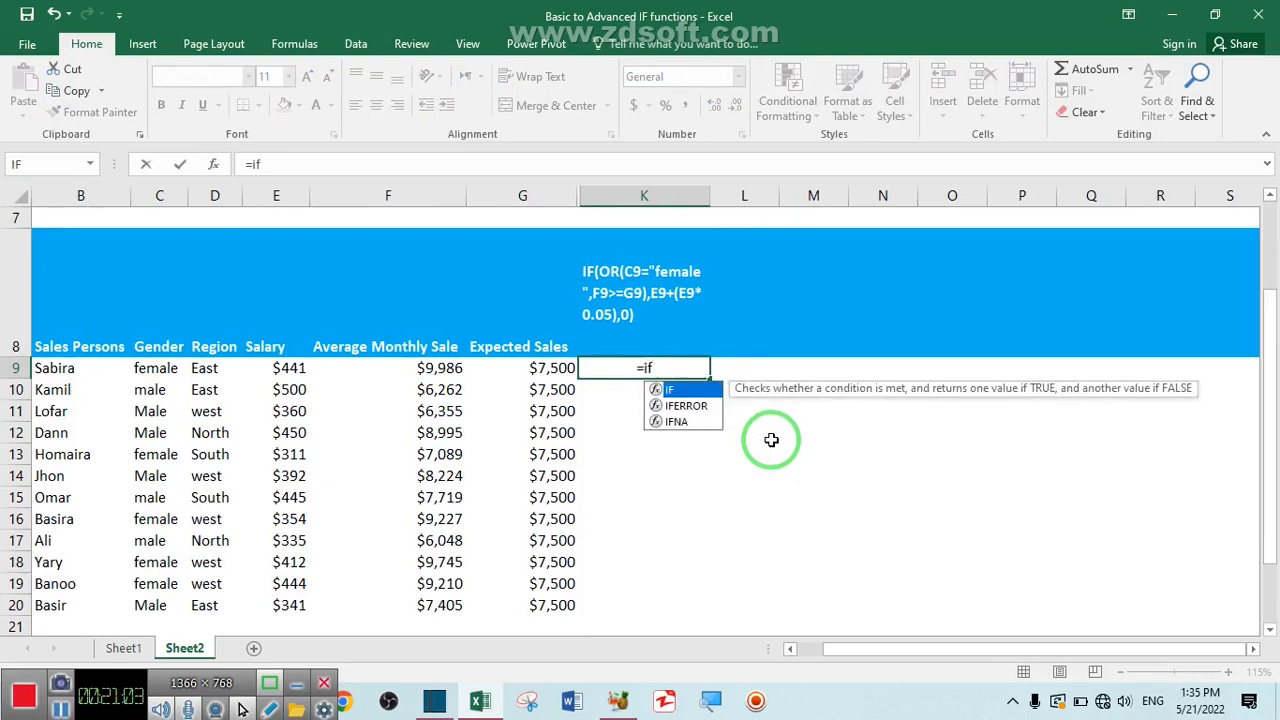
key("Tab")
type("or")
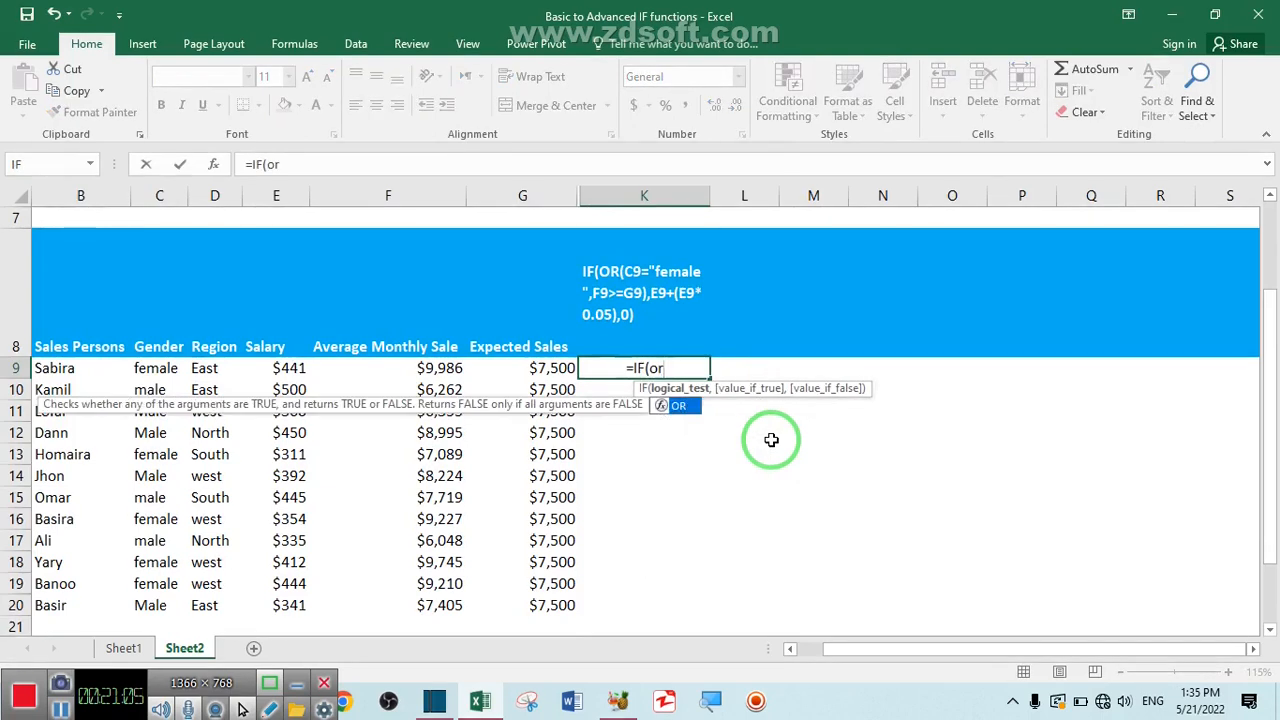
key("Tab")
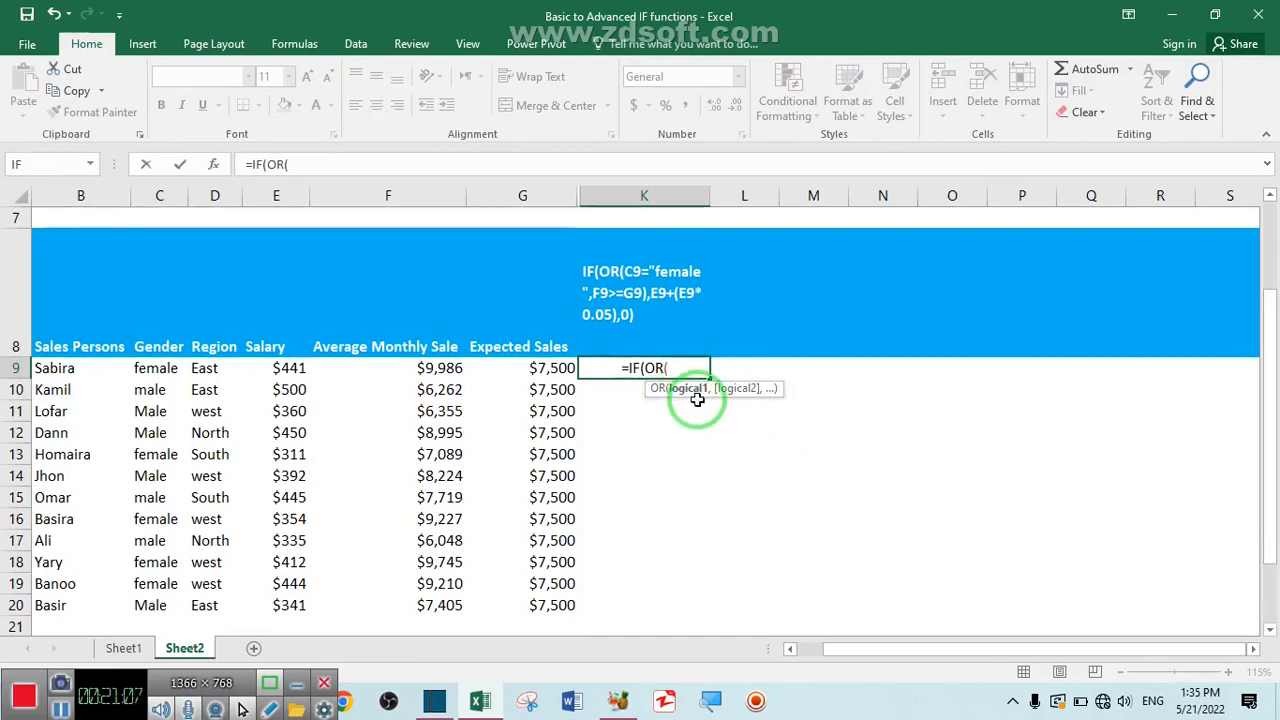
Enter C9="female" and F9>=G9 as the two conditions of the OR function in the K9 formula
left_click(163, 368)
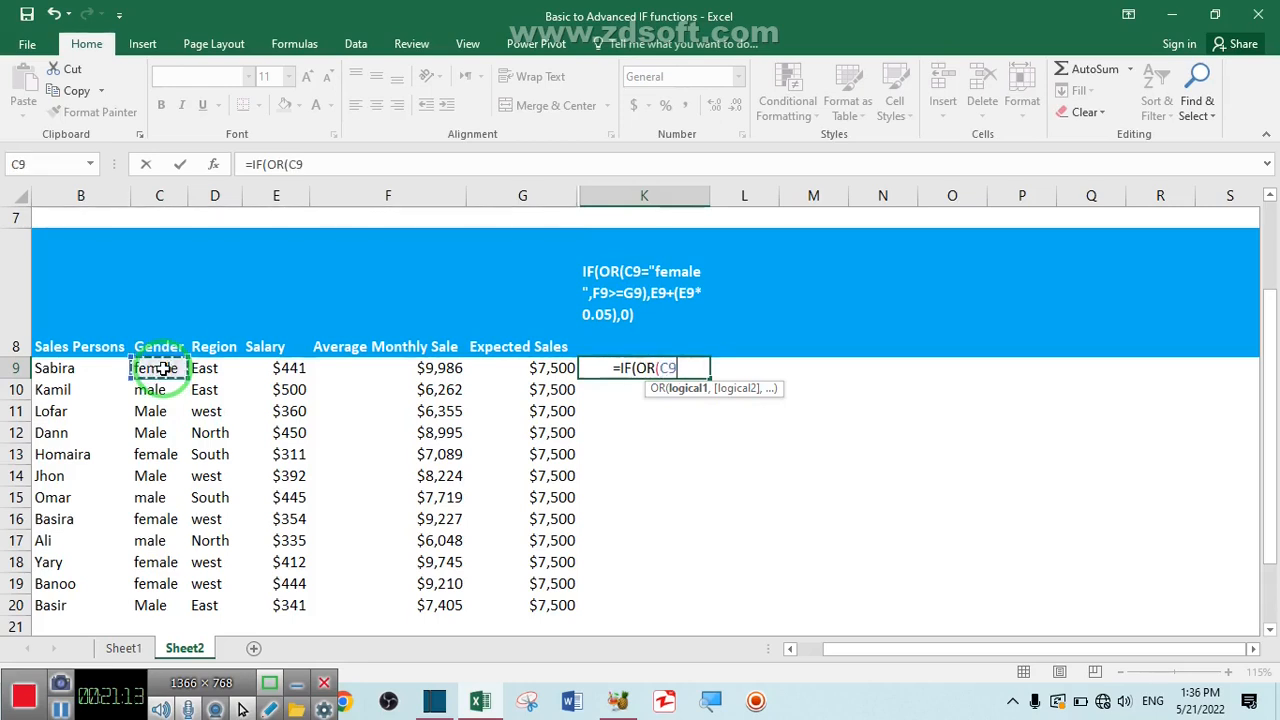
type("=\"")
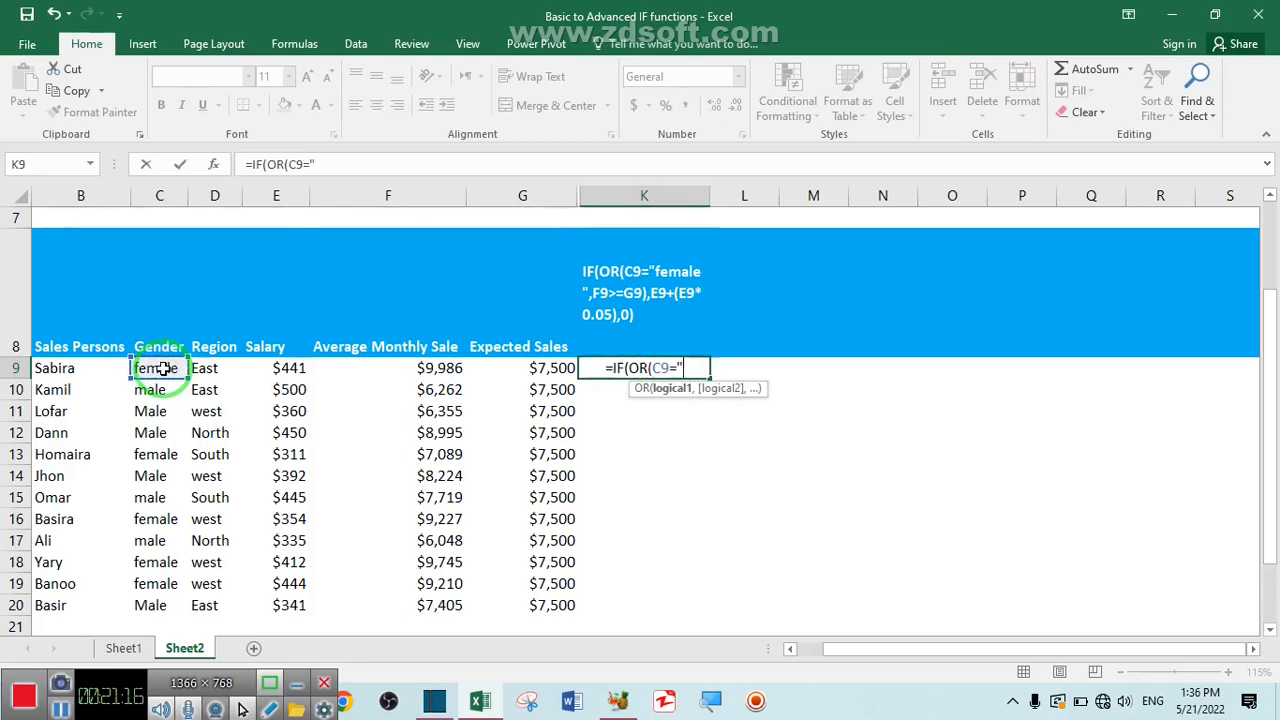
type("female")
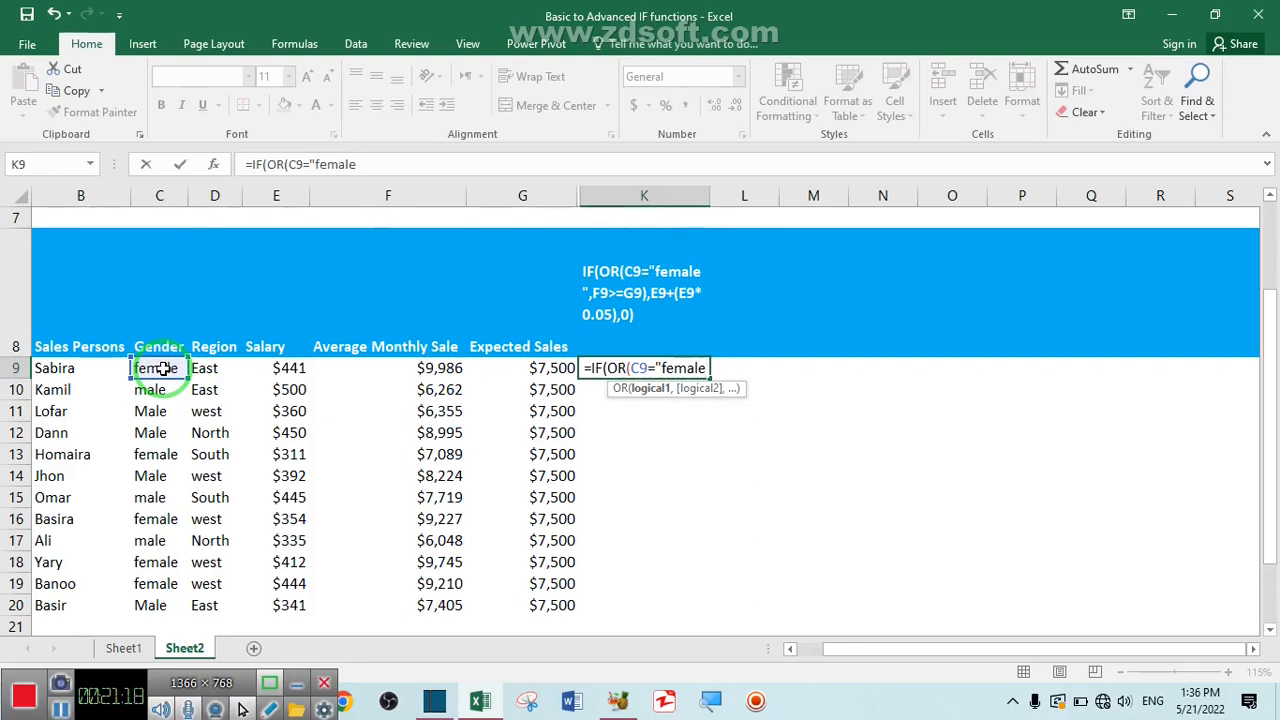
type("\",")
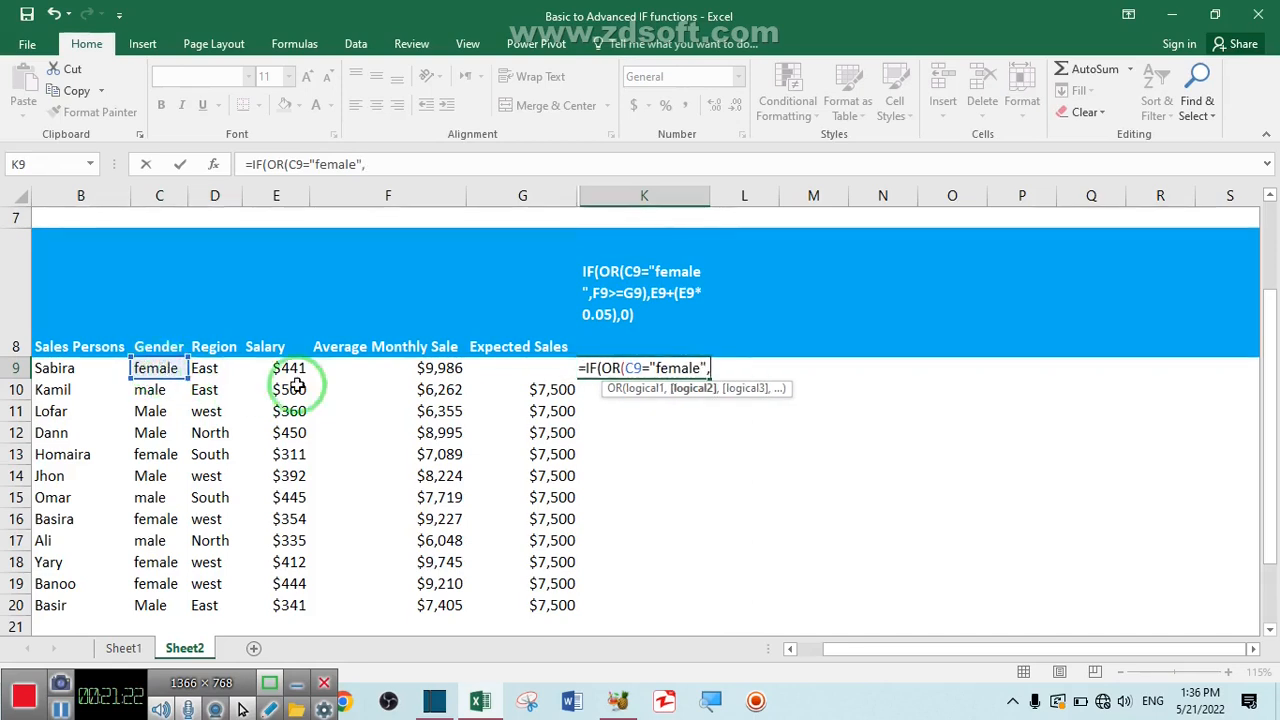
left_click(432, 368)
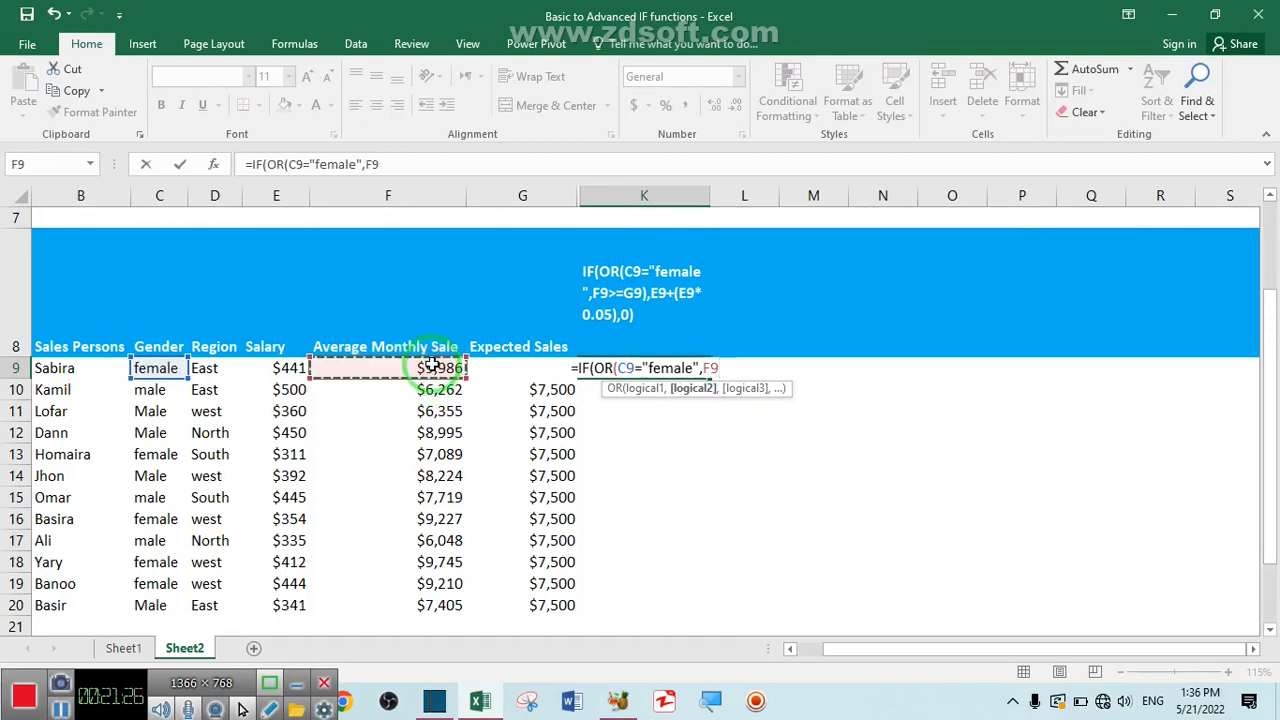
type(">=")
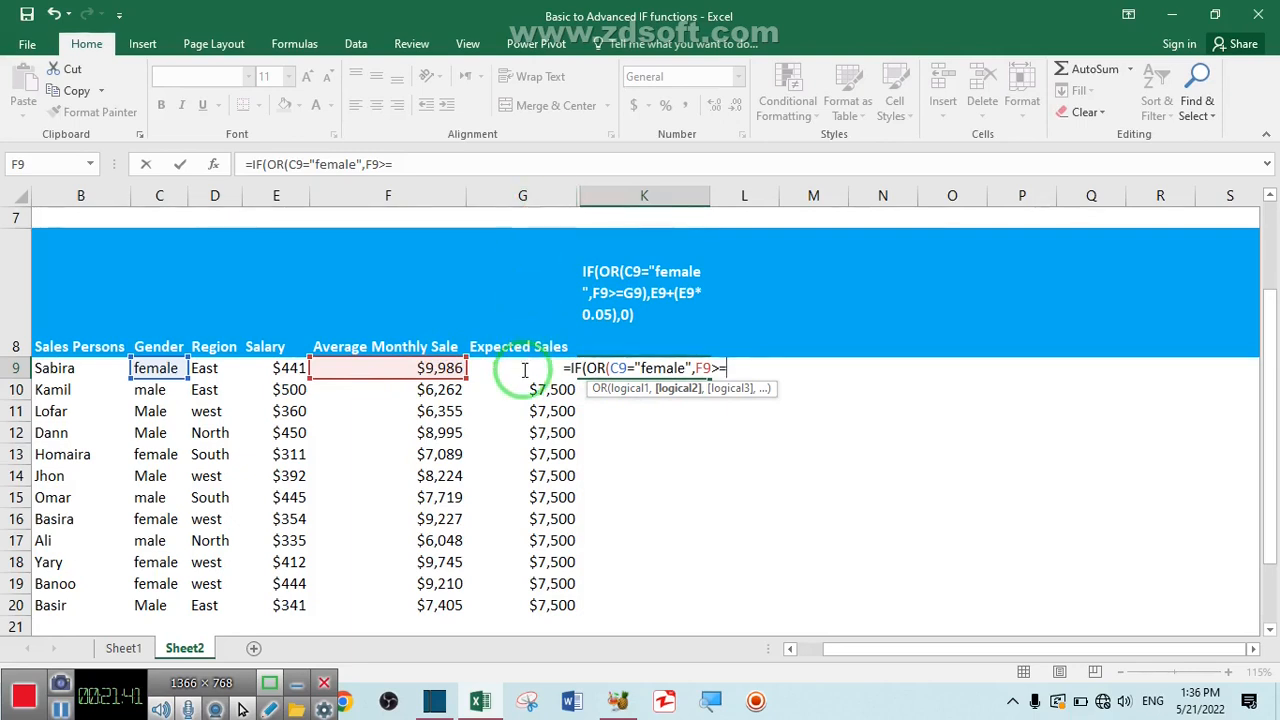
type("g")
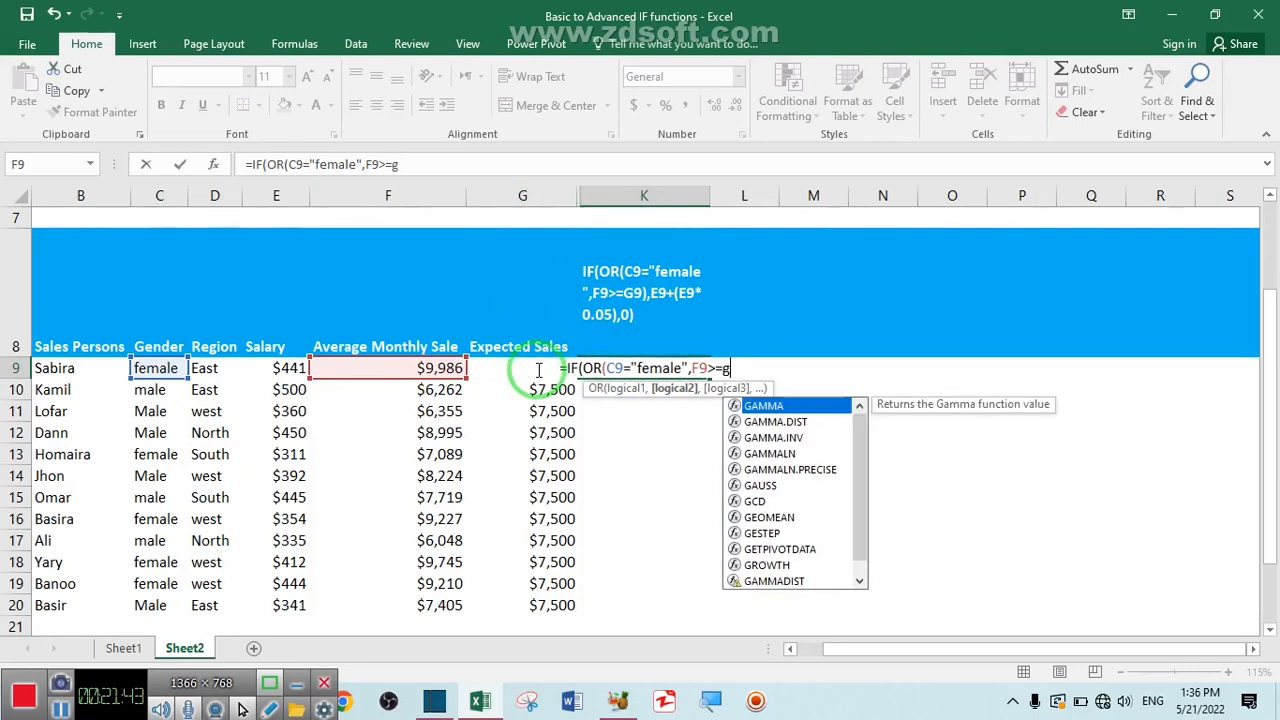
type("9")
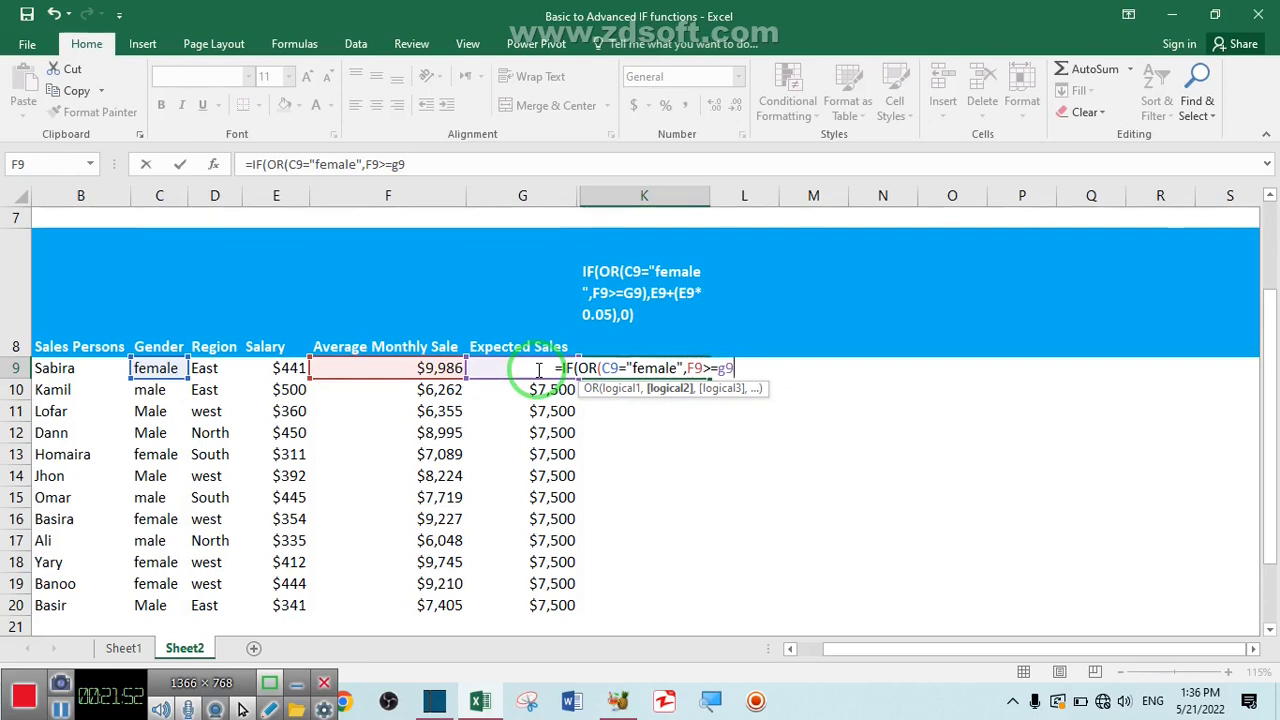
Close the OR test in the K9 formula and enter E9+(0.05*E9) as the value if true
type("),")
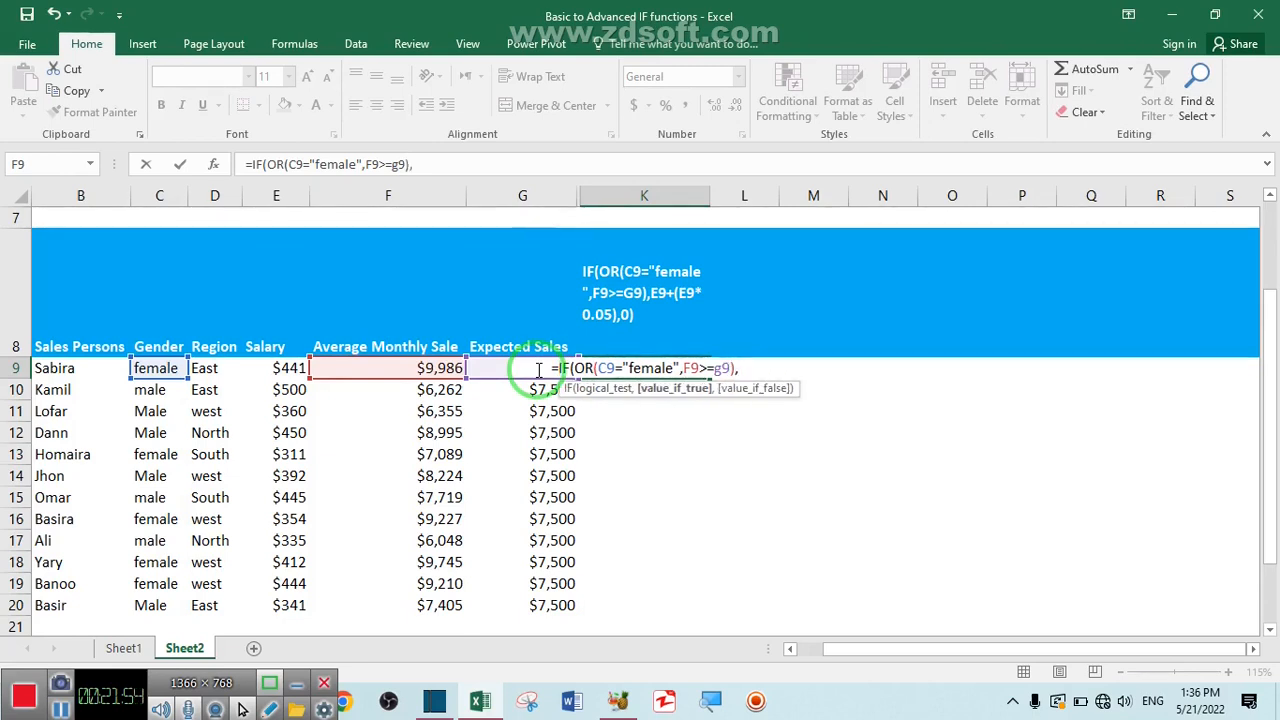
left_click(285, 368)
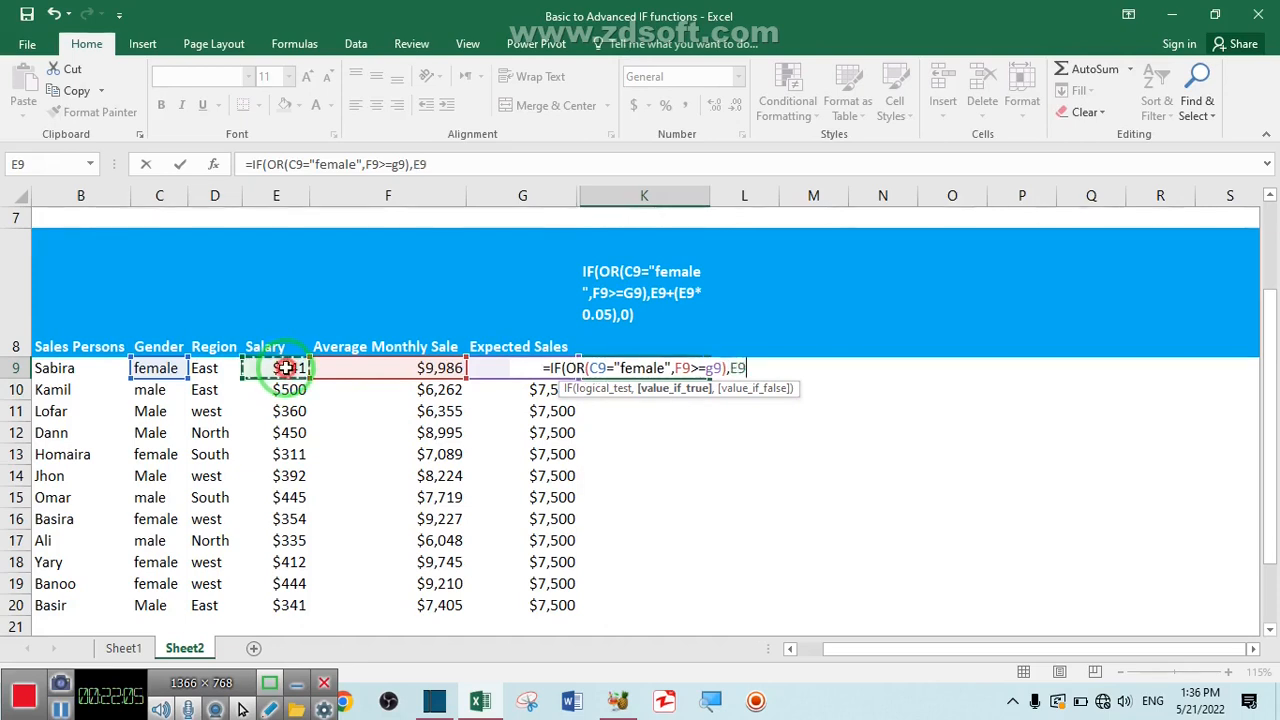
type("+")
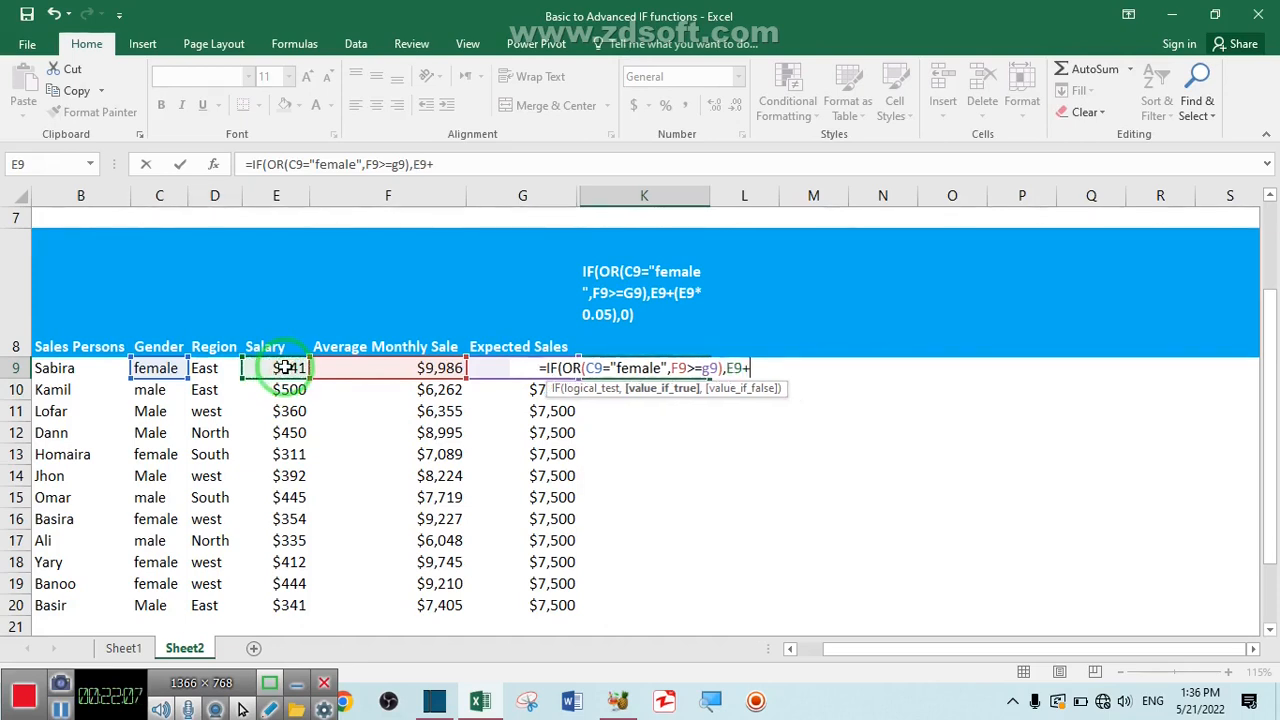
type("(")
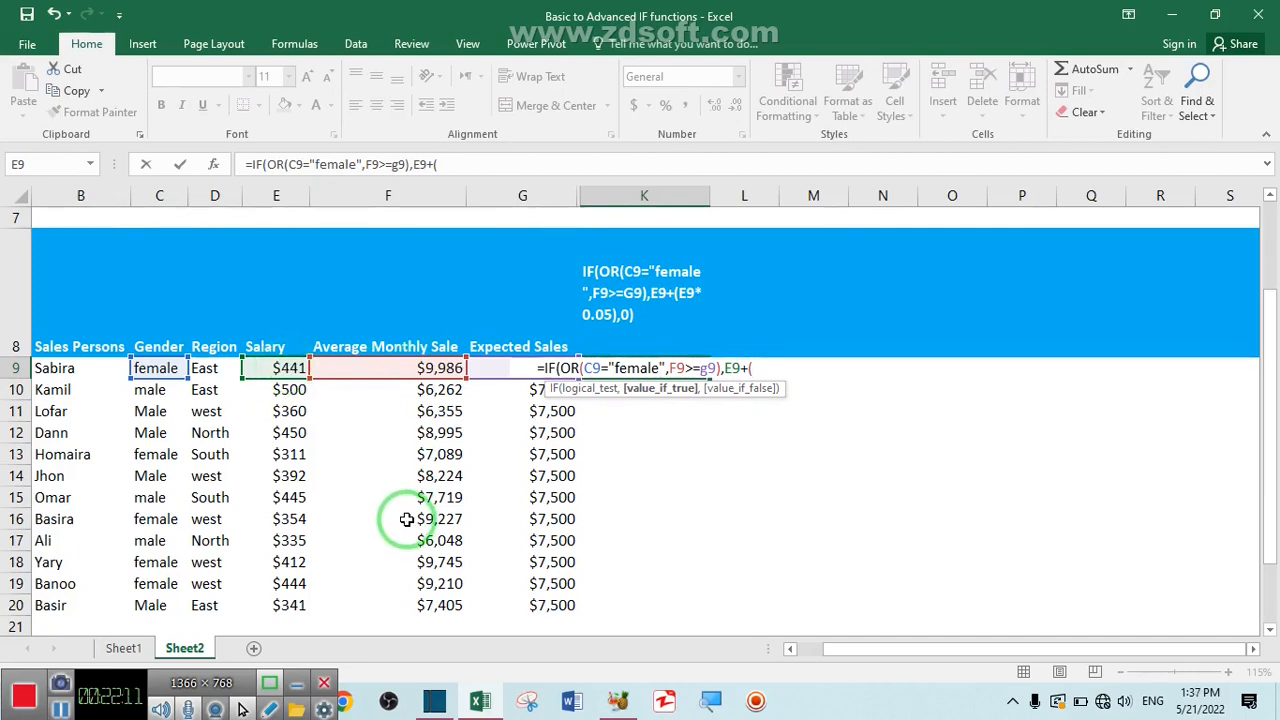
type("0.05")
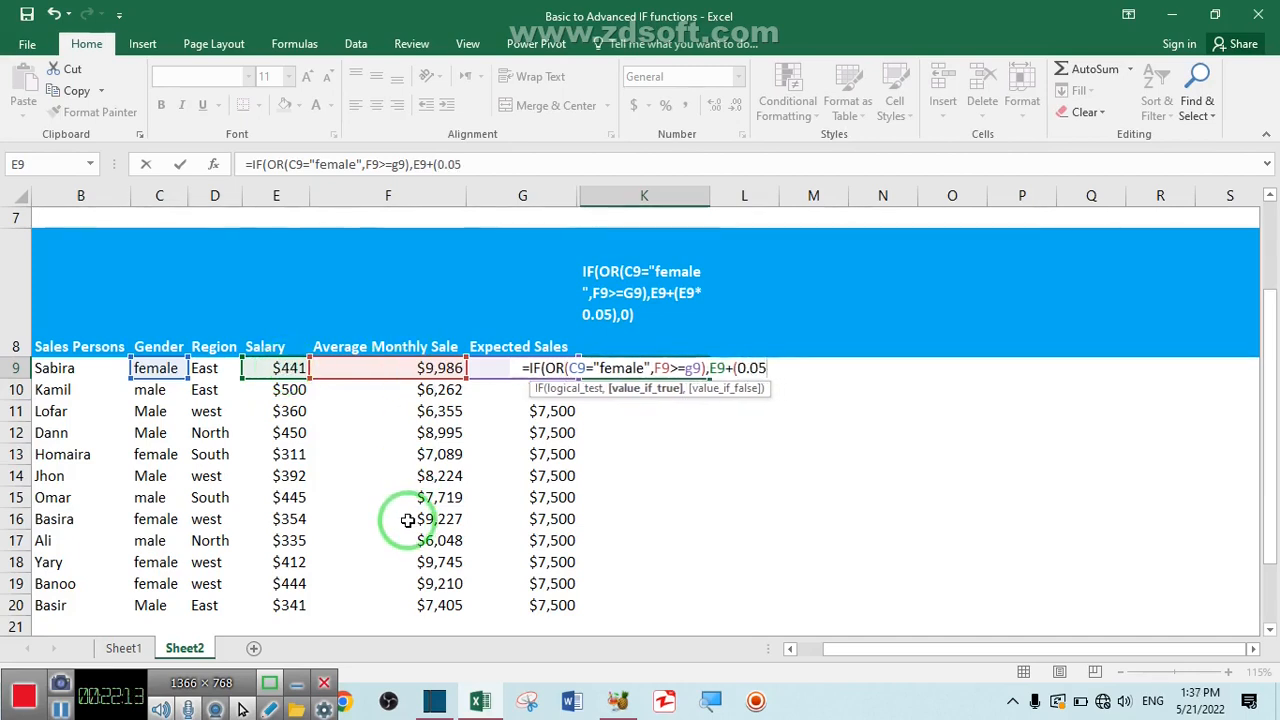
type("*")
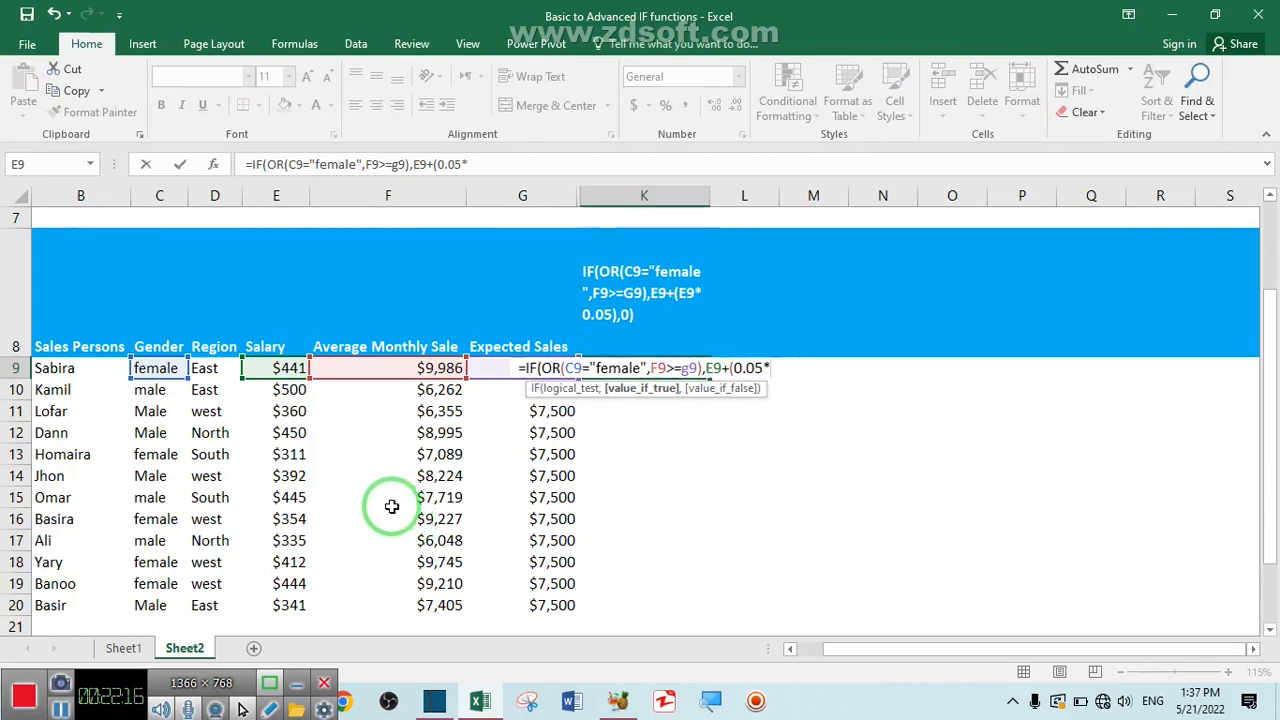
left_click(273, 365)
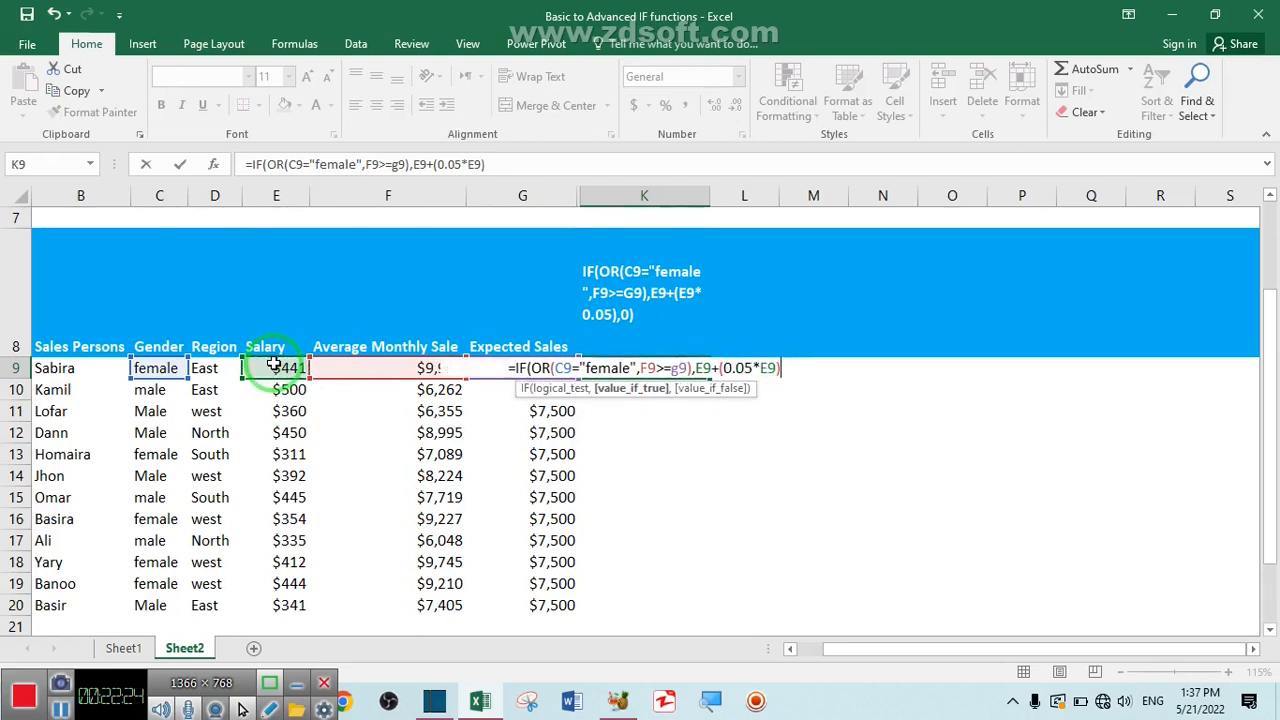
Set the K9 formula's value if false to 0 and commit the completed IF formula
type(",")
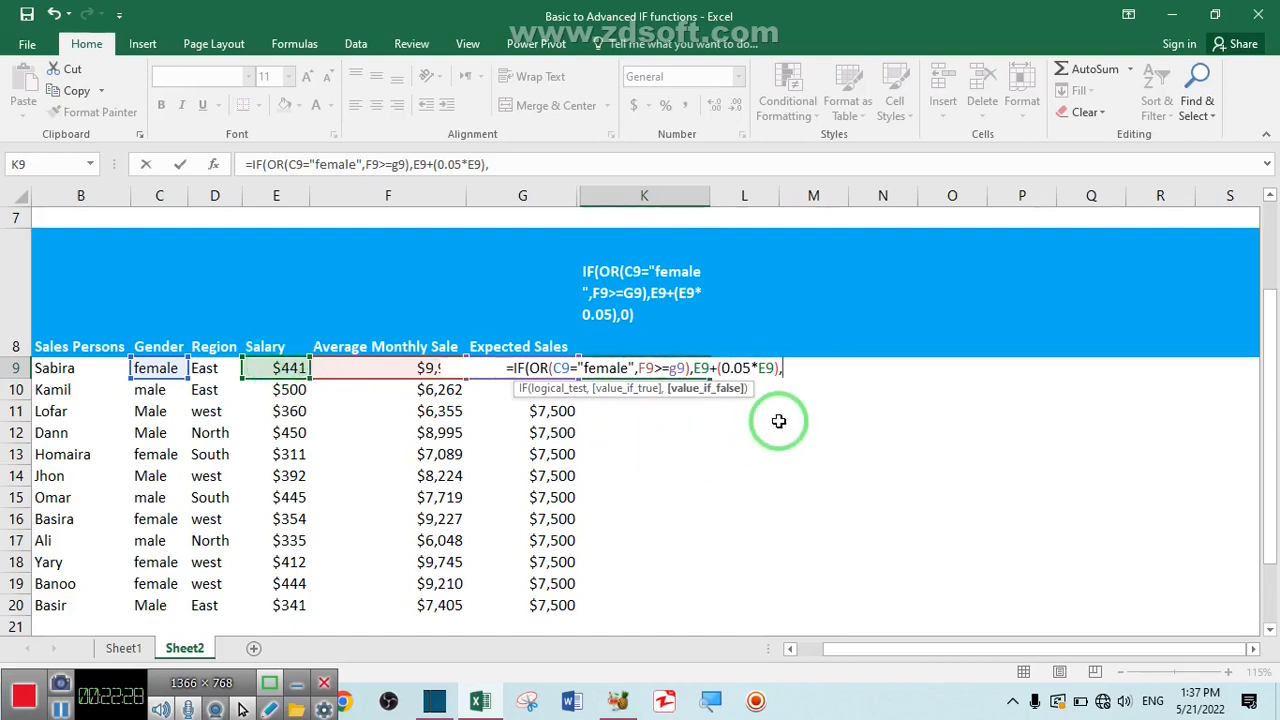
type("0)")
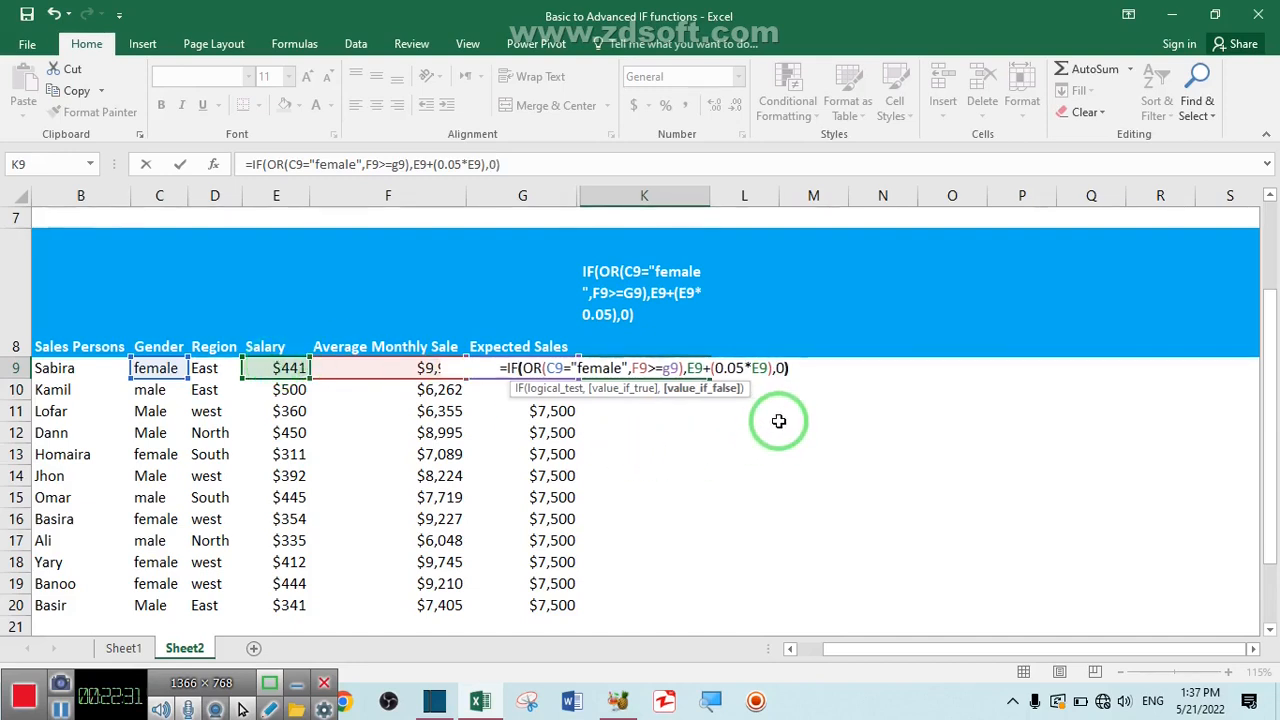
key("Return")
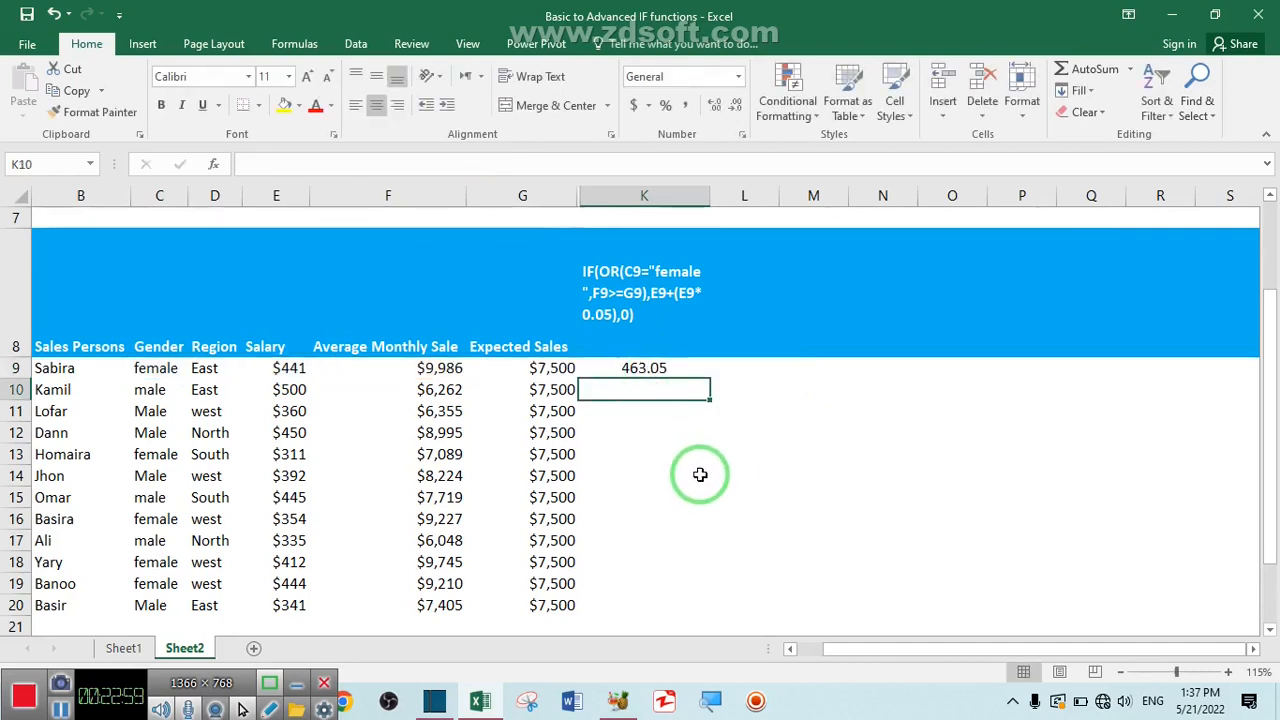
Review the K9 bonus formula and copy it down column K through K20
double_click(644, 368)
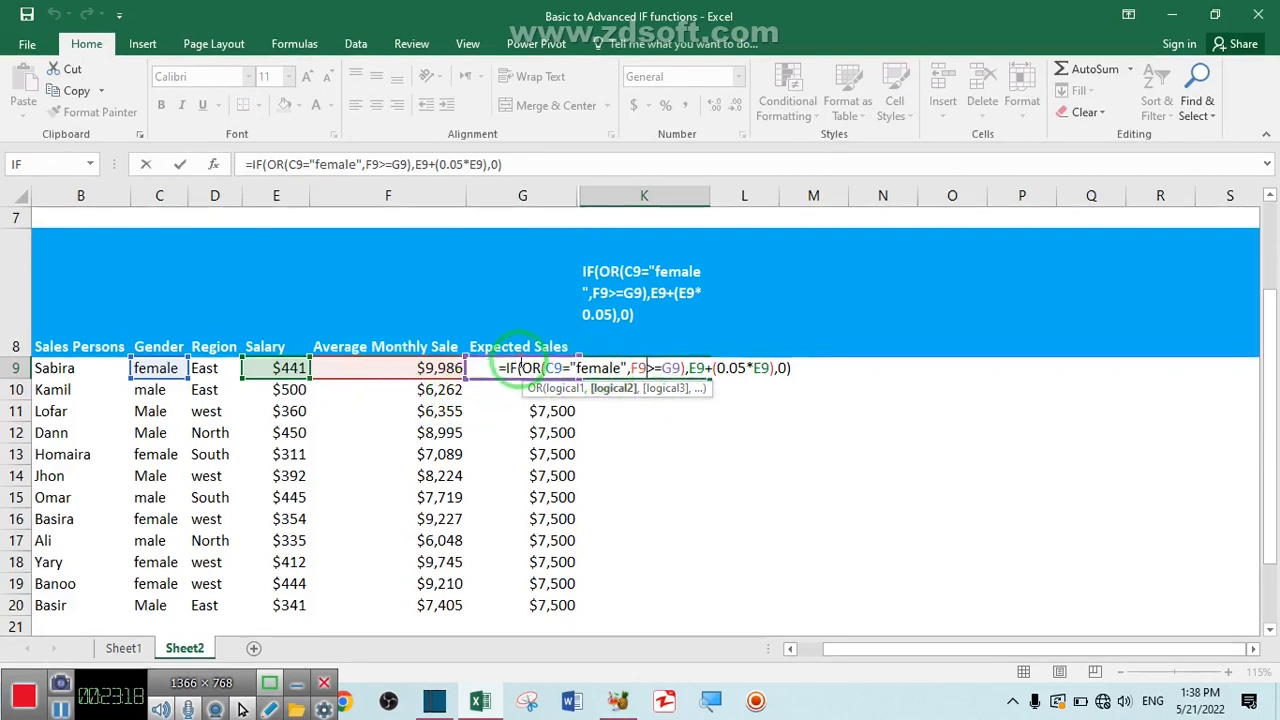
key("Return")
left_click(645, 371)
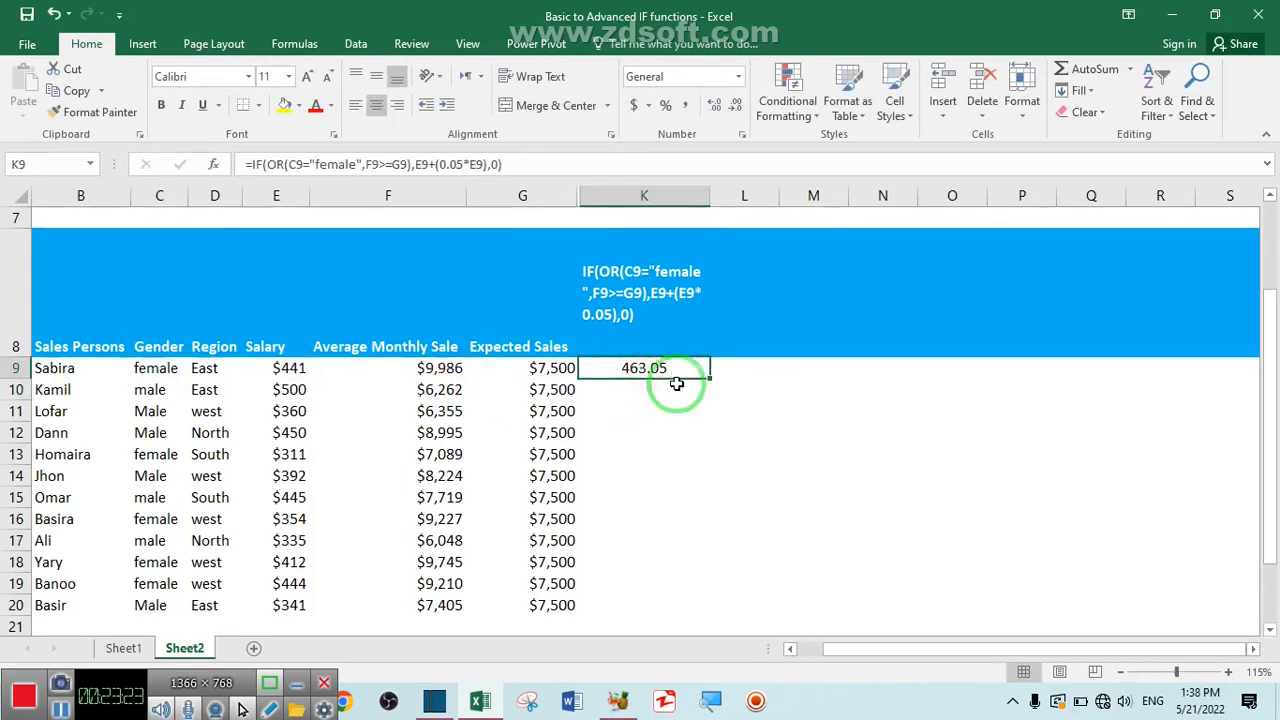
double_click(712, 378)
left_click(785, 492)
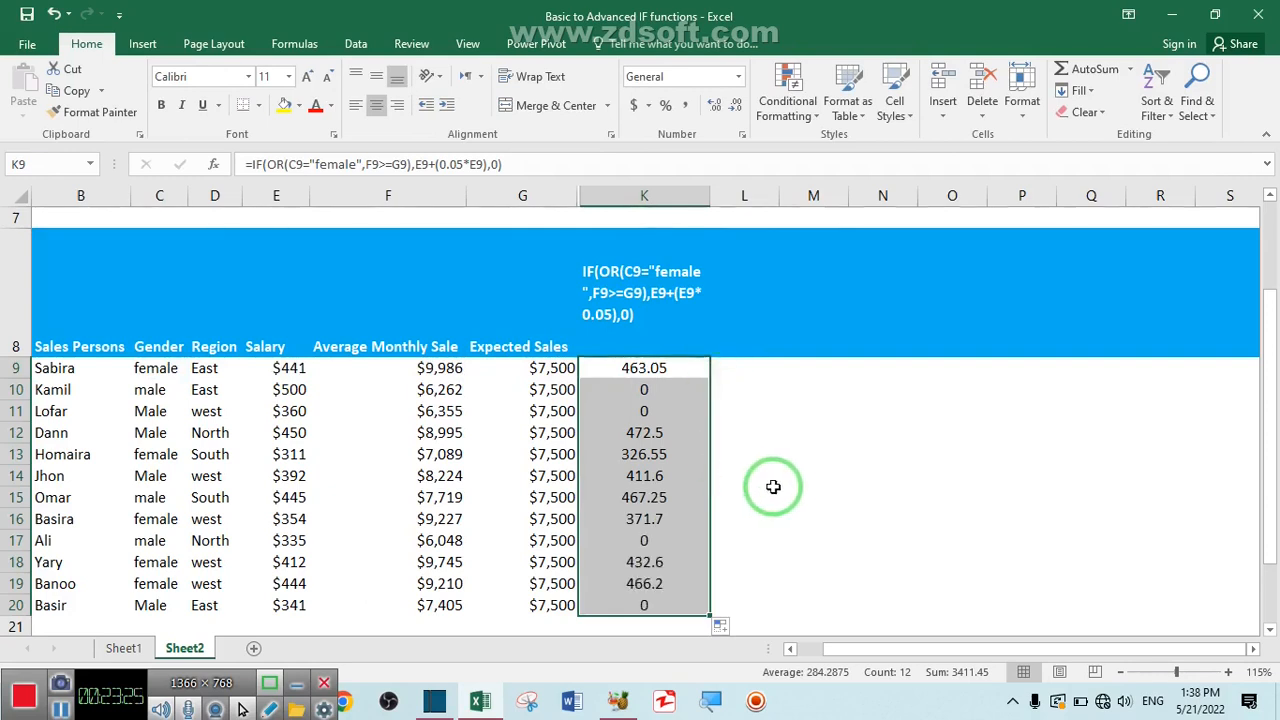
Check the bonus results in K9 and K10 against the gender and sales conditions of their rows
left_click(644, 370)
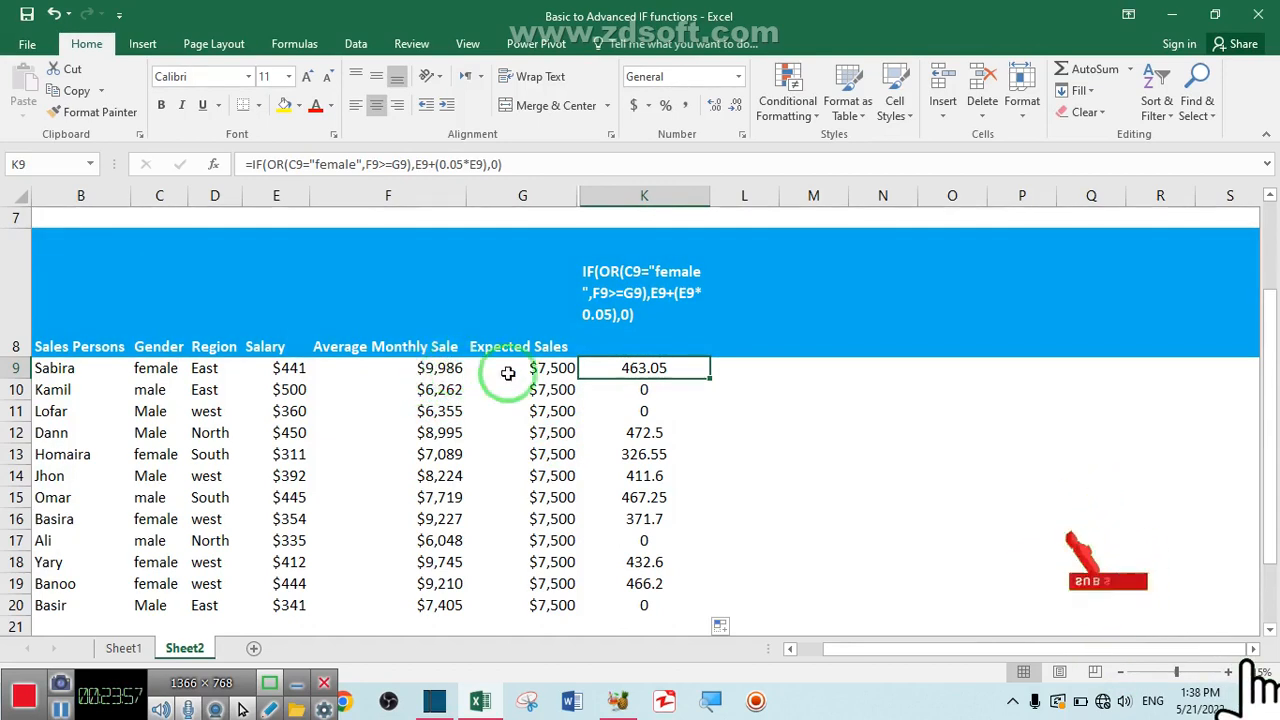
left_click(640, 391)
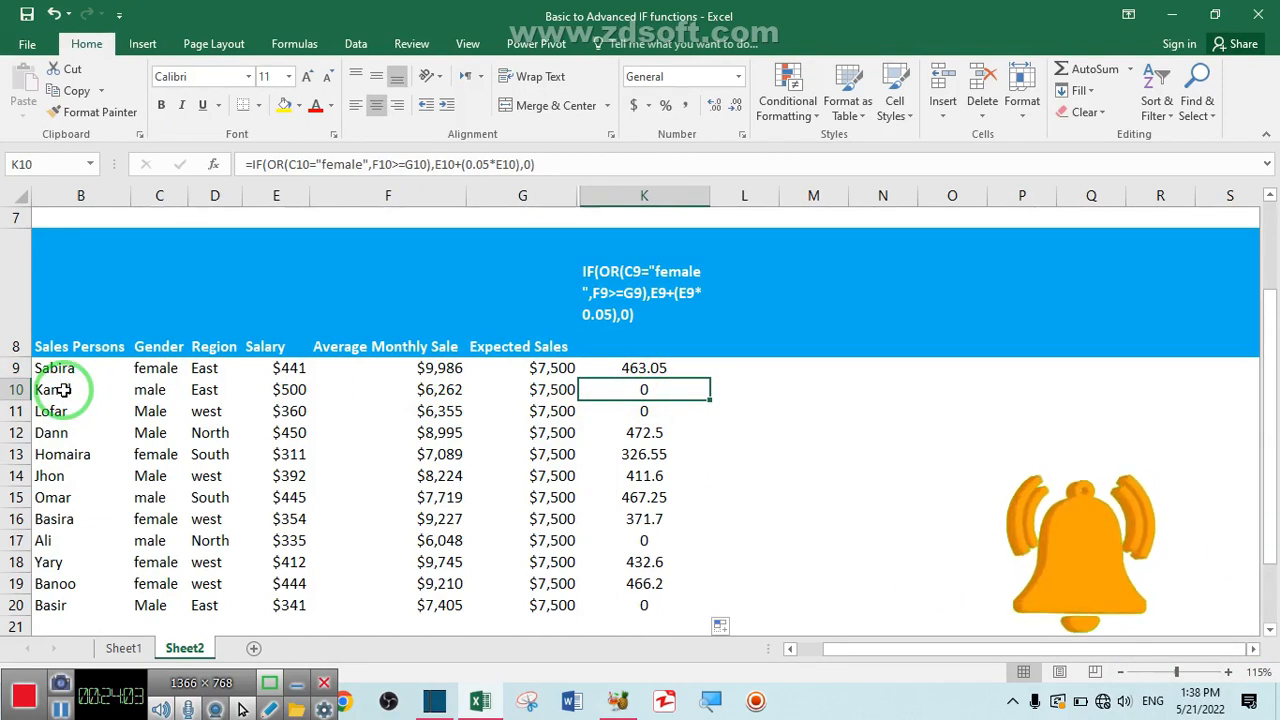
left_click(151, 393)
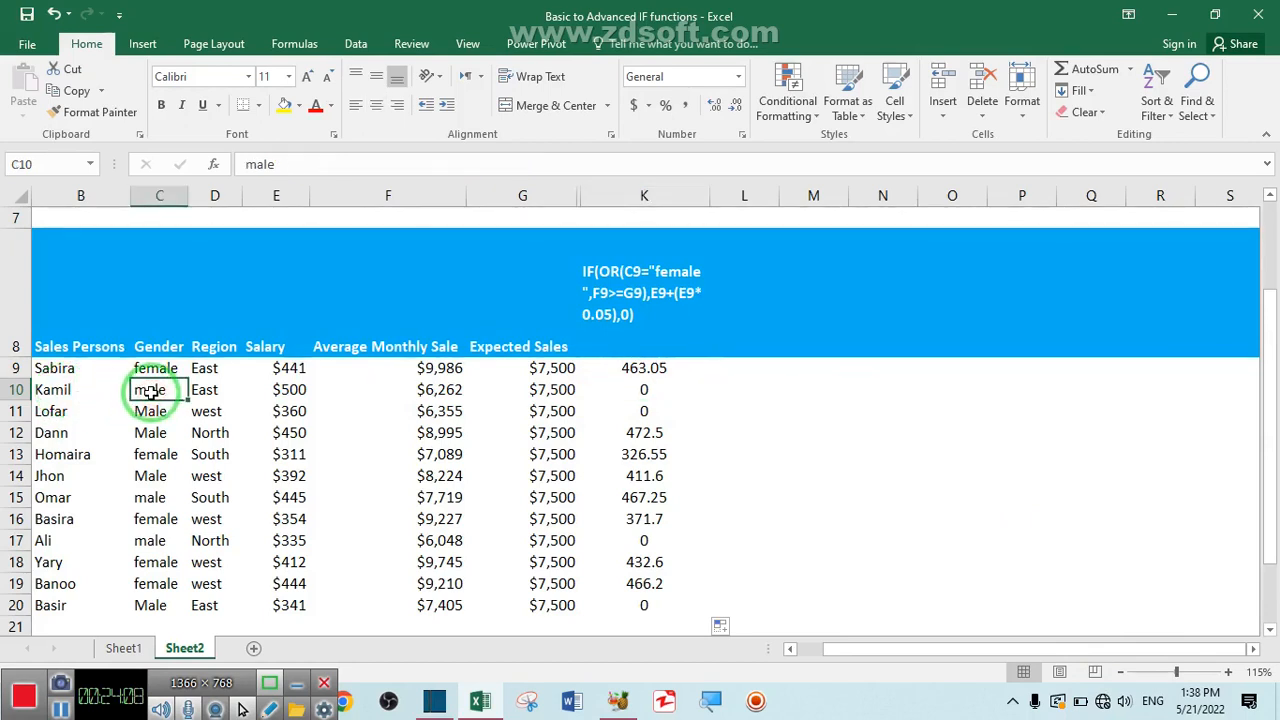